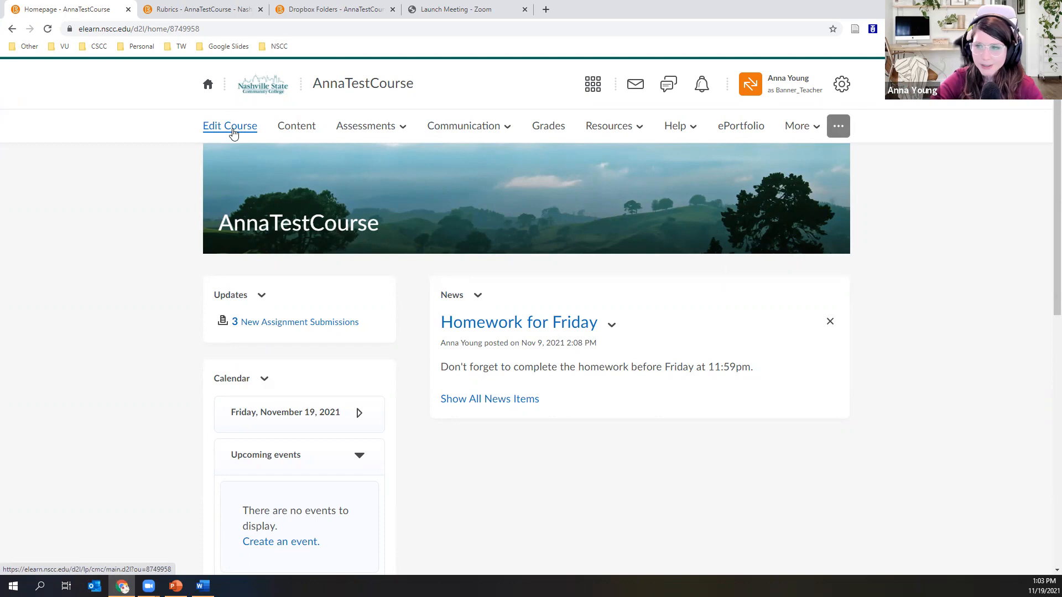
Open the course's Rubrics tool from the course administration page.
click(232, 132)
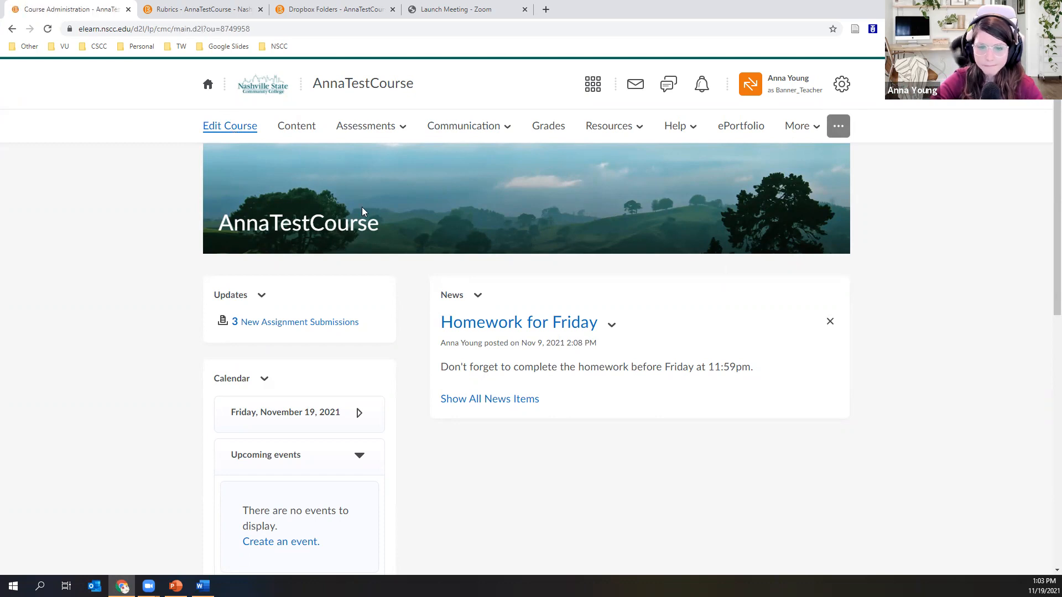
scroll(503, 257, down, 1)
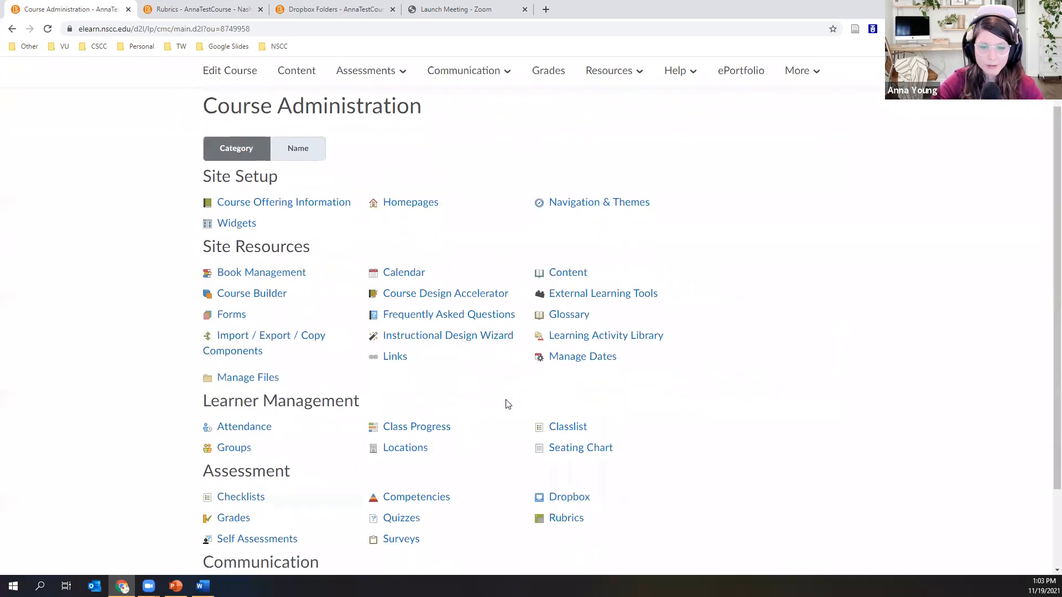
click(578, 522)
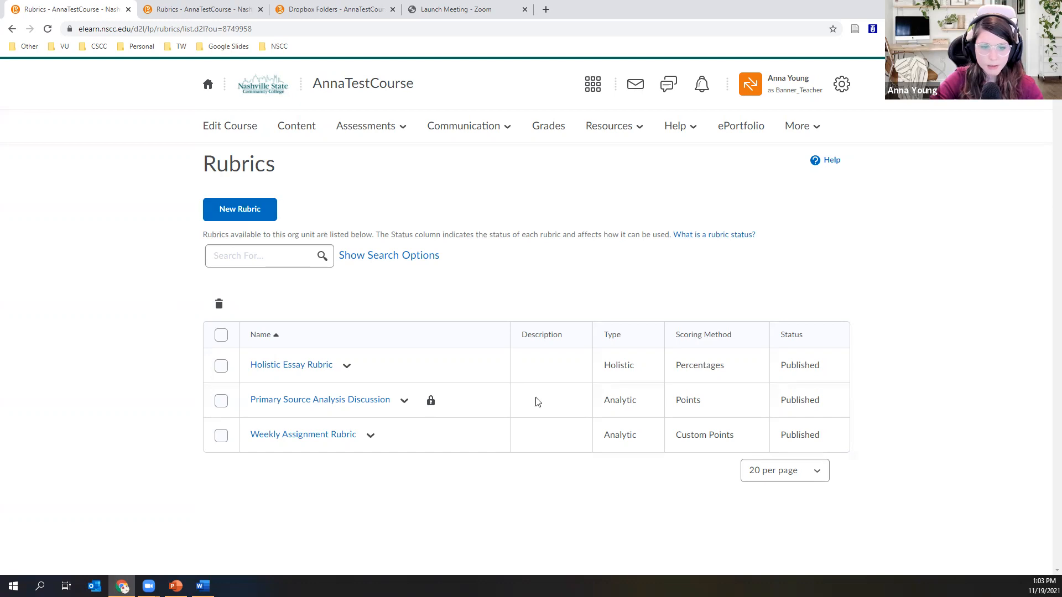
Review the criteria, levels and scores of the Primary Source Analysis Discussion rubric, and close it.
click(315, 404)
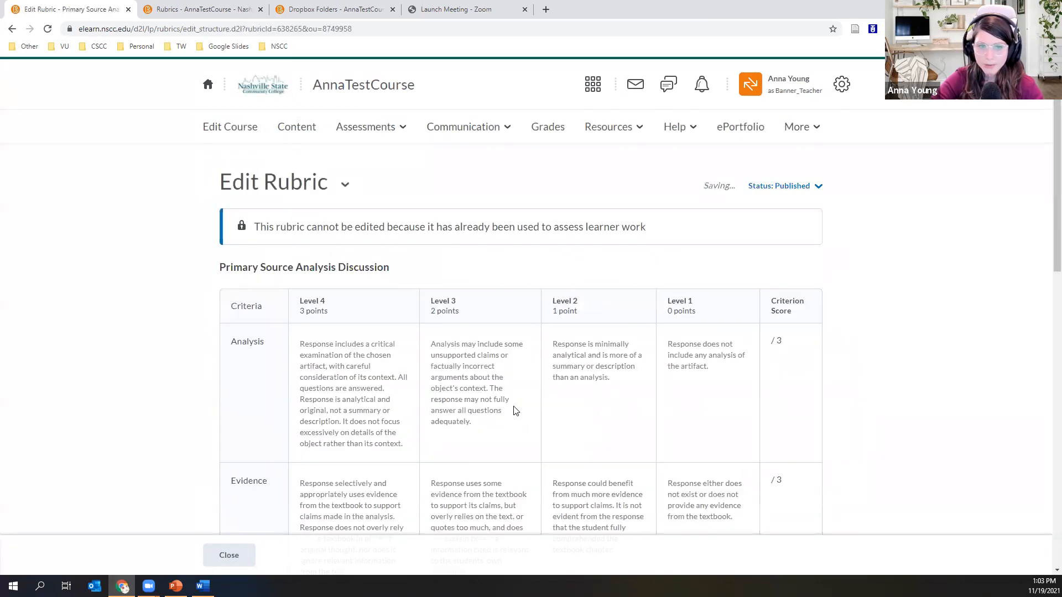
scroll(520, 412, down, 1)
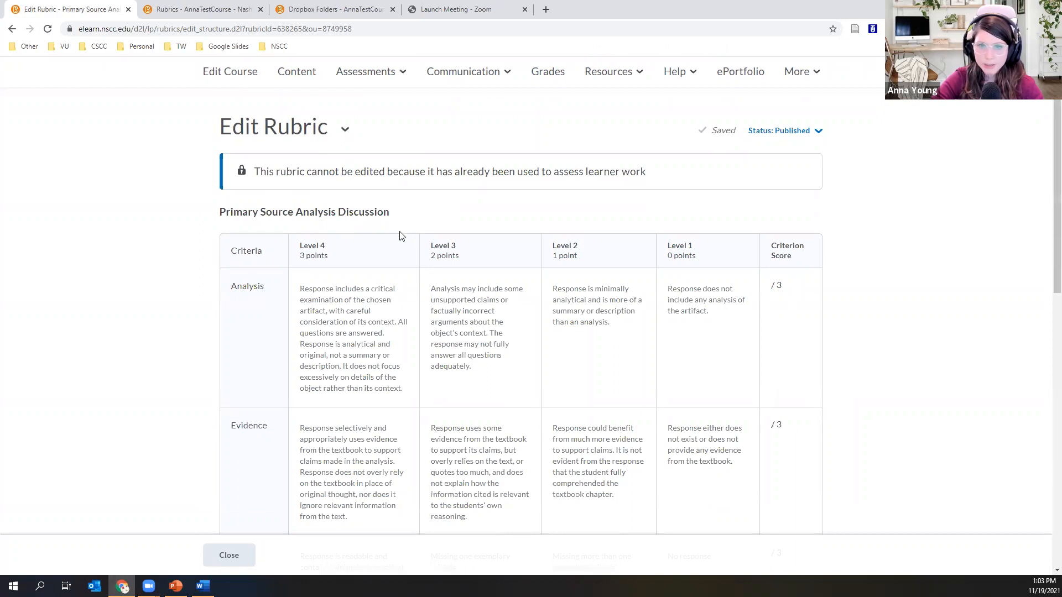
scroll(510, 270, down, 1)
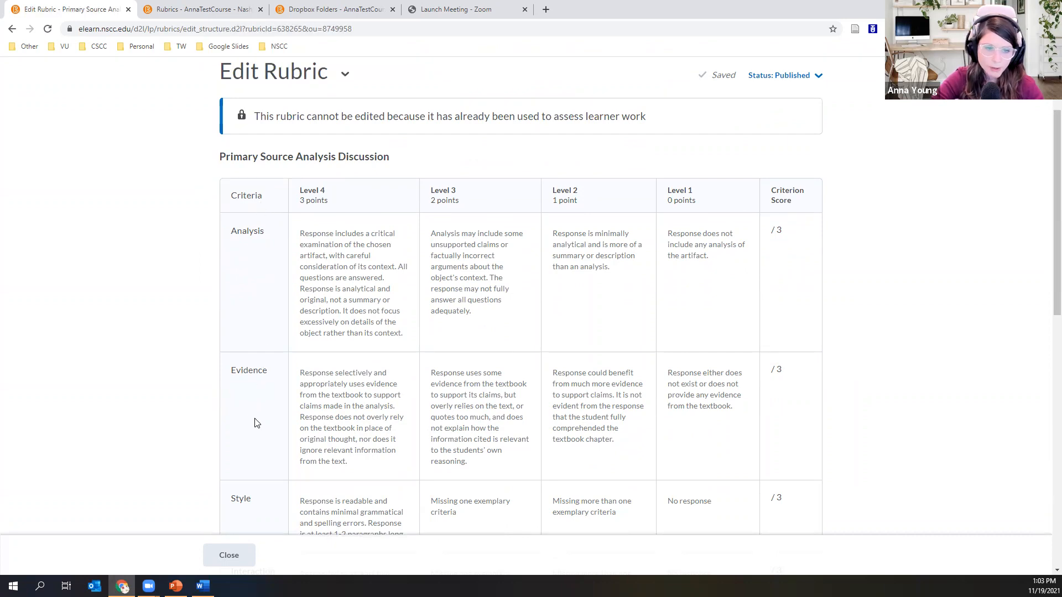
scroll(255, 424, down, 3)
scroll(255, 423, up, 1)
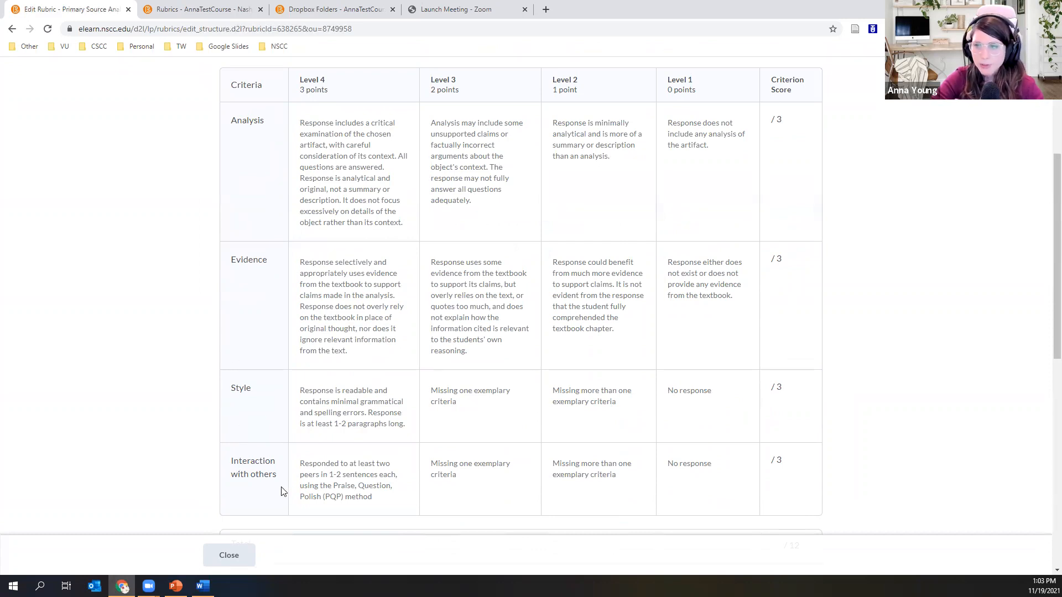
scroll(279, 494, up, 1)
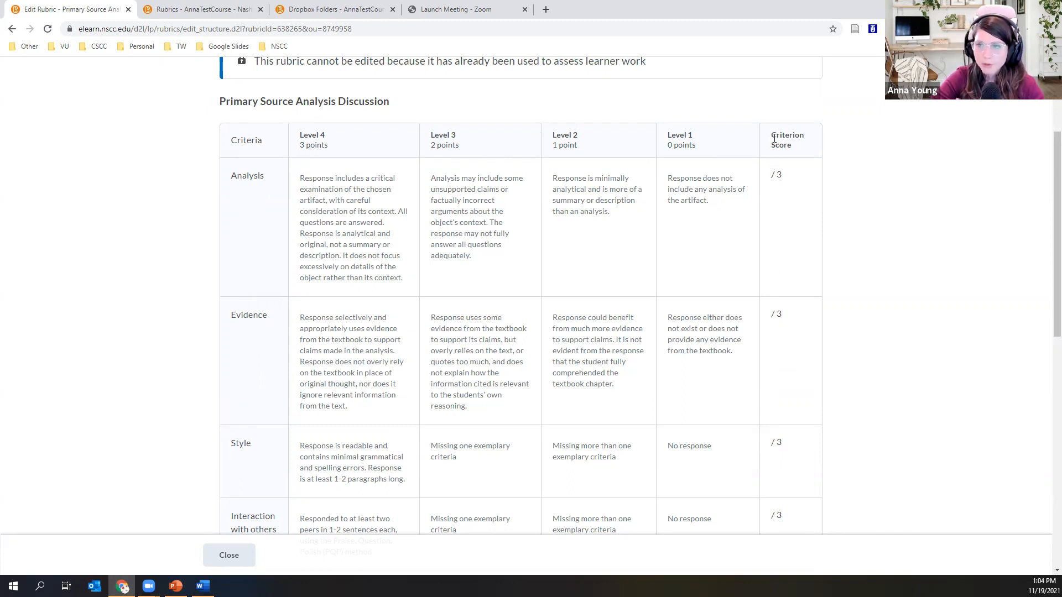
scroll(780, 140, down, 1)
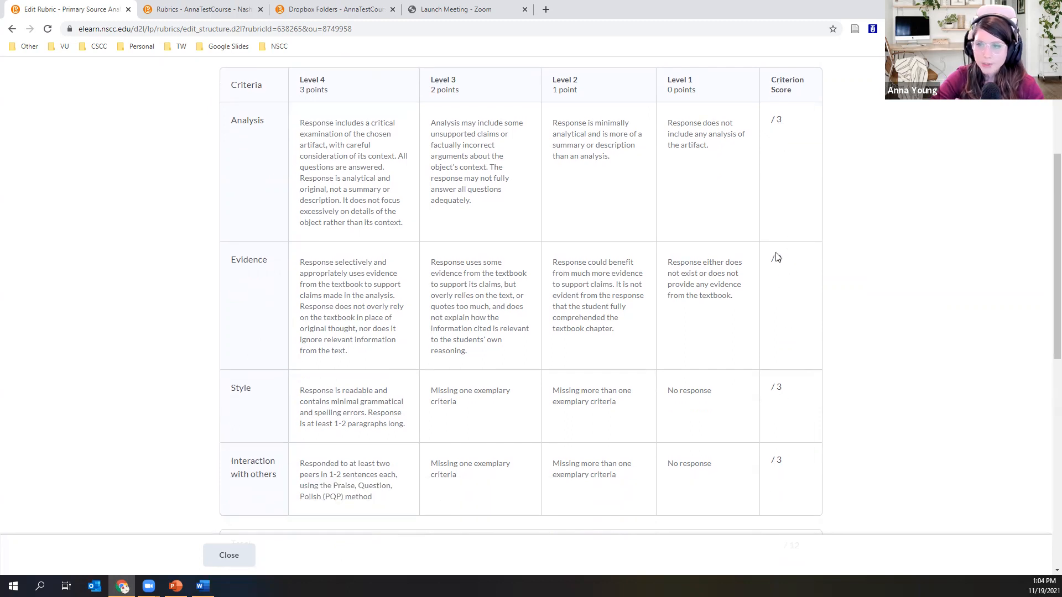
scroll(797, 327, up, 3)
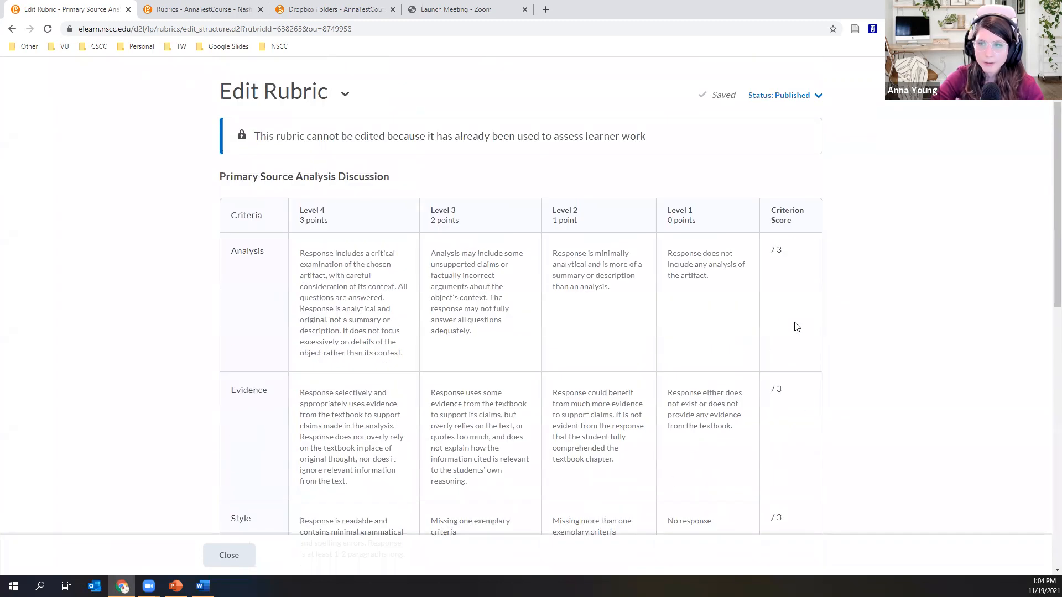
click(243, 551)
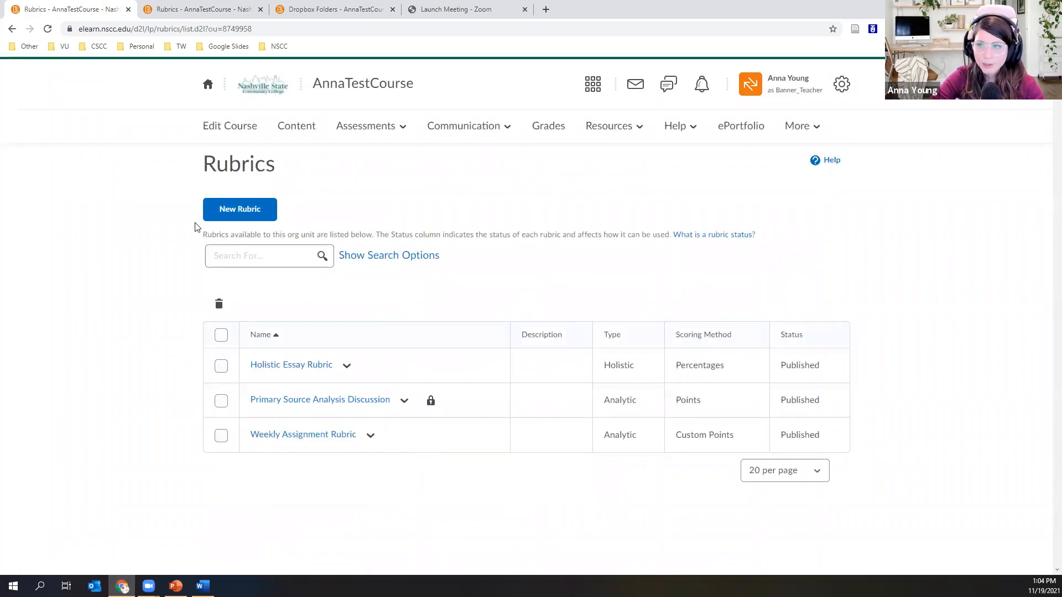
Create a new rubric and set its status to Draft.
click(218, 218)
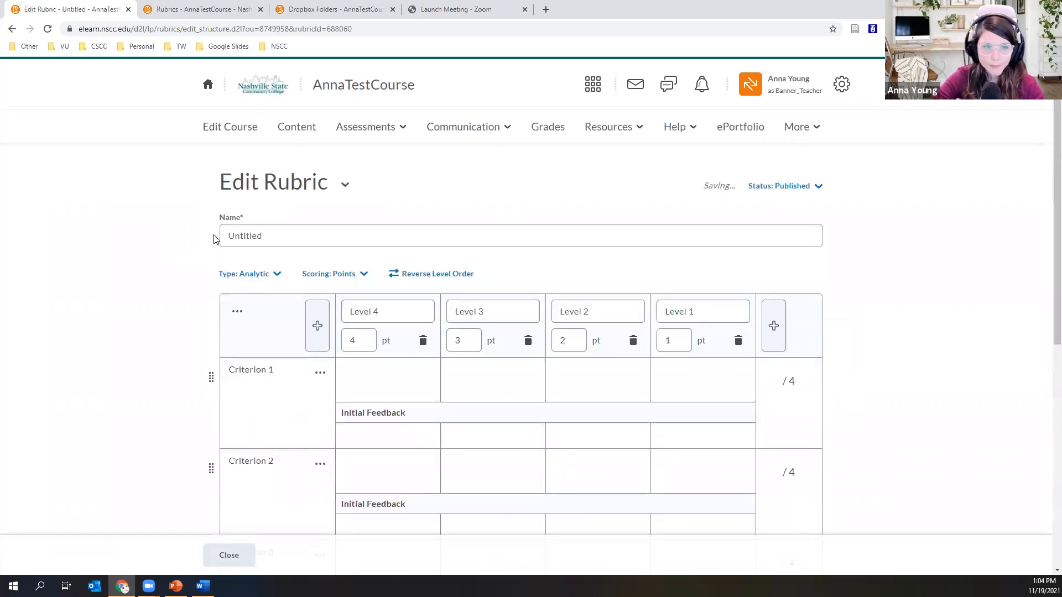
double_click(242, 236)
click(781, 216)
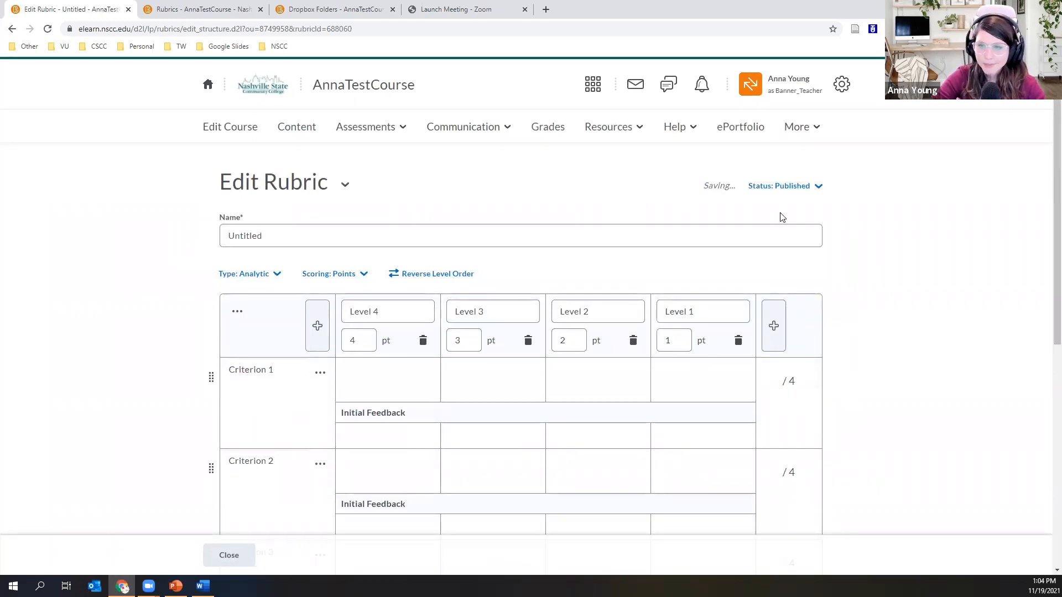
click(801, 186)
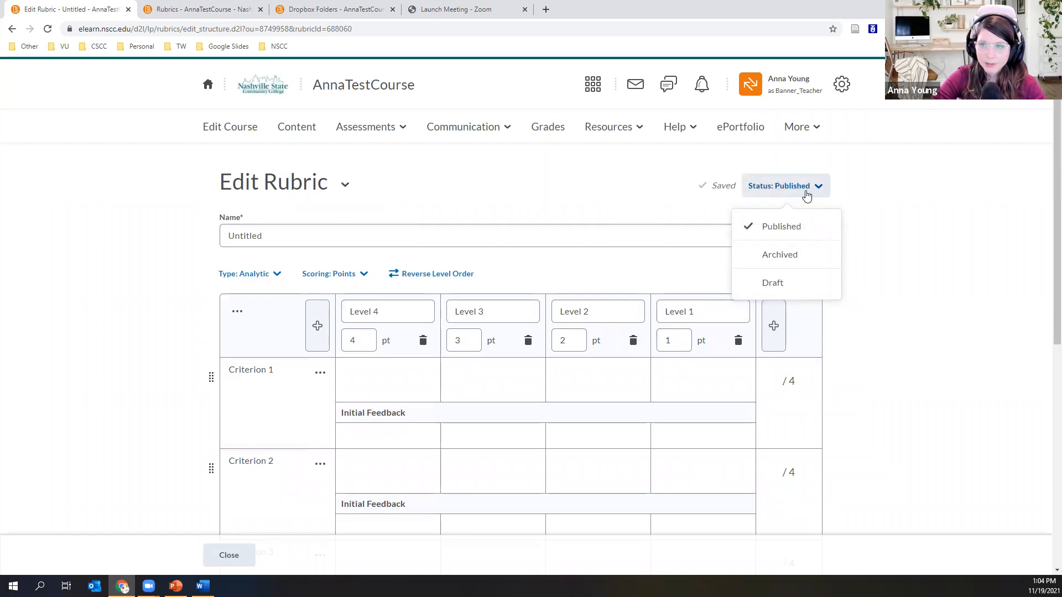
click(800, 293)
Name the new rubric "Weekly Assignment Rubric".
click(642, 236)
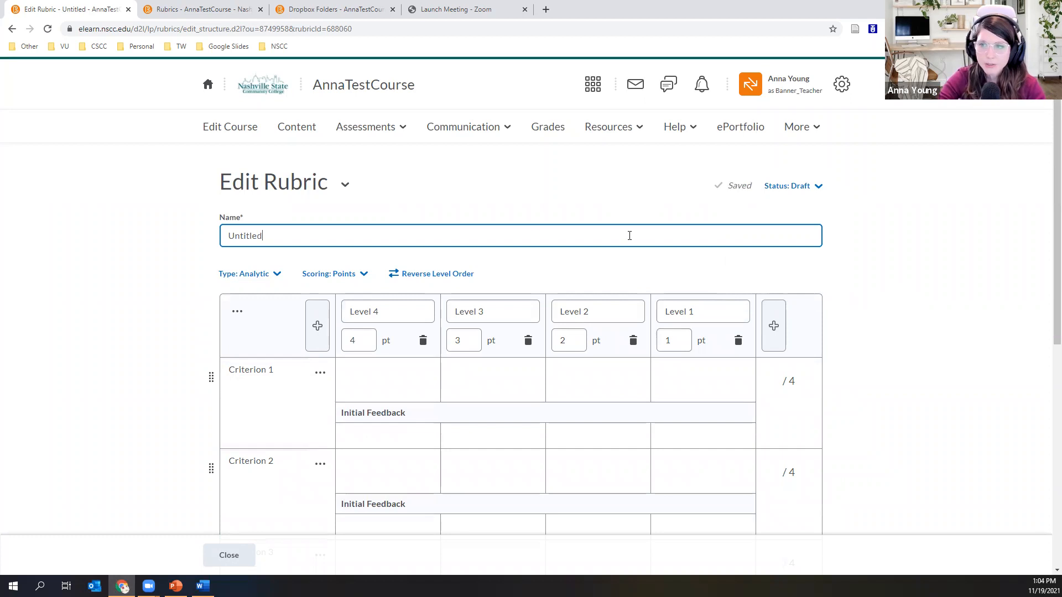
double_click(254, 239)
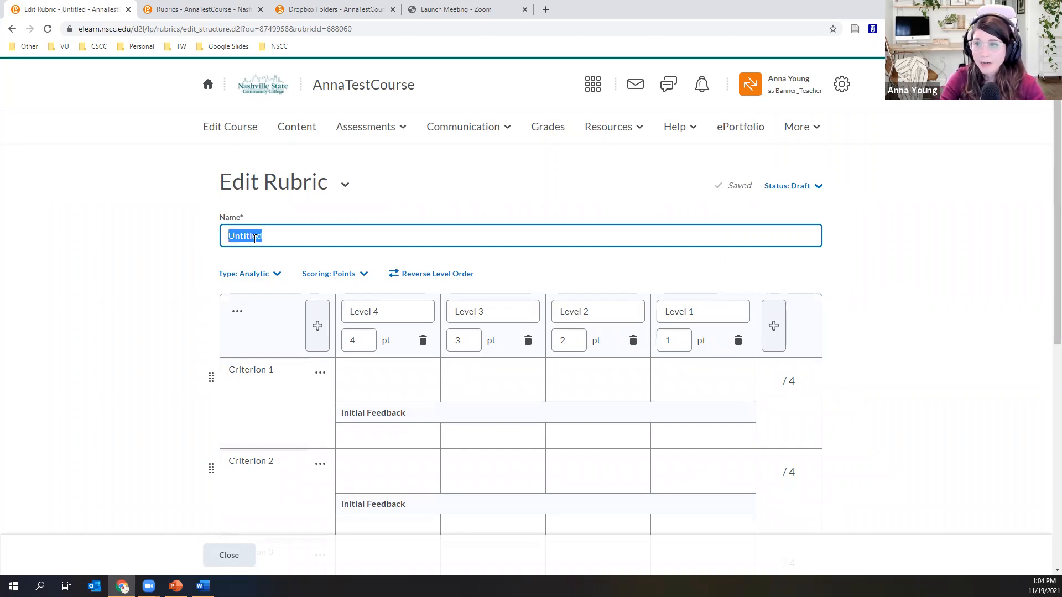
key(BackSpace)
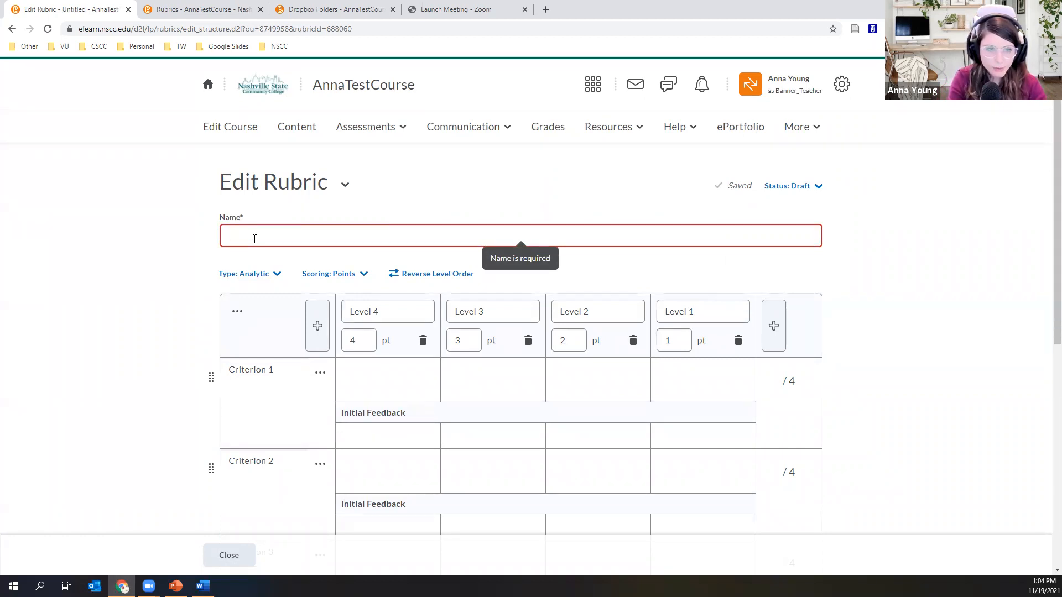
text(Weekly Assignment Rubric)
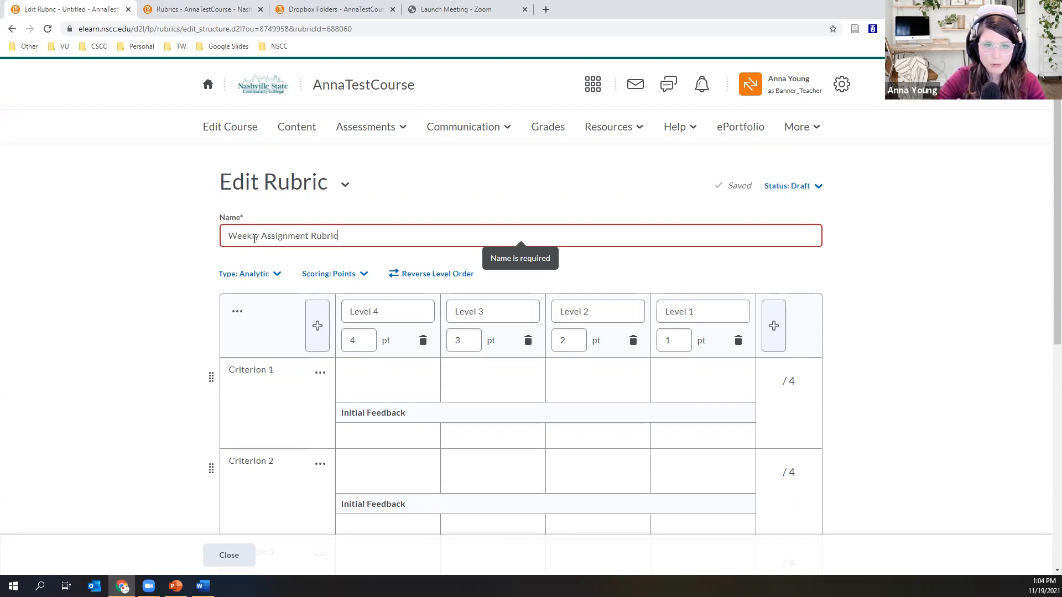
click(193, 256)
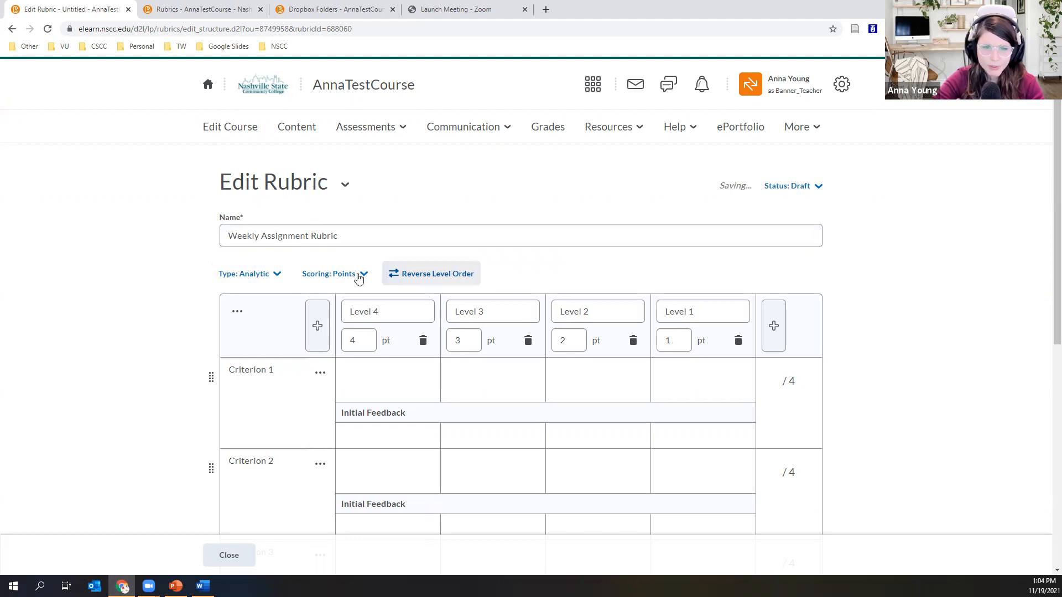
Switch the rubric type to Holistic and back to Analytic.
click(272, 282)
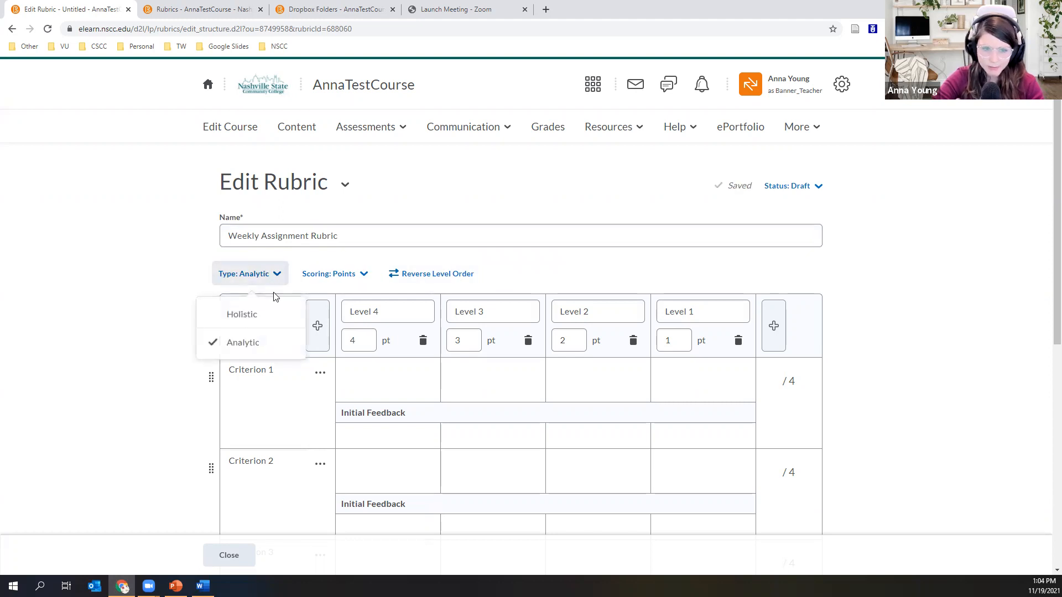
click(275, 323)
click(443, 214)
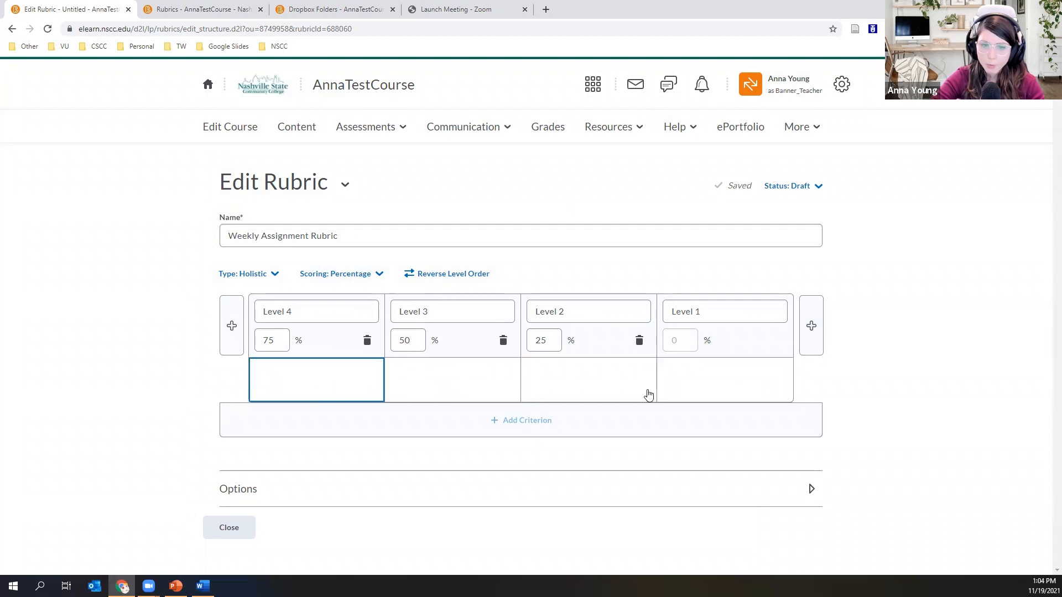
click(237, 274)
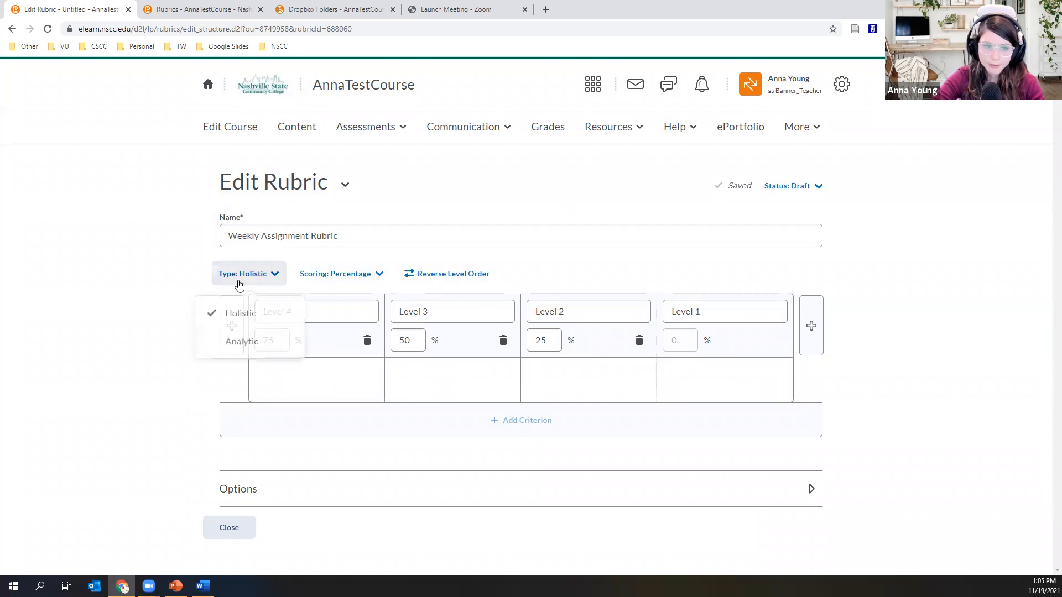
click(246, 344)
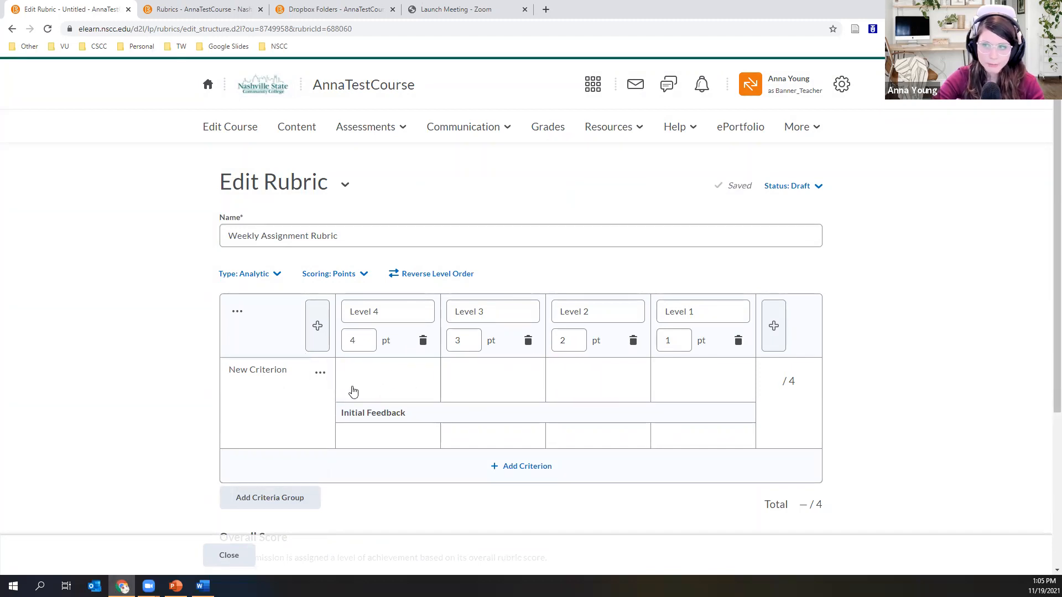
Add a second criterion row to the Weekly Assignment Rubric.
click(536, 473)
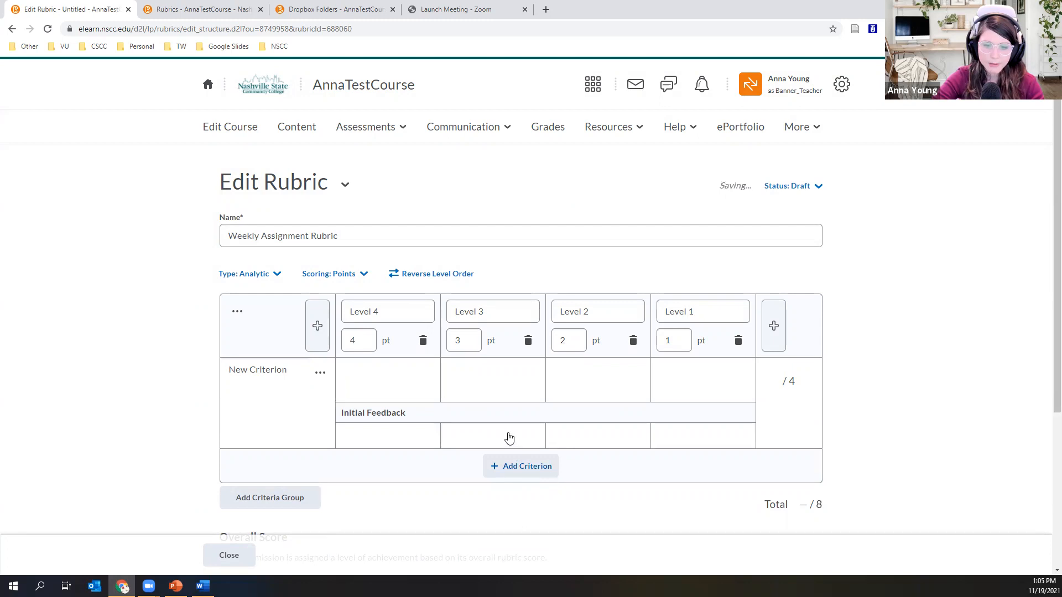
scroll(500, 436, down, 2)
scroll(494, 452, up, 1)
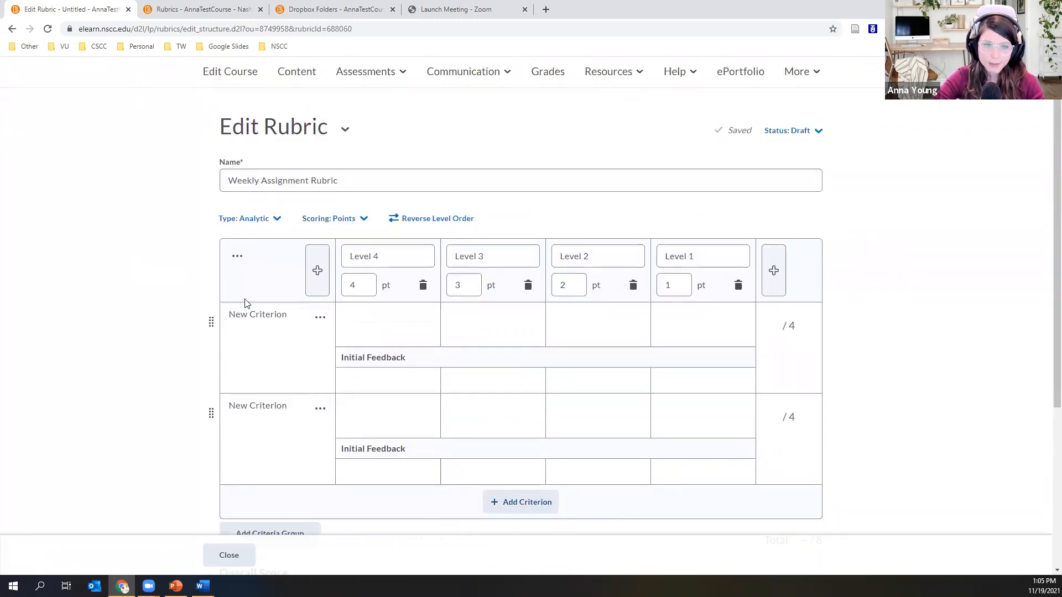
click(293, 313)
drag(294, 313, 201, 314)
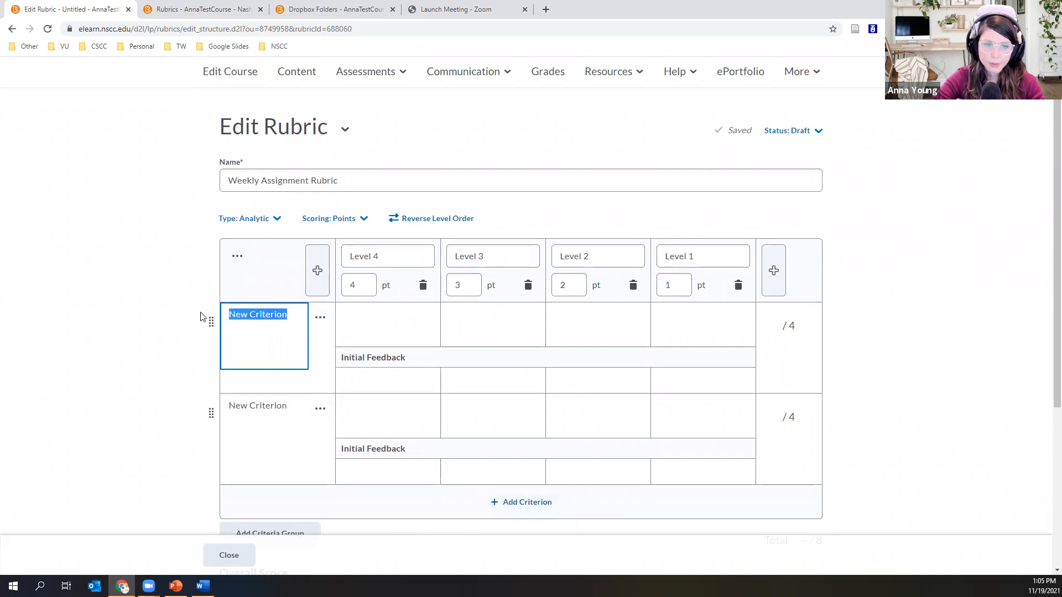
click(195, 421)
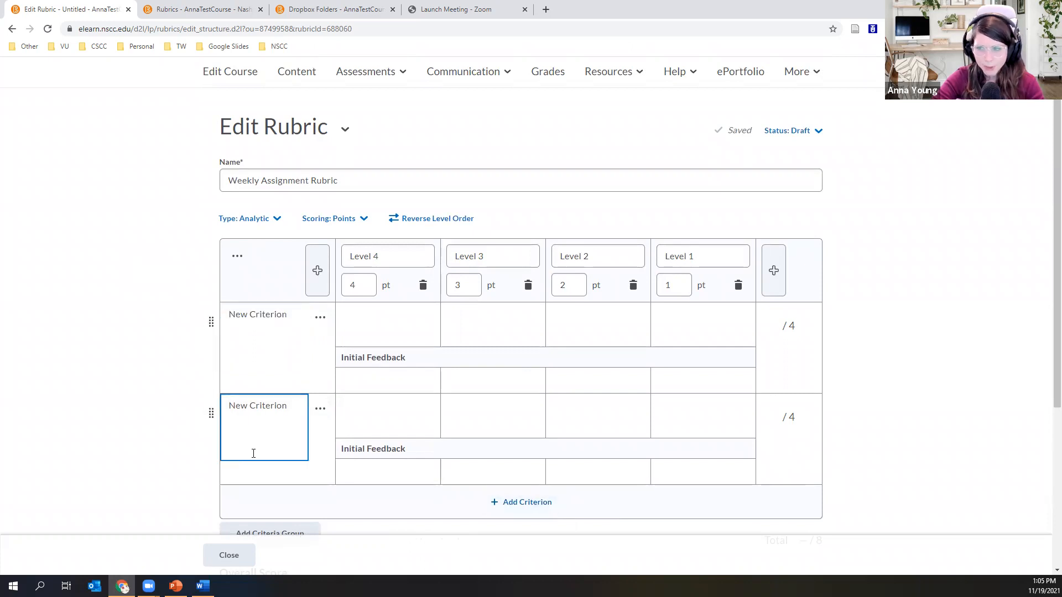
Switch to Word and review the criteria and level descriptions in the Weekly Assignment Rubric table.
click(202, 587)
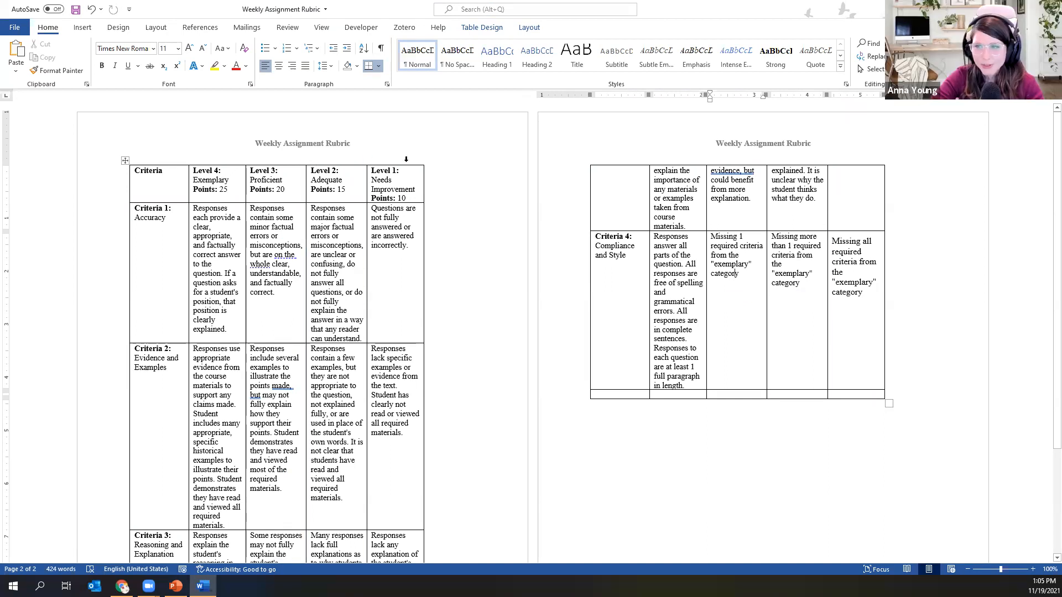
click(435, 204)
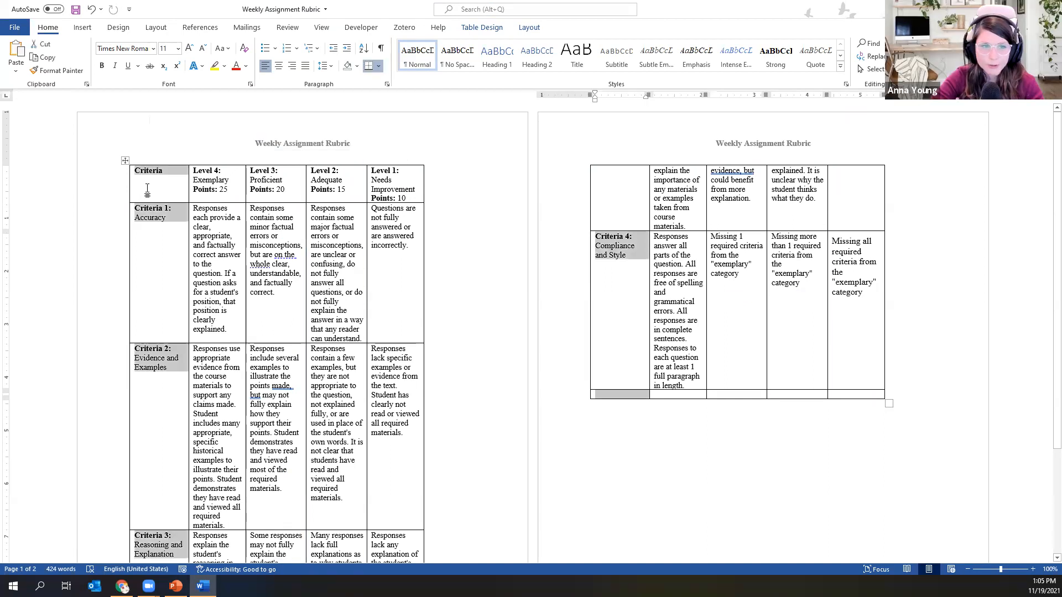
click(611, 426)
scroll(596, 410, down, 1)
scroll(596, 411, down, 1)
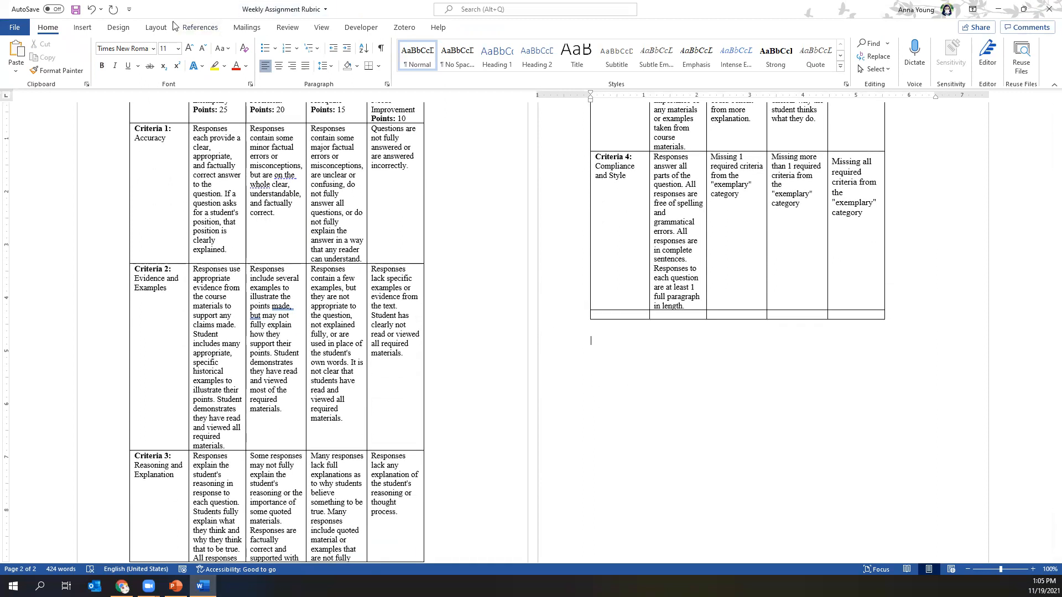
click(83, 27)
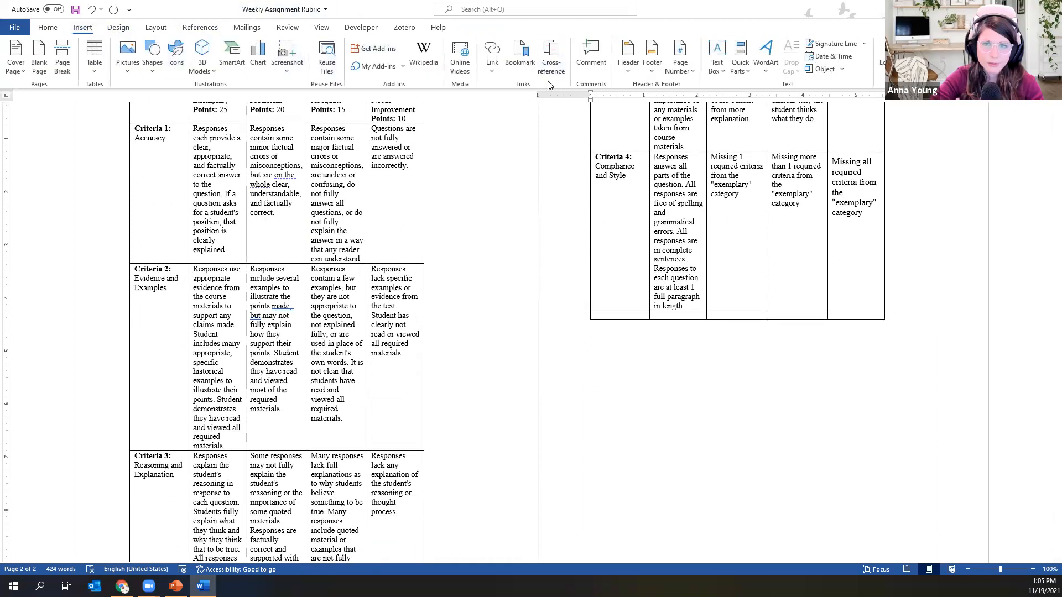
click(92, 73)
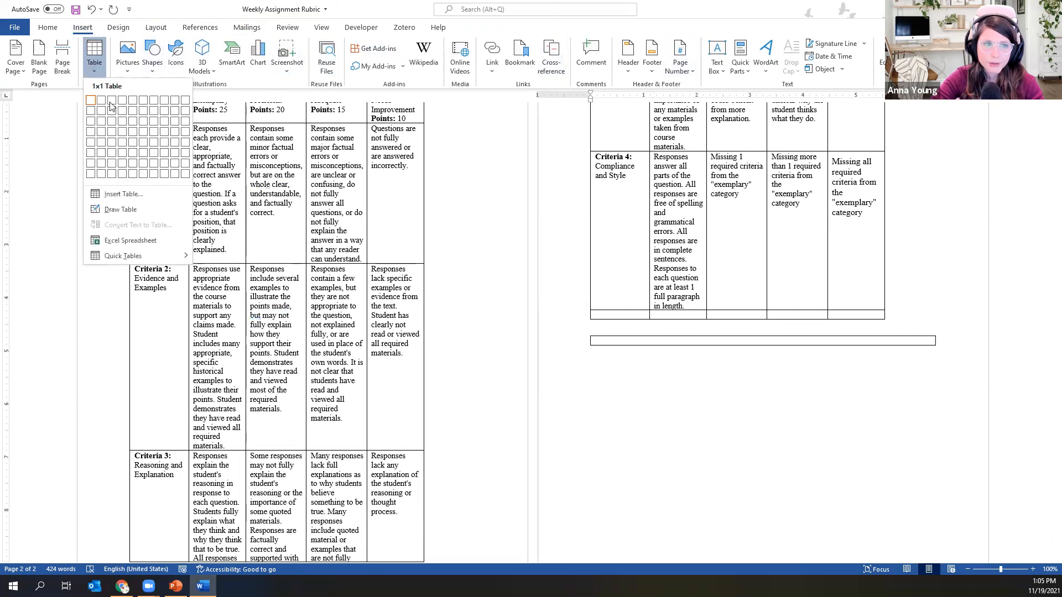
click(624, 417)
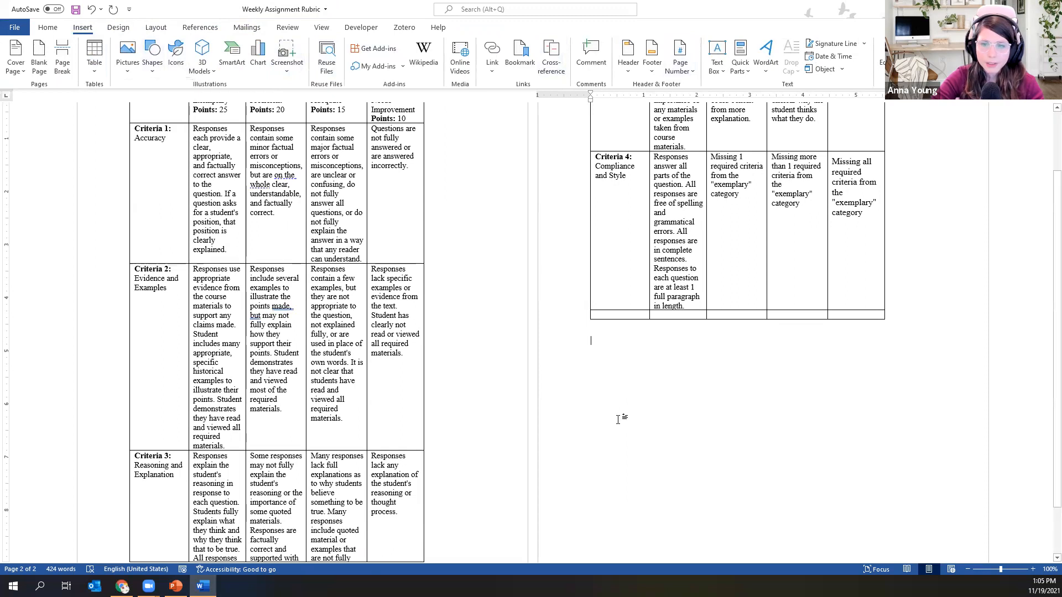
Return from the Word document to the rubric being edited in the browser.
scroll(624, 417, up, 3)
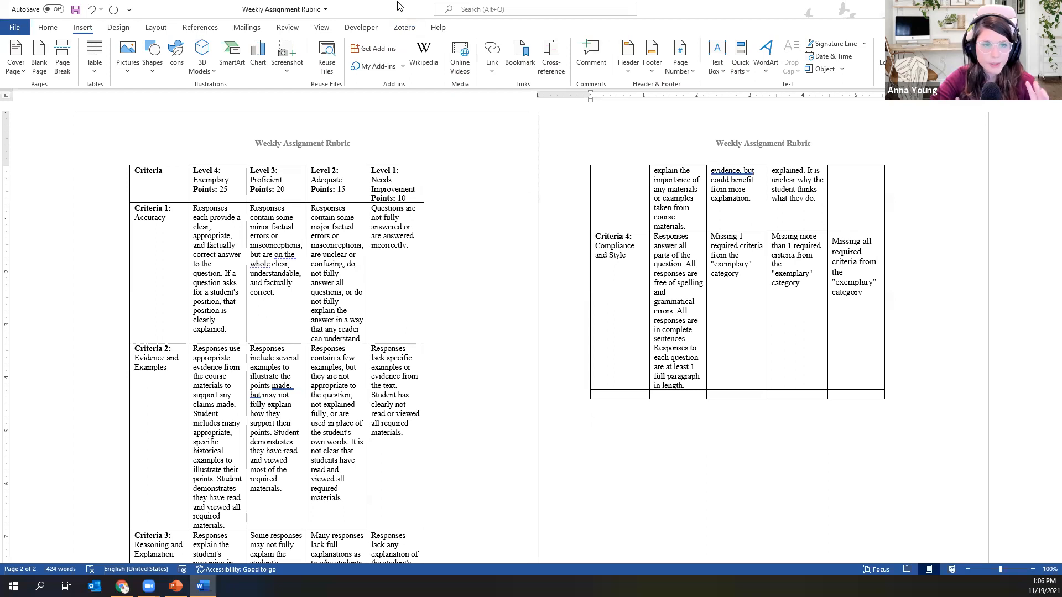
key(alt+Tab)
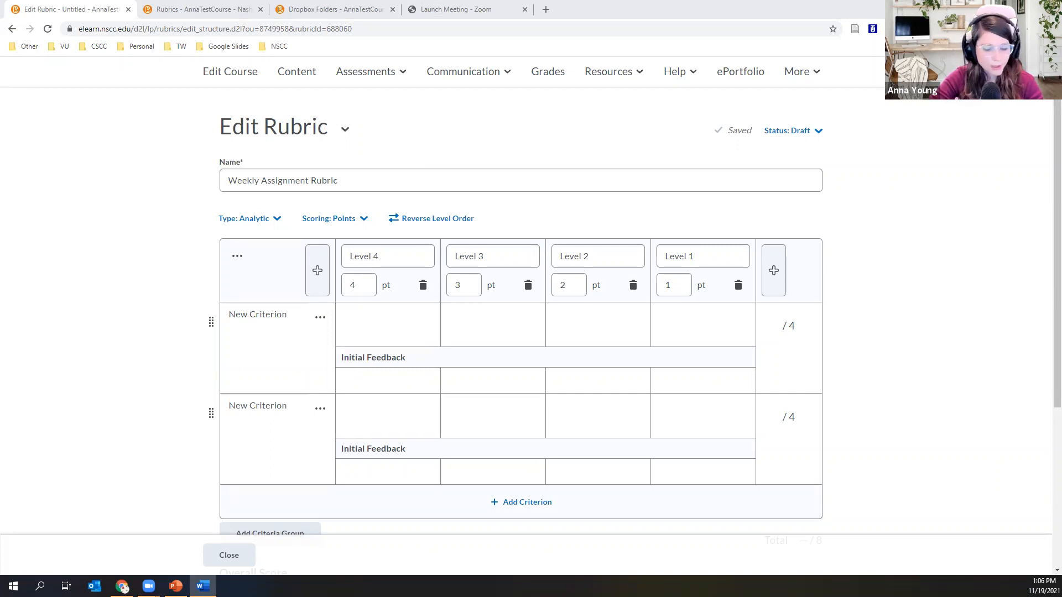
Switch the rubric scoring to No Score and back to Points.
click(273, 336)
double_click(281, 323)
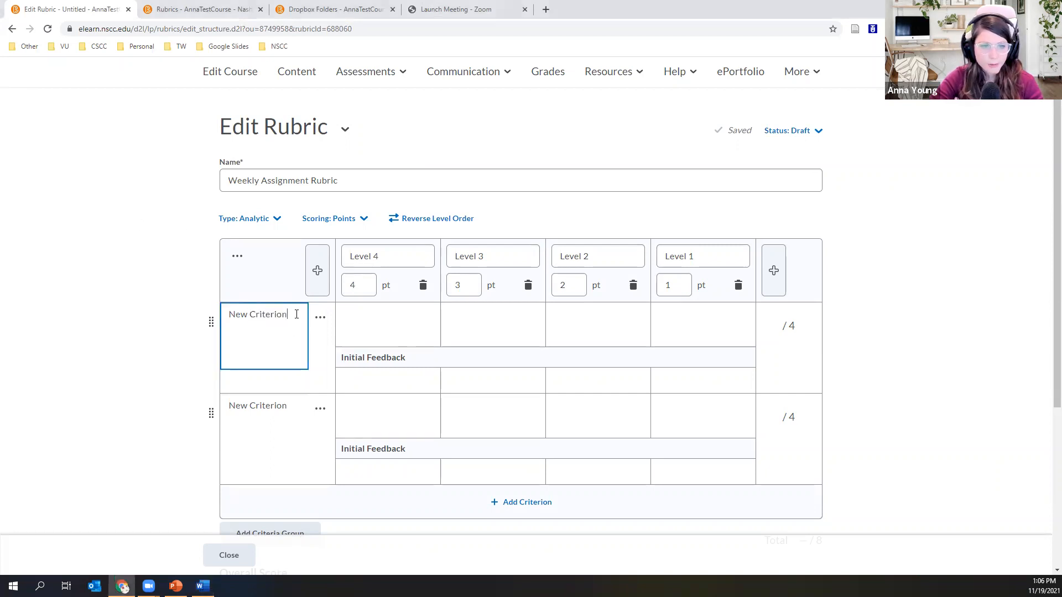
click(349, 221)
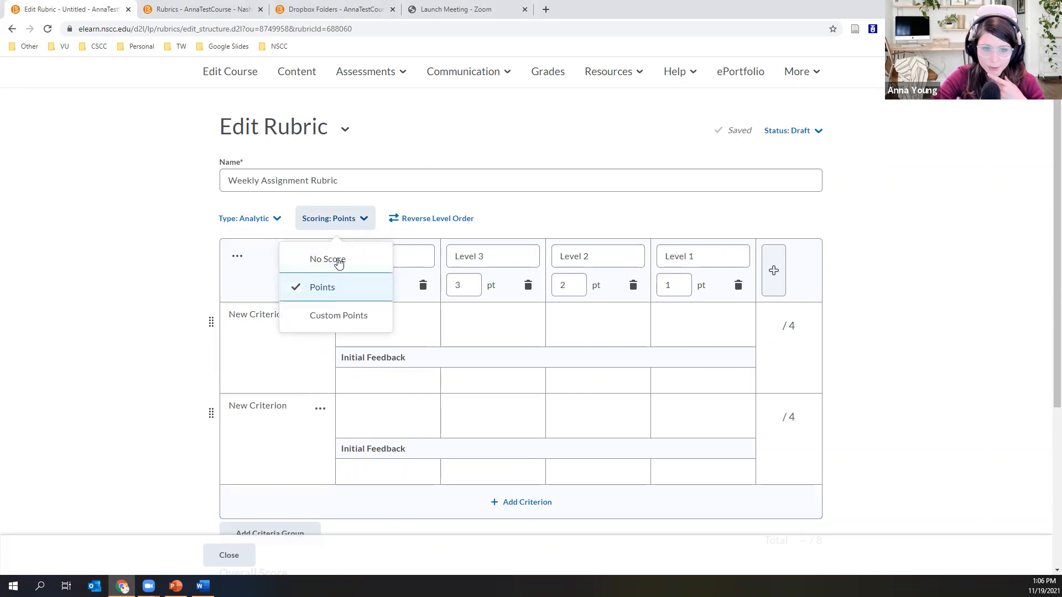
click(363, 270)
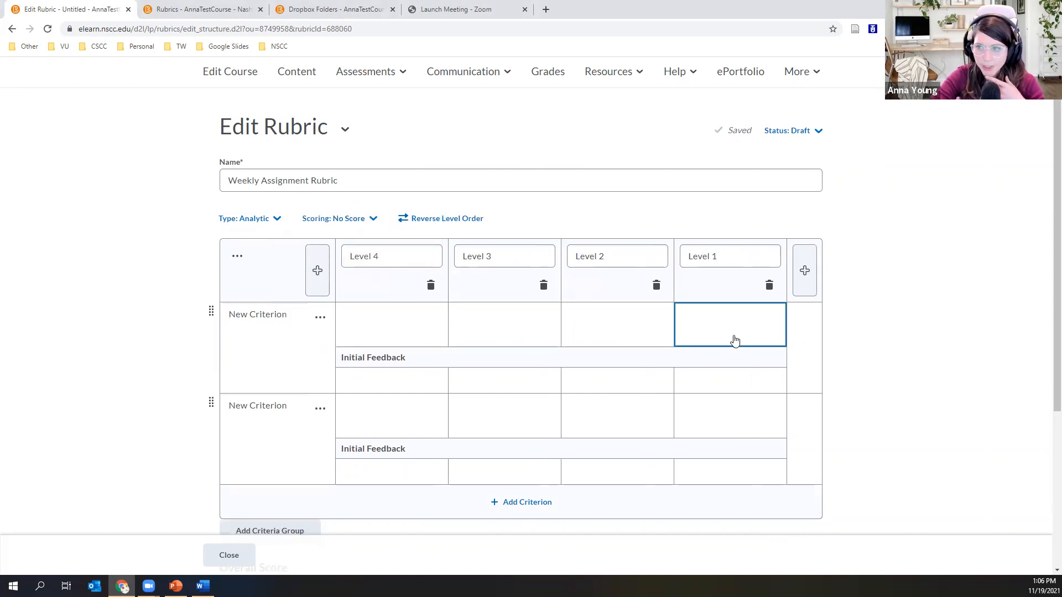
click(344, 217)
click(353, 292)
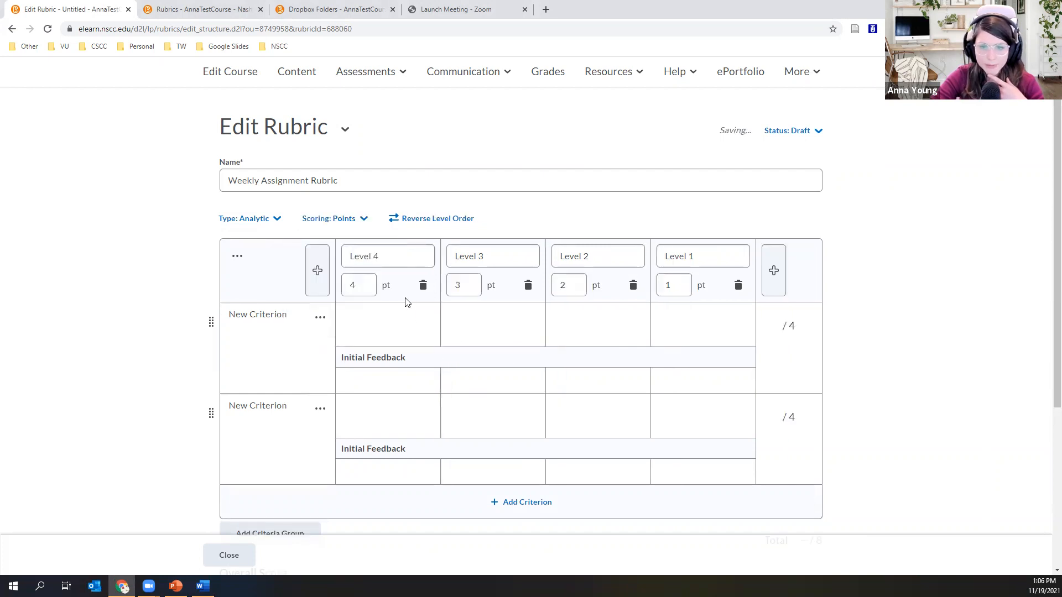
click(354, 286)
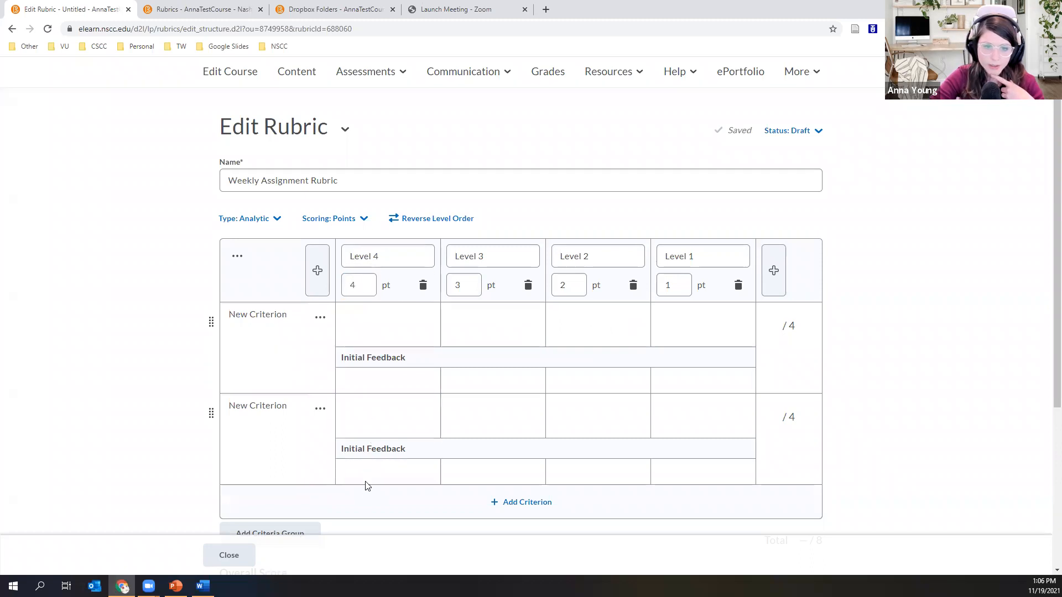
click(367, 252)
click(362, 280)
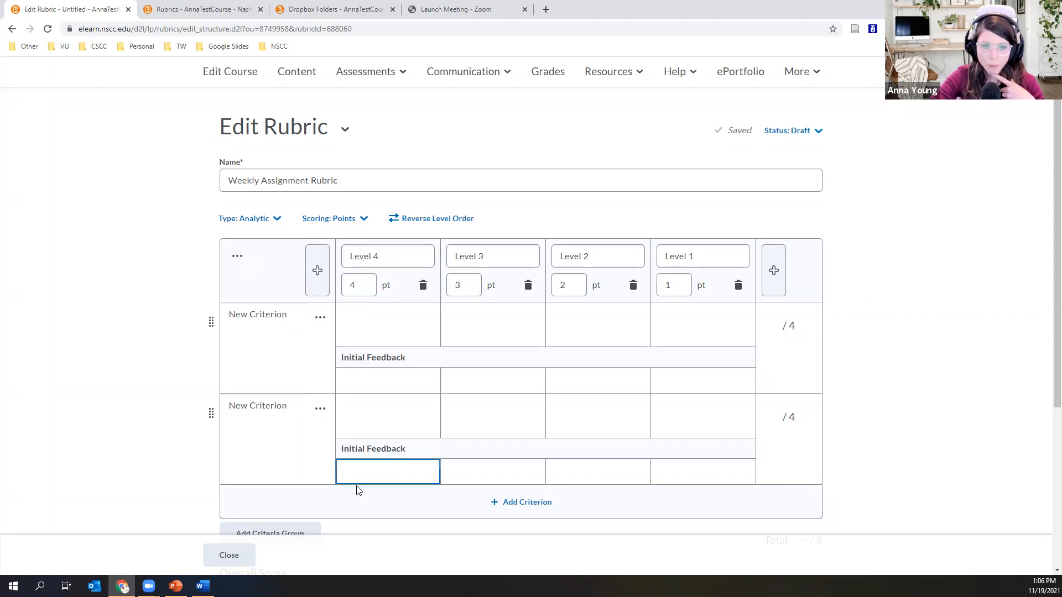
Rename the first criterion as Accuracy and the second criterion as Evidence.
drag(294, 404, 212, 402)
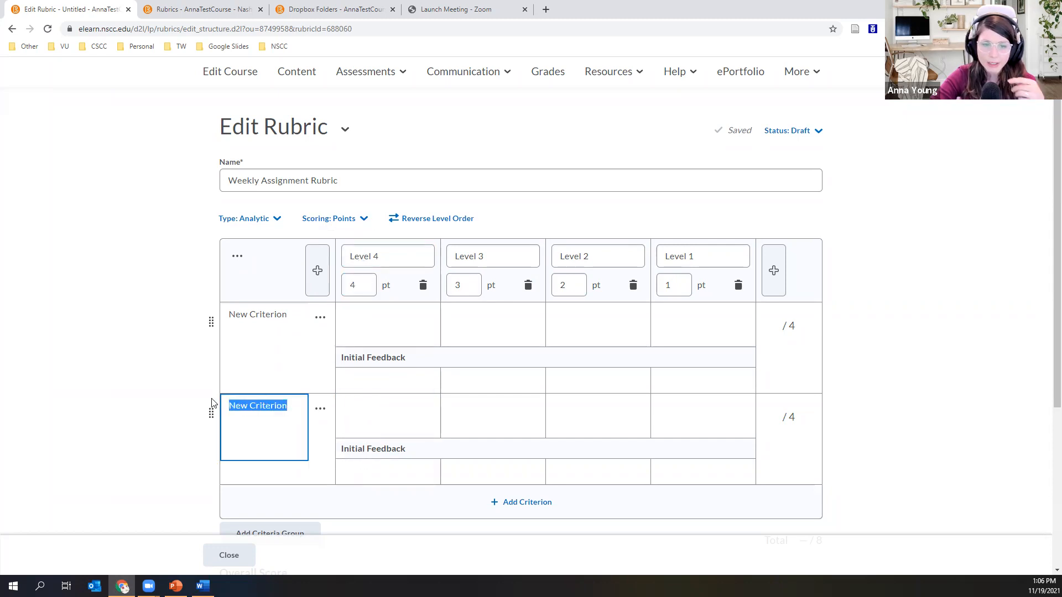
drag(290, 315, 220, 312)
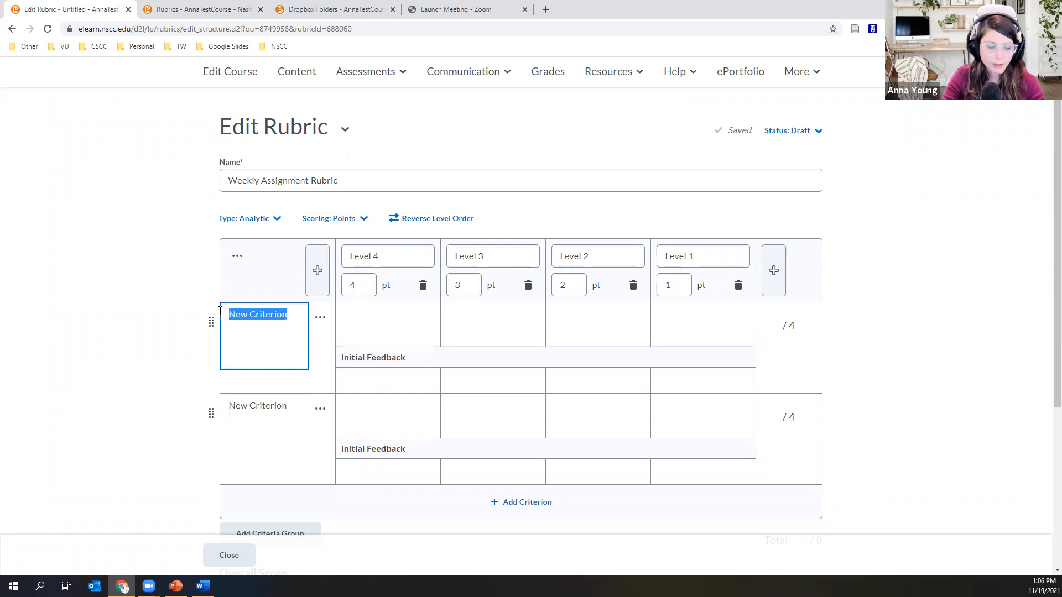
text(Accuracy)
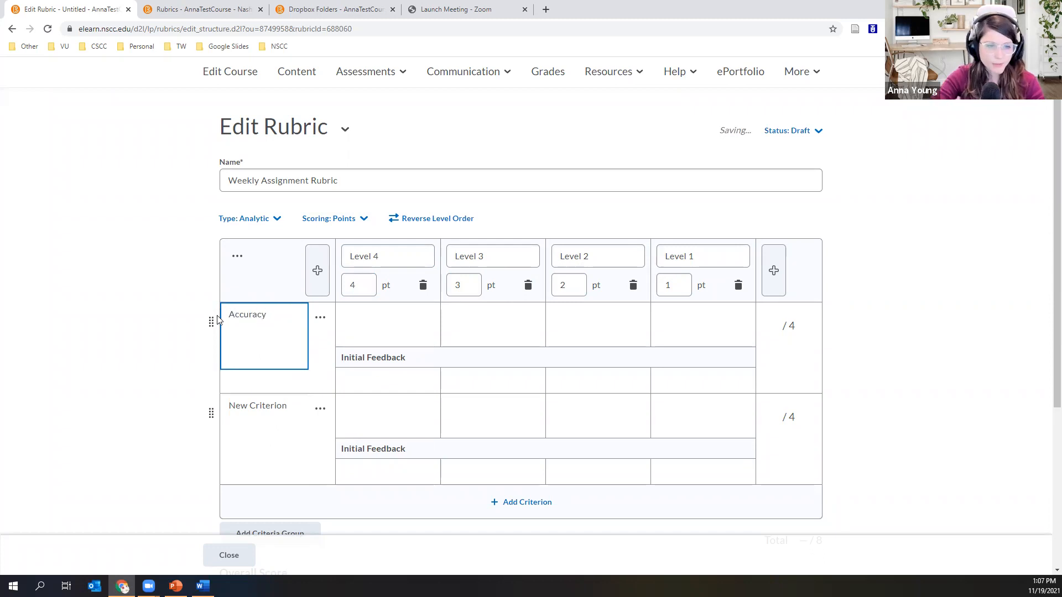
drag(288, 406, 217, 399)
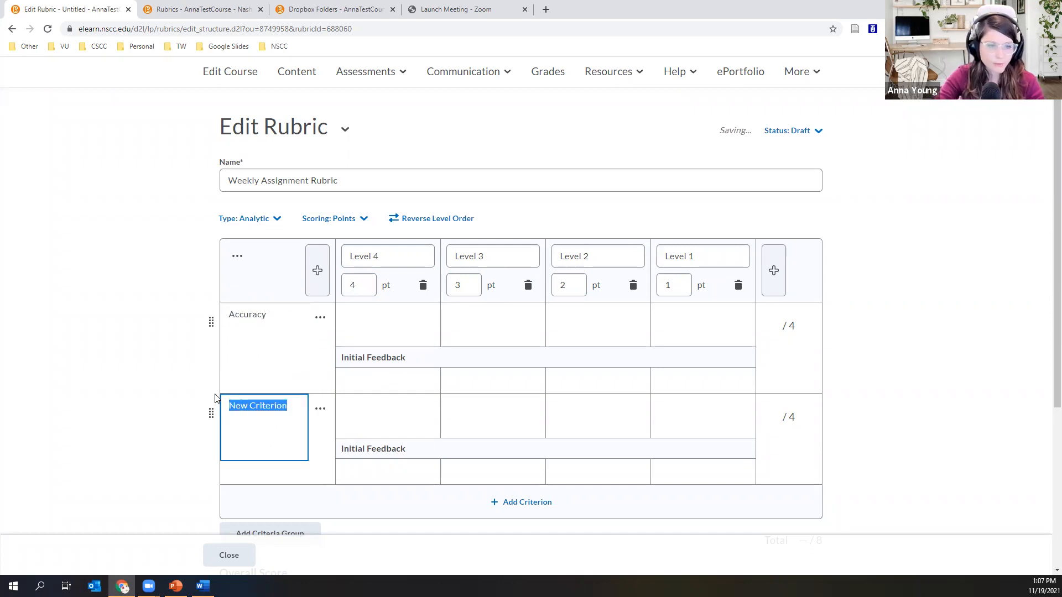
text(Eviudence)
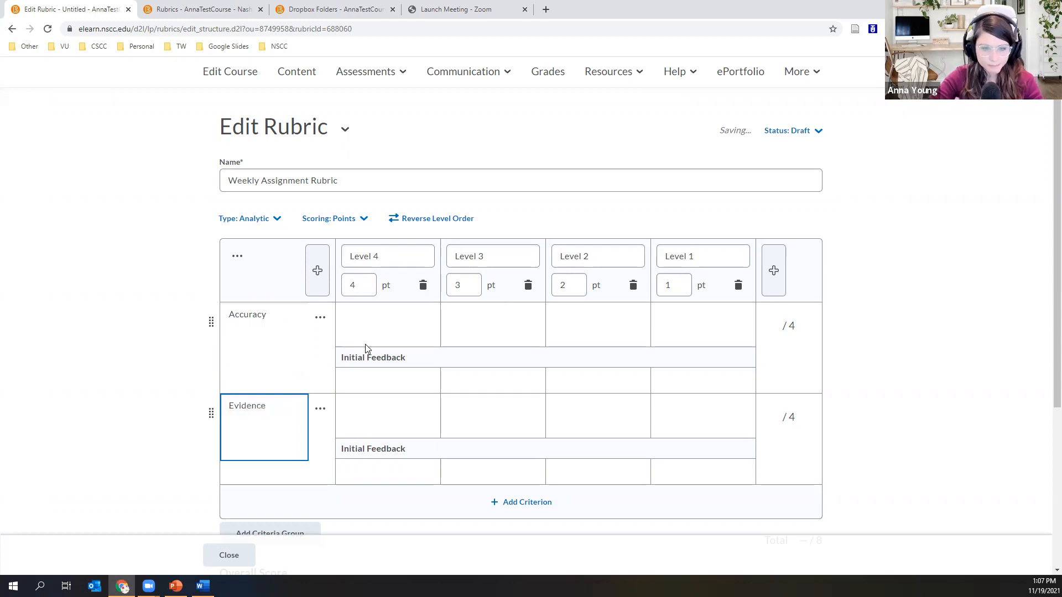
click(391, 328)
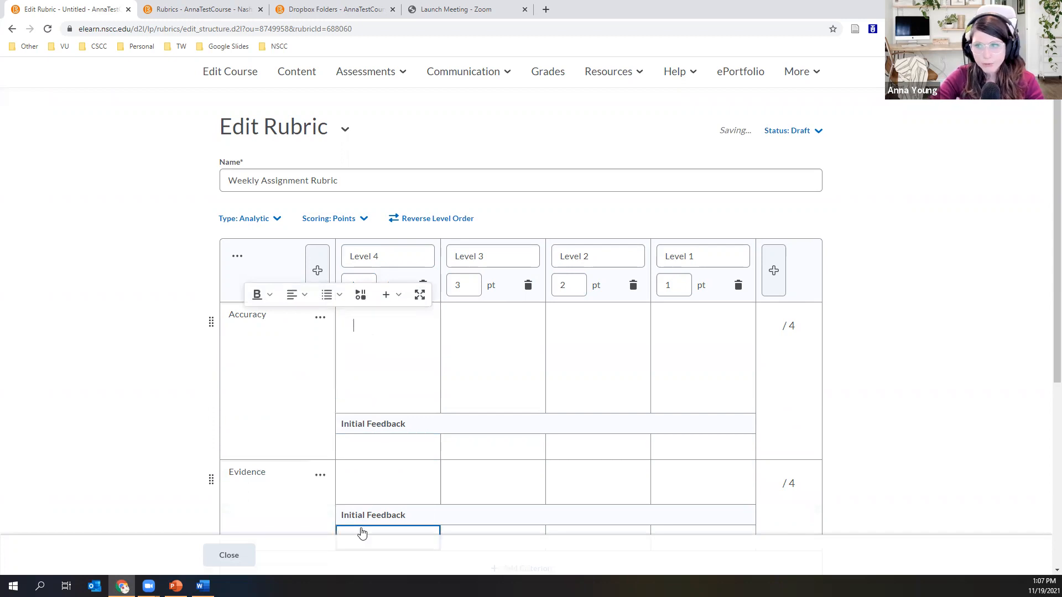
click(154, 375)
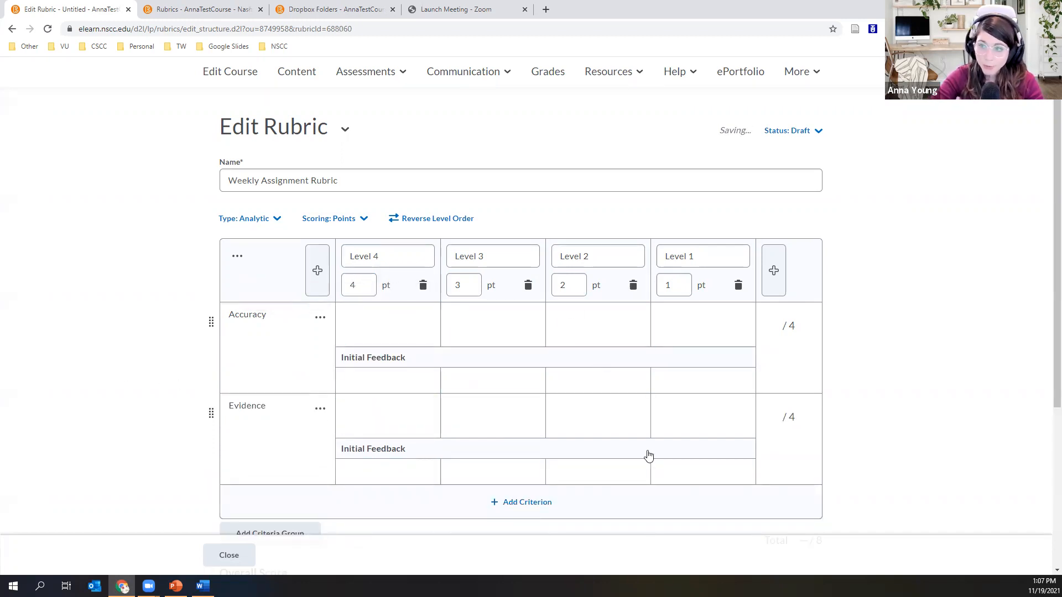
Switch the rubric scoring to Custom Points and back to Points.
click(350, 220)
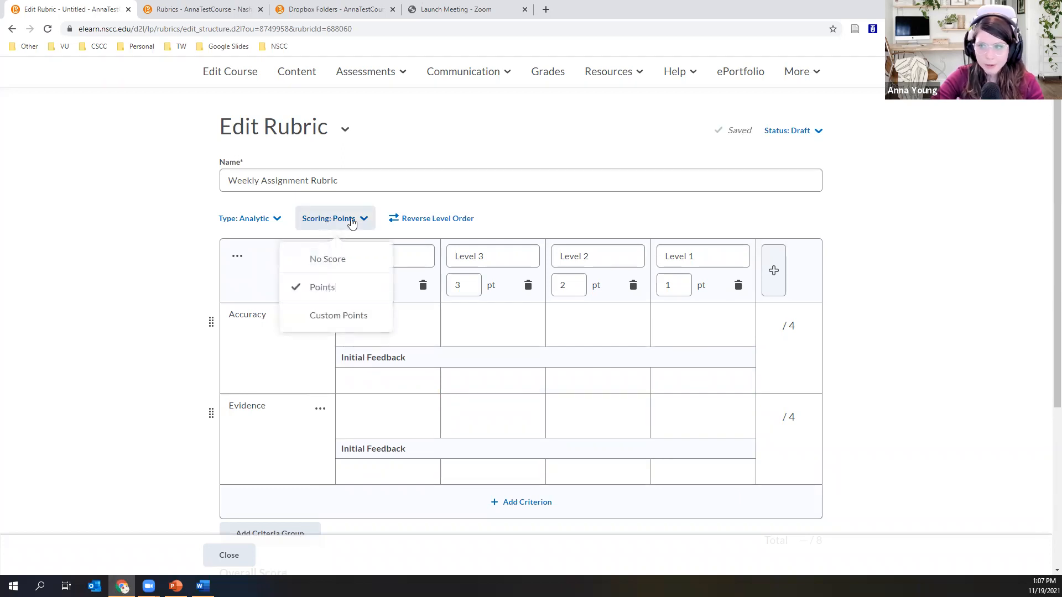
click(319, 318)
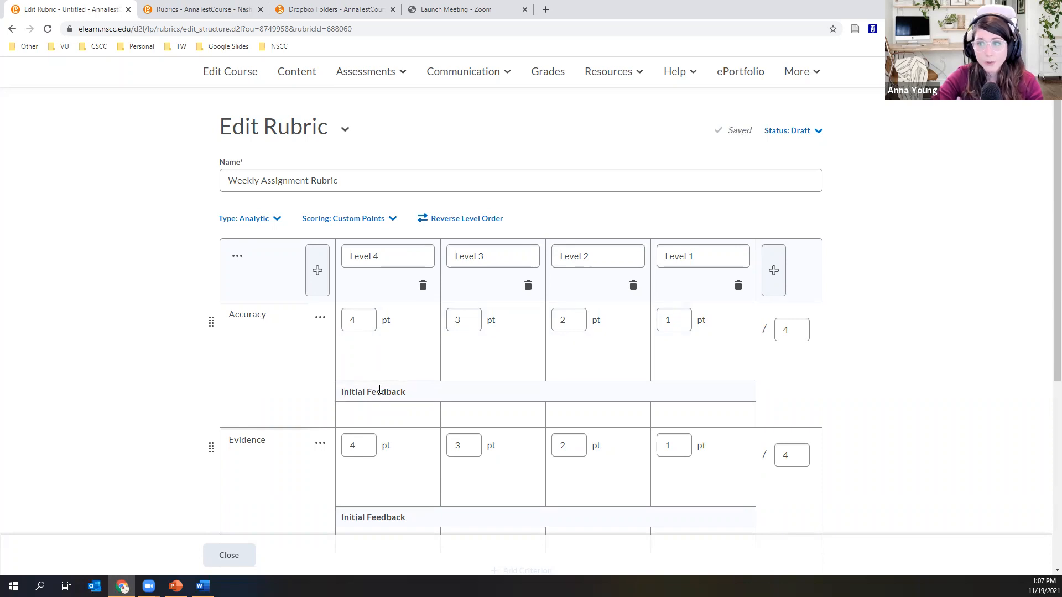
scroll(380, 390, down, 1)
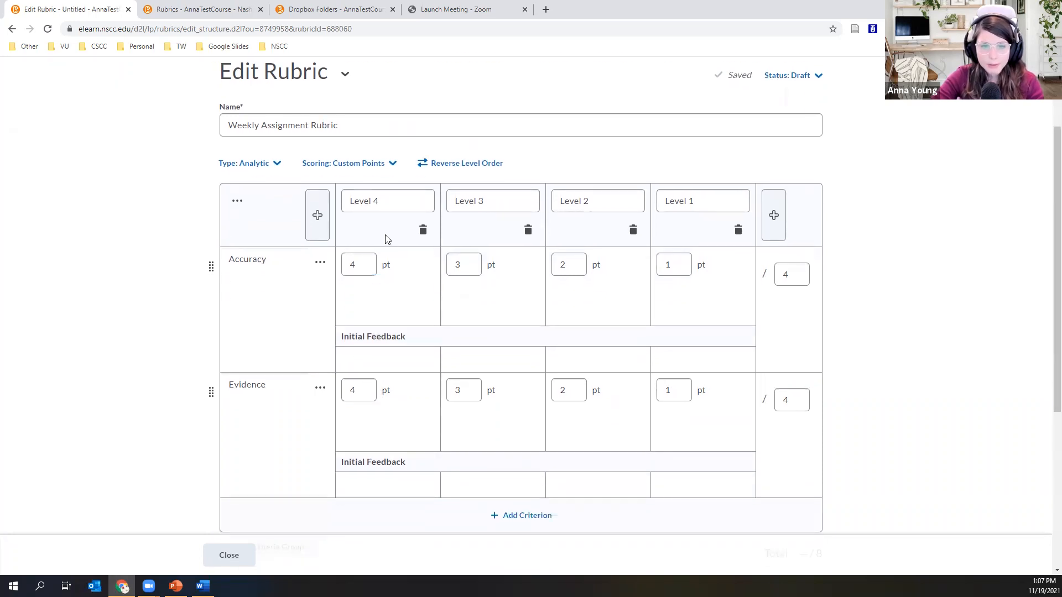
click(381, 164)
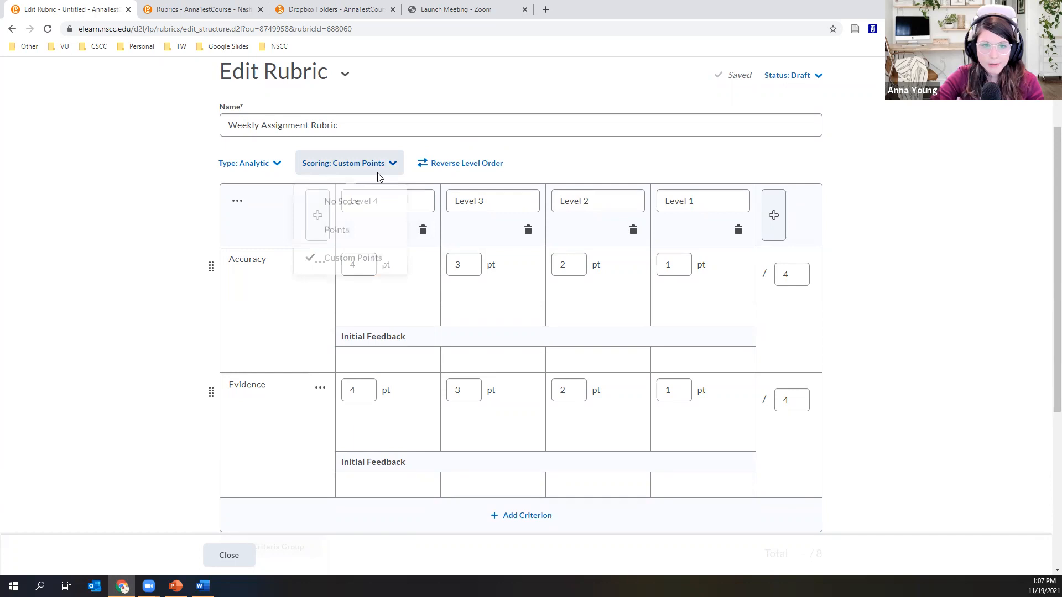
click(368, 236)
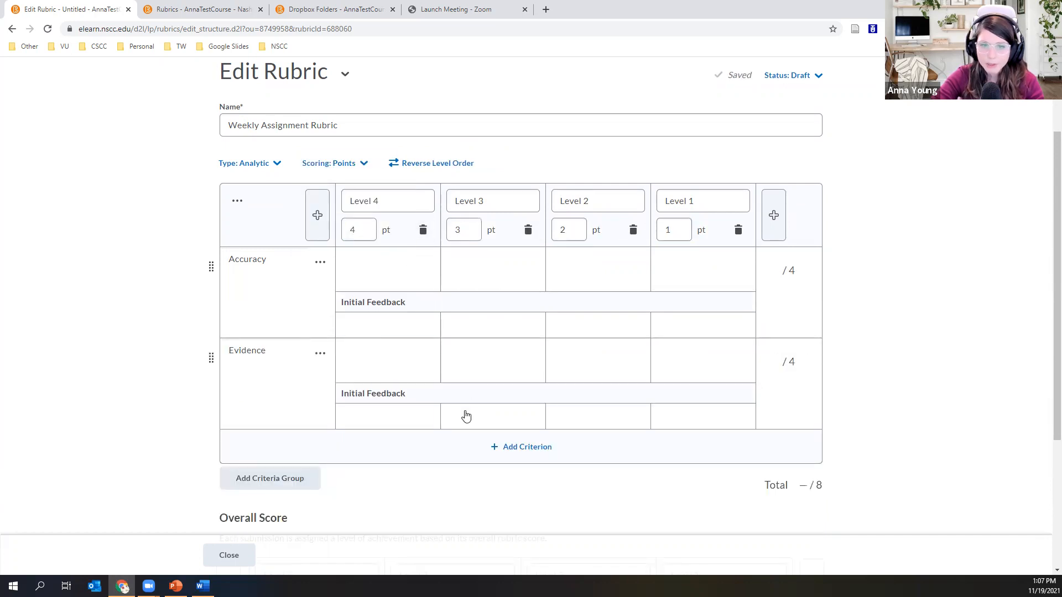
Change the scoring to Custom Points and set the Evidence criterion to 5, 4 and 3 points for Levels 4, 3 and 2.
click(343, 164)
click(353, 259)
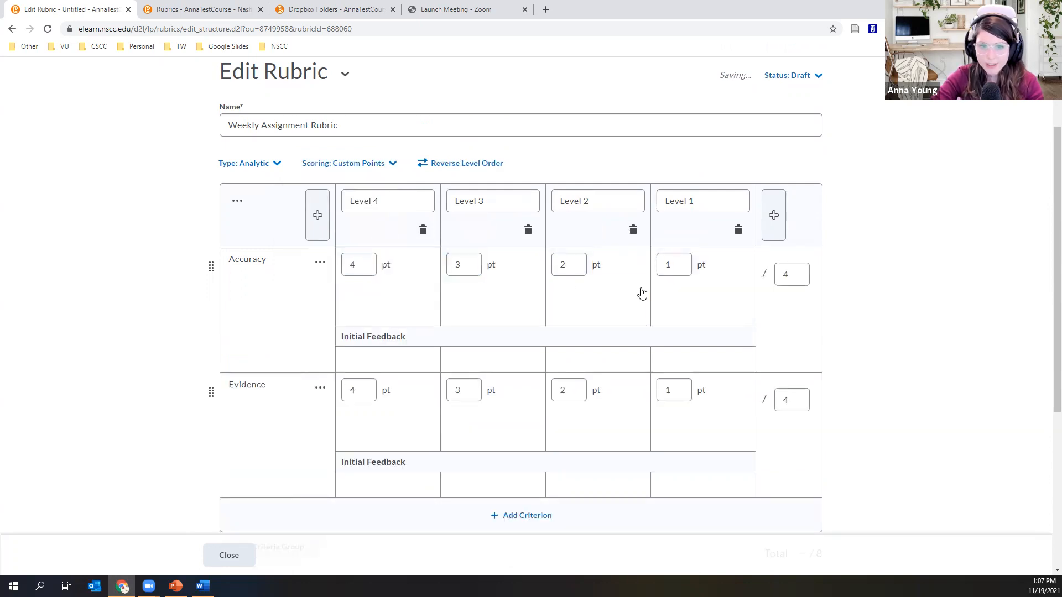
click(360, 393)
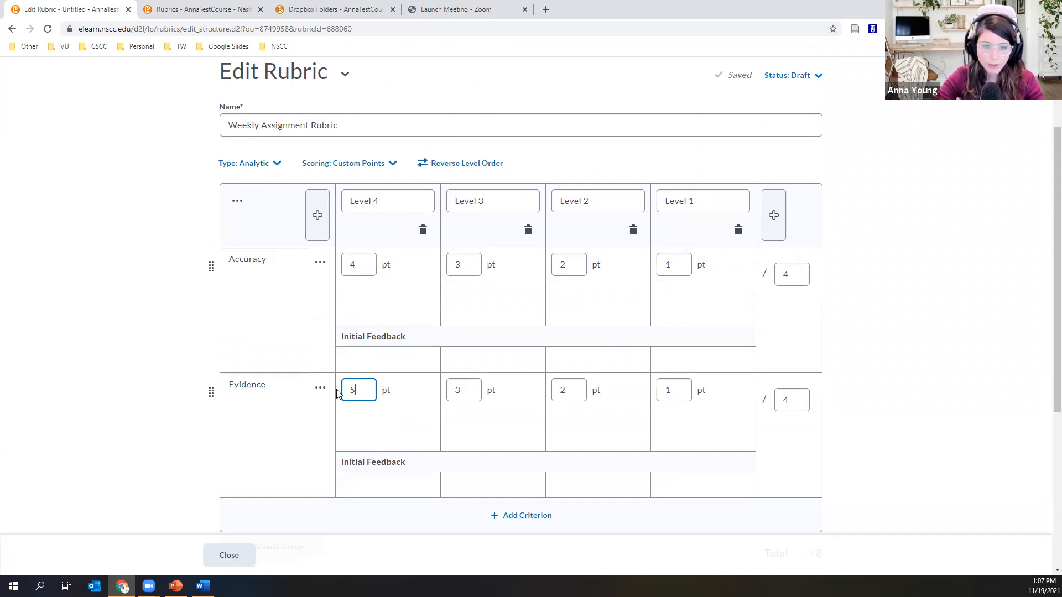
click(464, 391)
key(BackSpace)
text(4)
key(Tab)
text(3)
key(Tab)
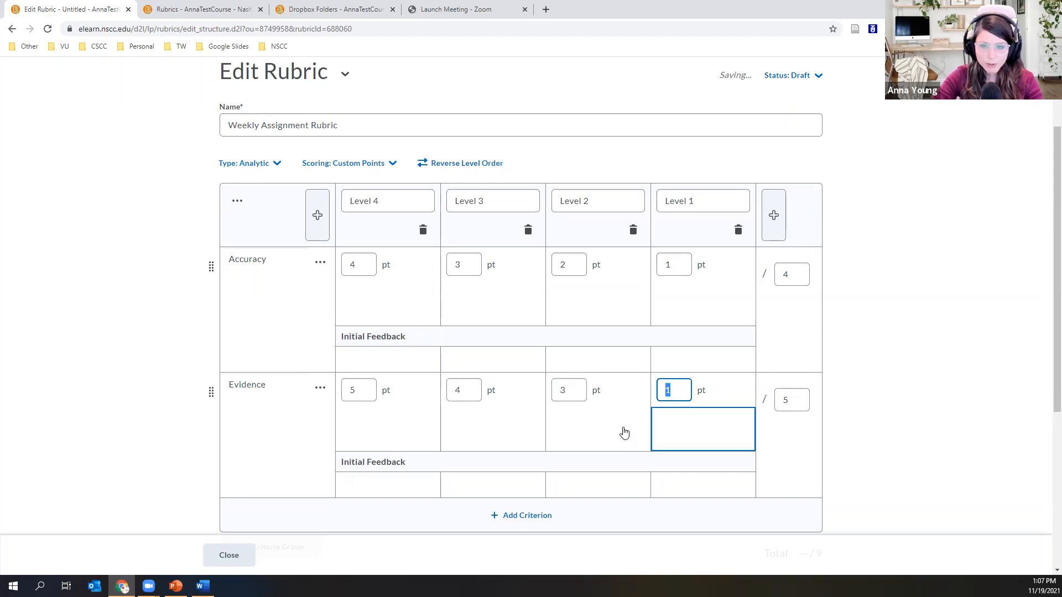
Set the Accuracy criterion's points to 6, 5, 4 and 2 for Levels 4 through 1.
click(362, 266)
key(ctrl+a)
text(6)
click(459, 265)
key(ctrl+a)
text(5)
click(553, 265)
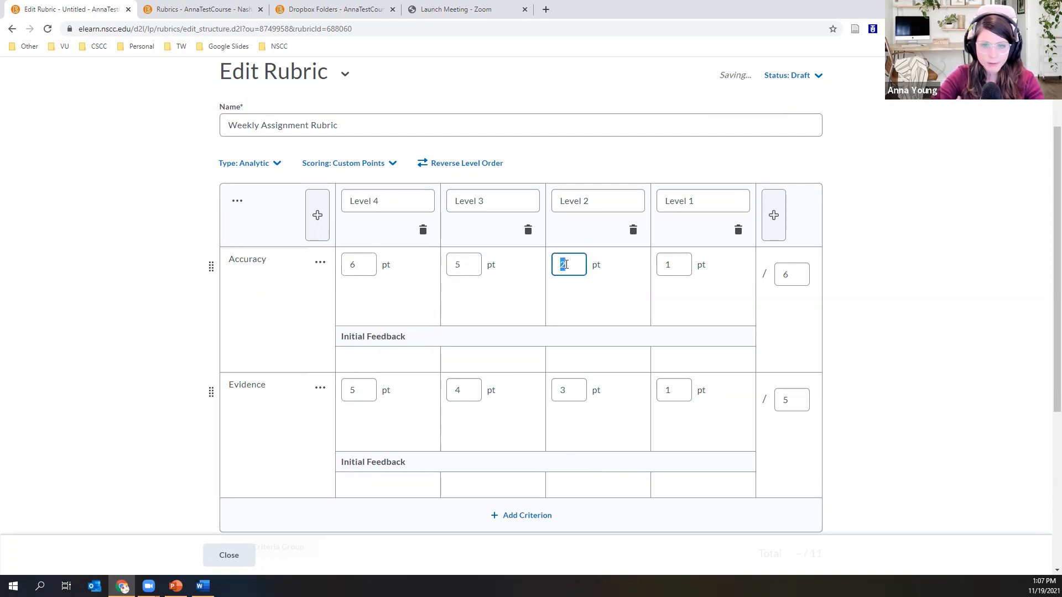
text(4)
click(676, 265)
key(ctrl+a)
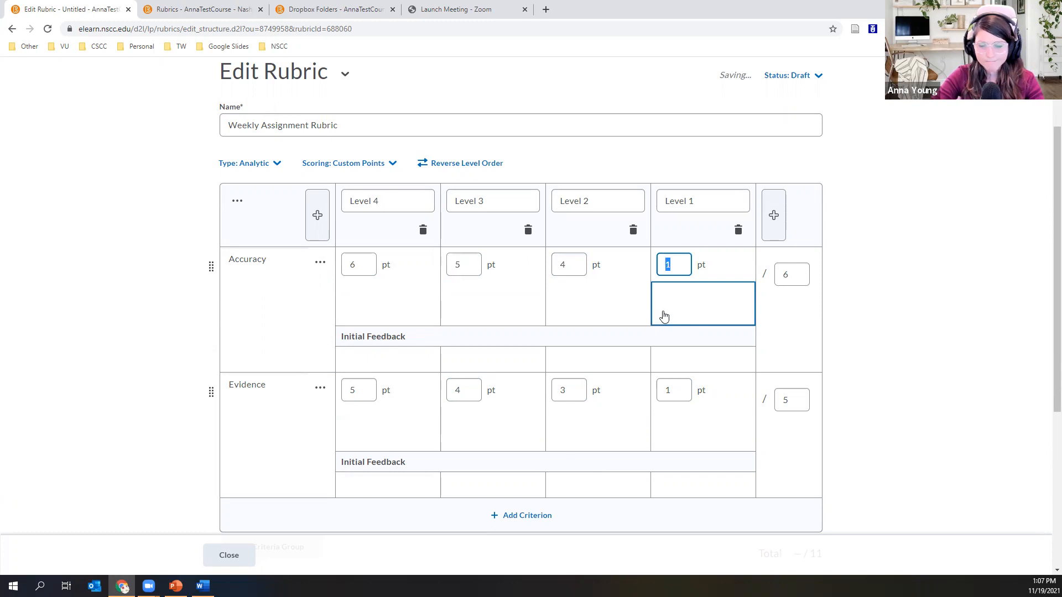
text(3)
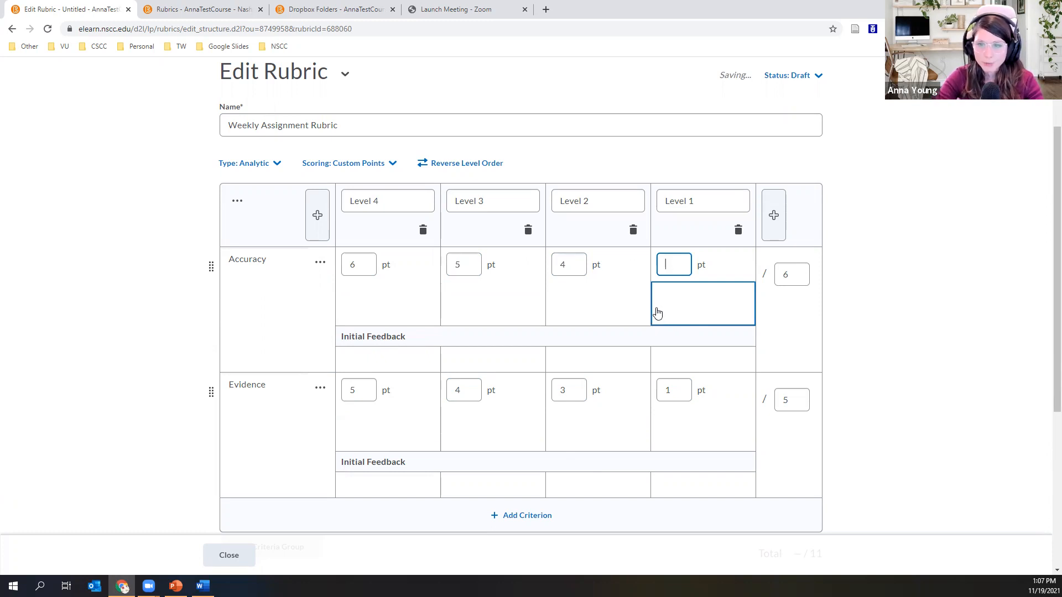
text(2)
click(848, 310)
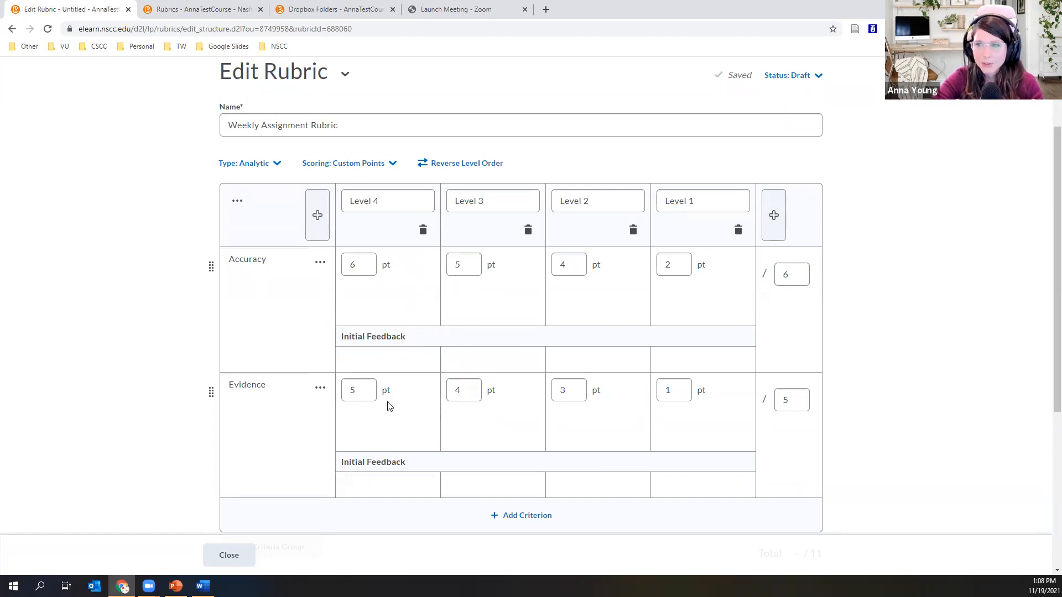
Add a new achievement level before Level 4 and name it Level 5.
scroll(392, 388, down, 1)
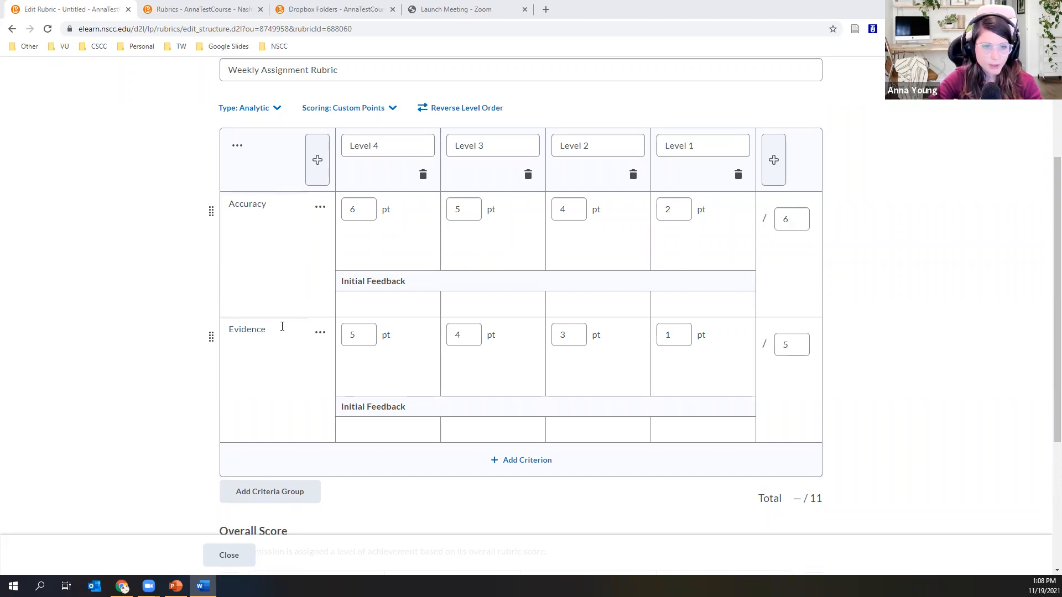
click(320, 161)
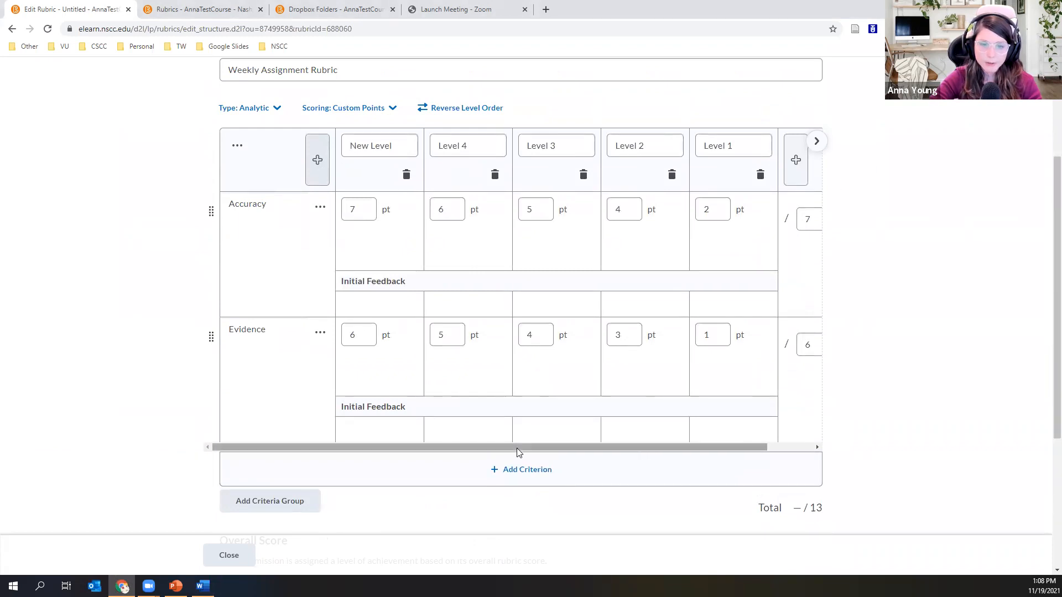
drag(519, 448, 642, 447)
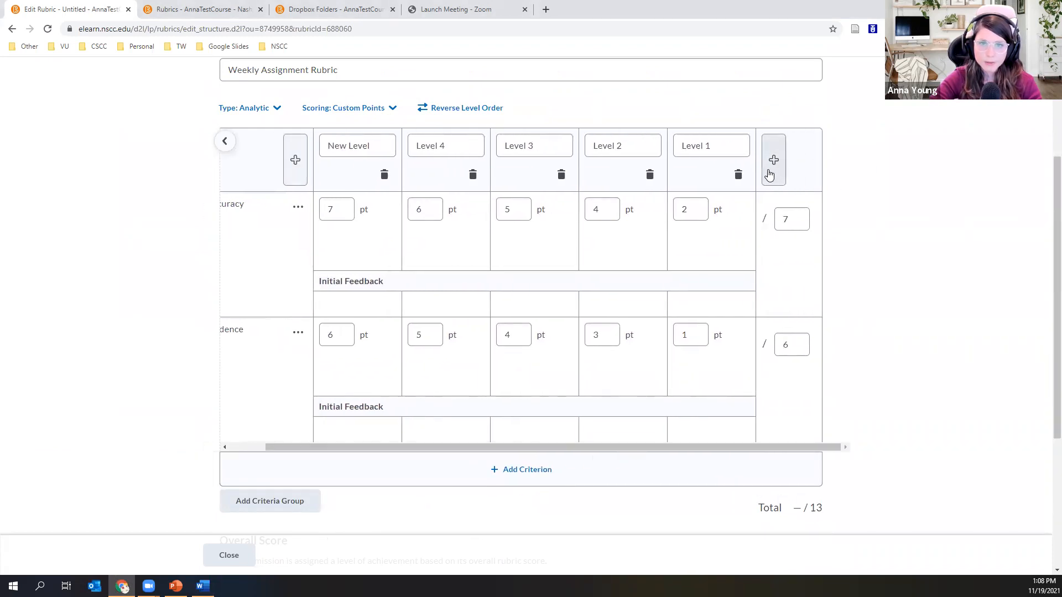
drag(440, 448, 388, 448)
triple_click(372, 139)
text(L)
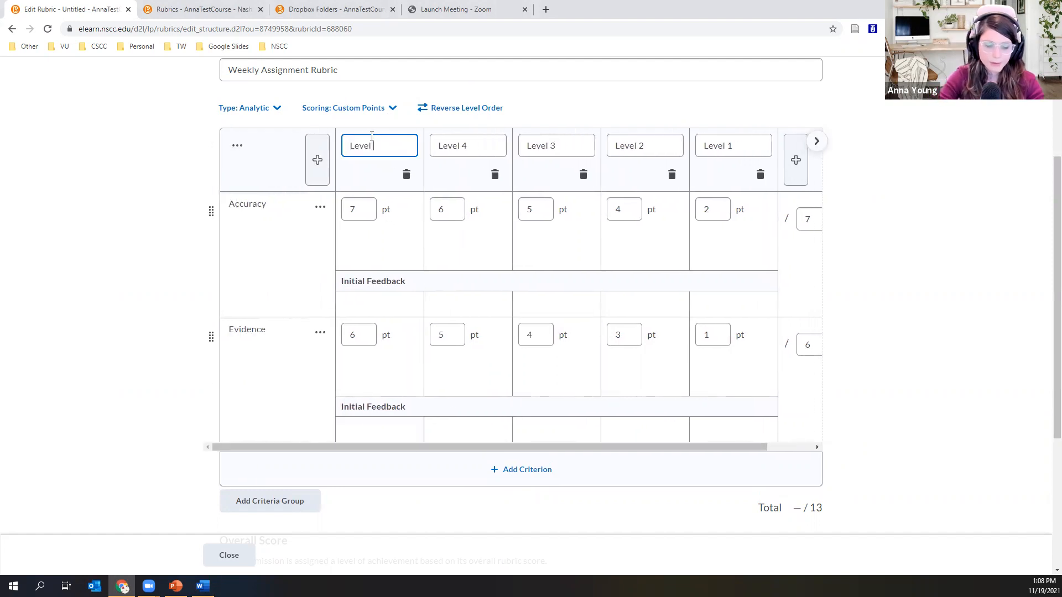
click(177, 192)
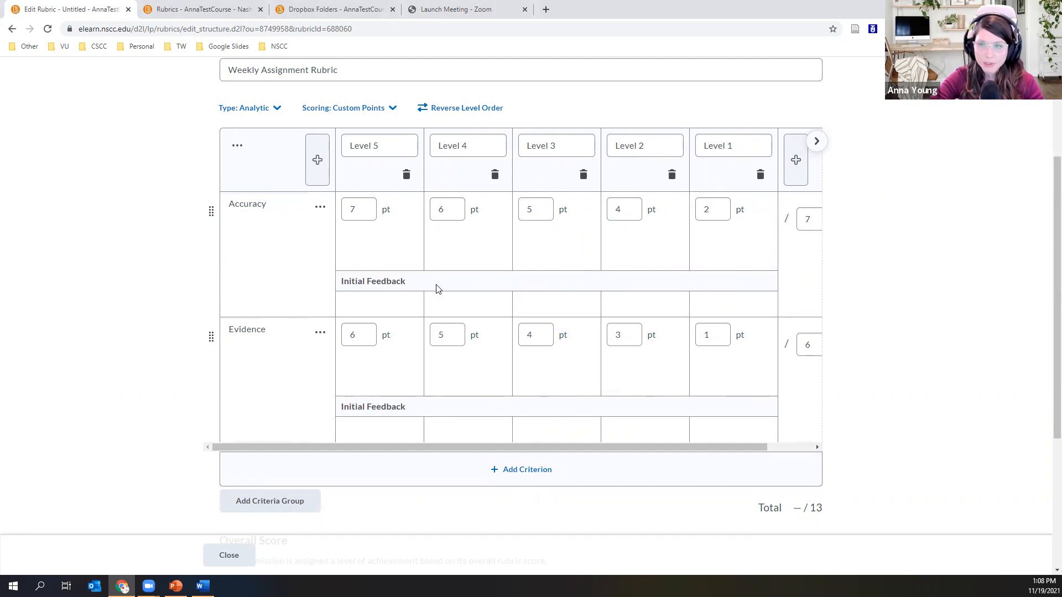
Add a third criterion below Evidence and name it Style.
scroll(458, 481, down, 1)
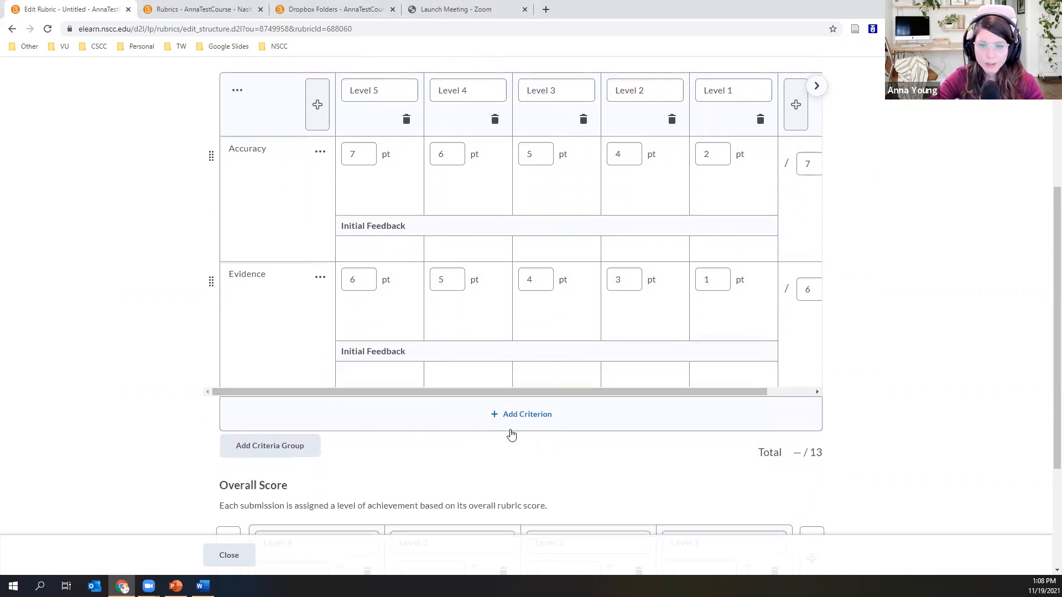
click(517, 421)
scroll(424, 415, up, 2)
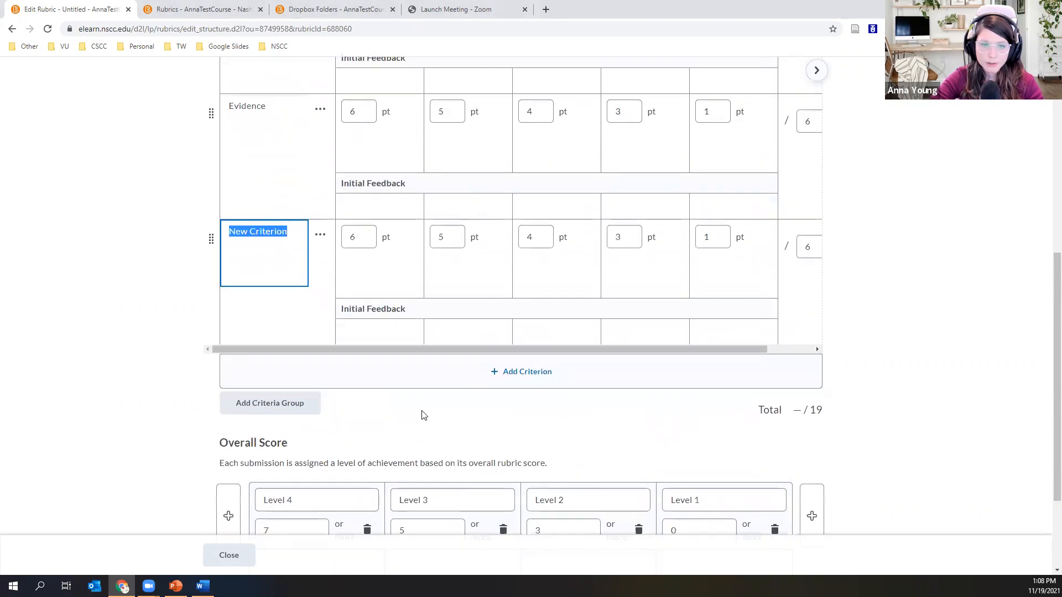
scroll(424, 415, up, 2)
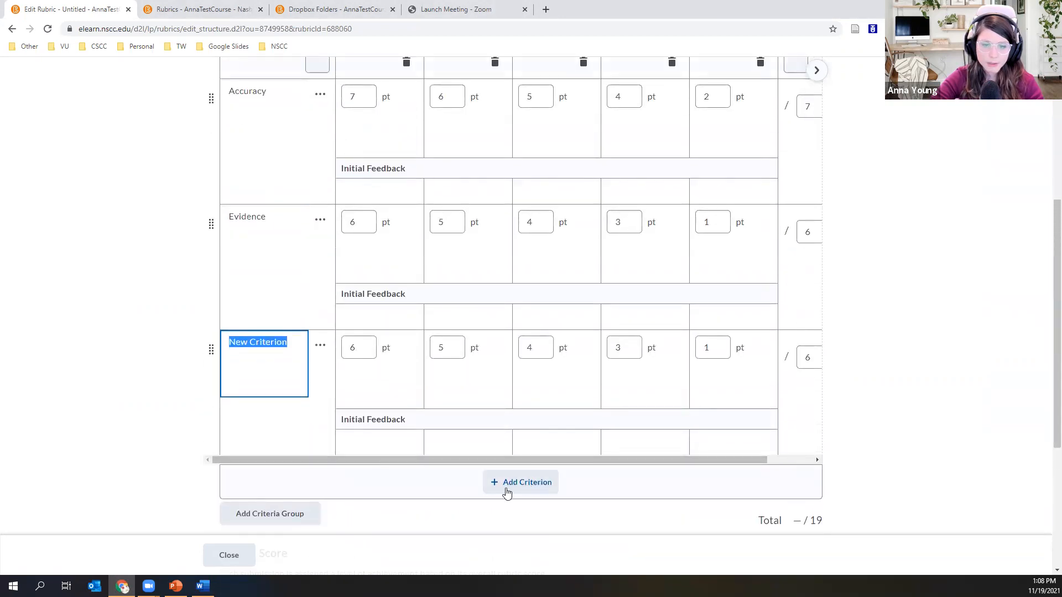
drag(290, 370, 223, 331)
text(Style)
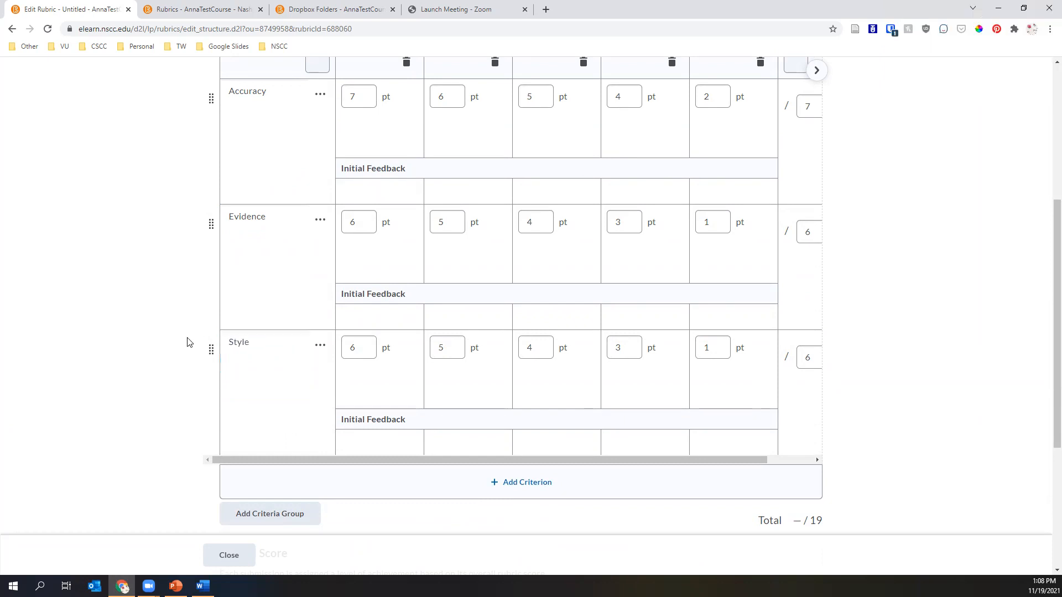
scroll(190, 372, up, 1)
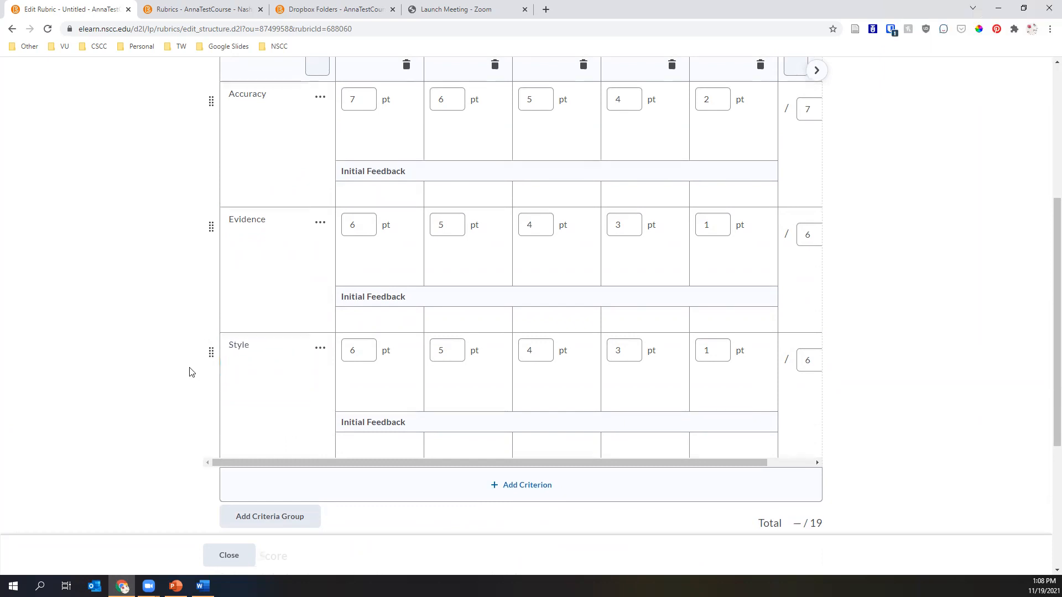
click(364, 455)
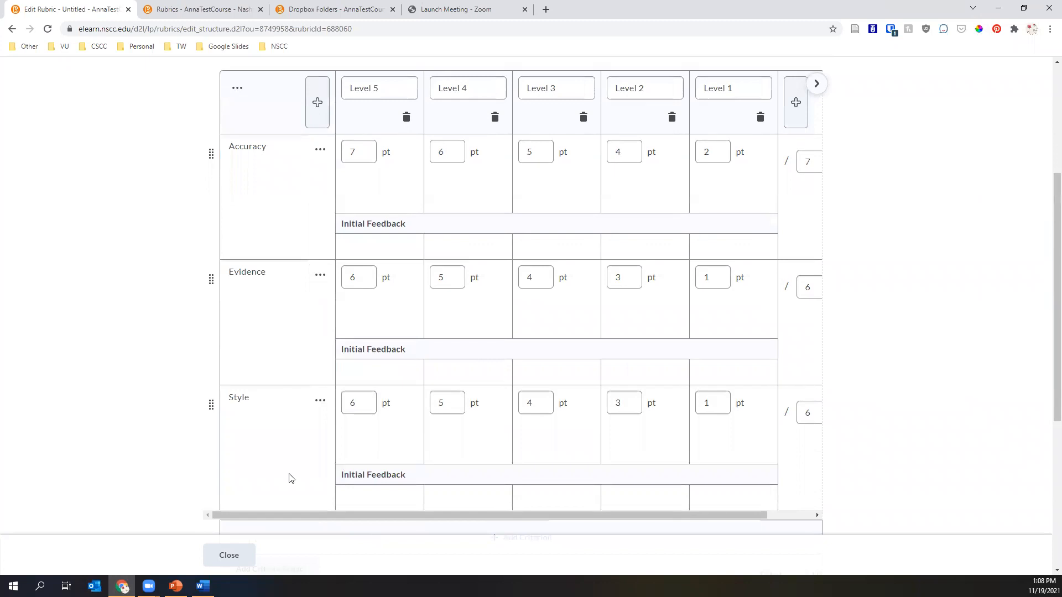
scroll(606, 372, up, 2)
scroll(598, 373, up, 1)
scroll(542, 374, down, 1)
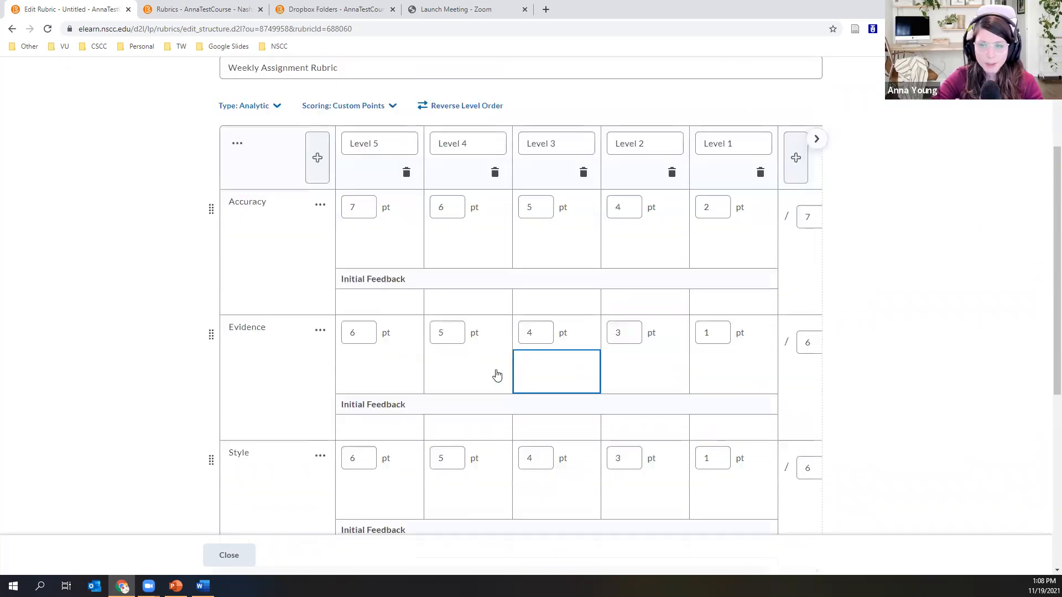
click(349, 458)
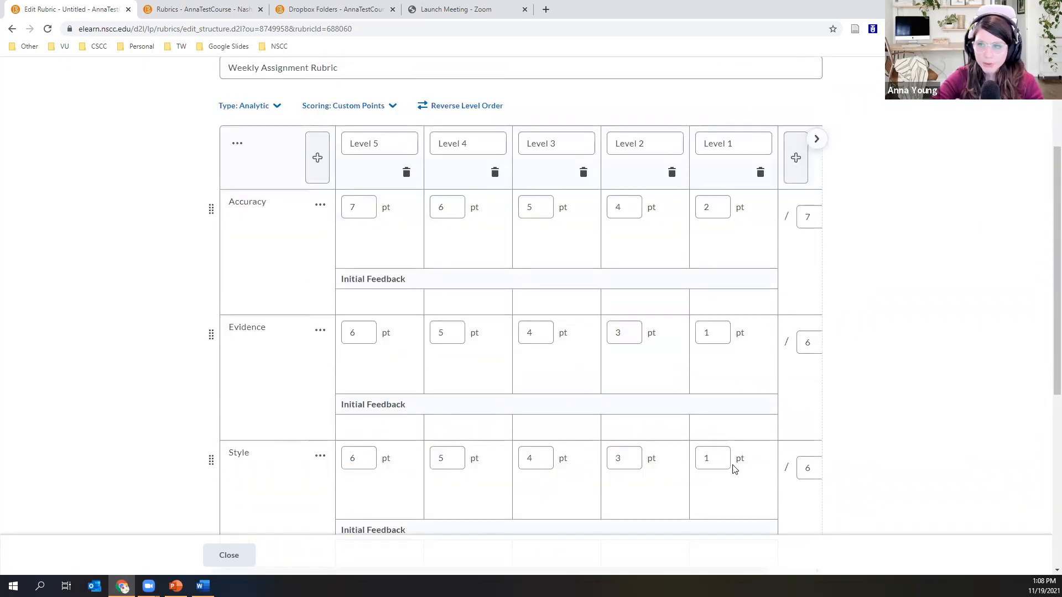
Reverse the order of the achievement levels and reverse it back so Level 5 comes first.
scroll(659, 483, up, 1)
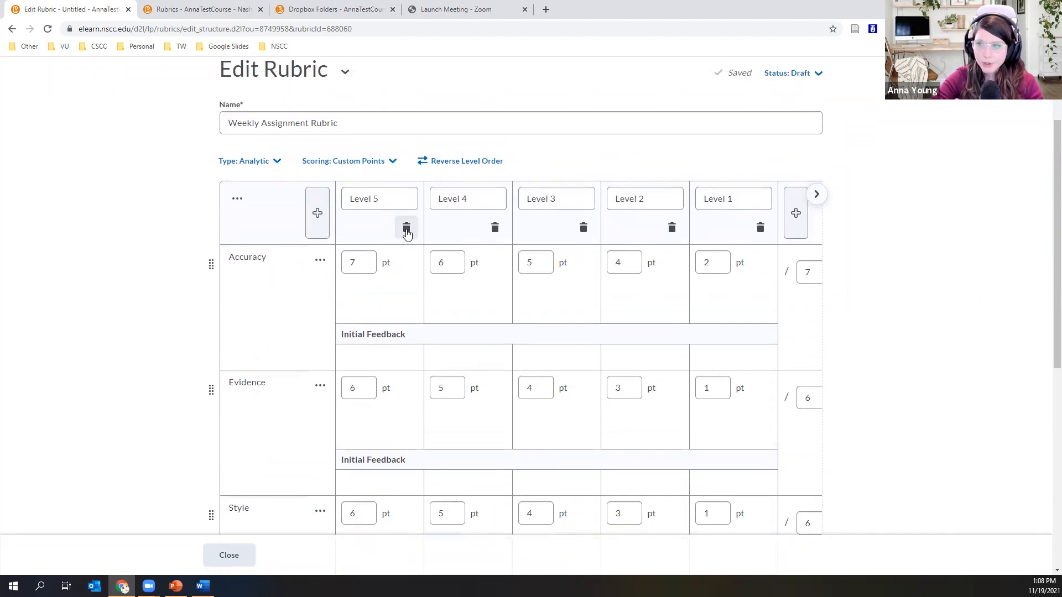
scroll(422, 255, up, 1)
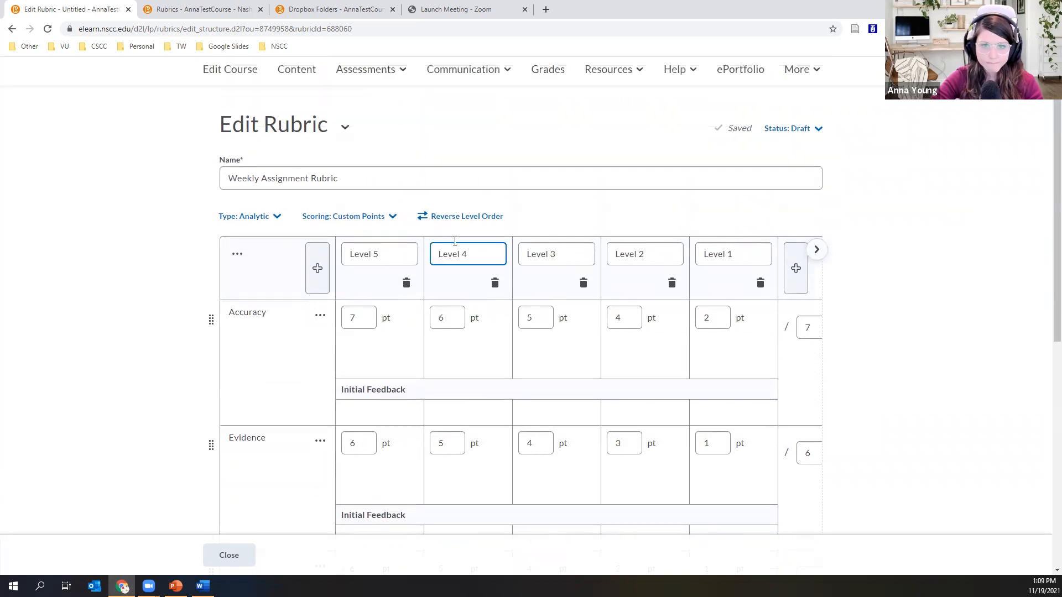
click(447, 220)
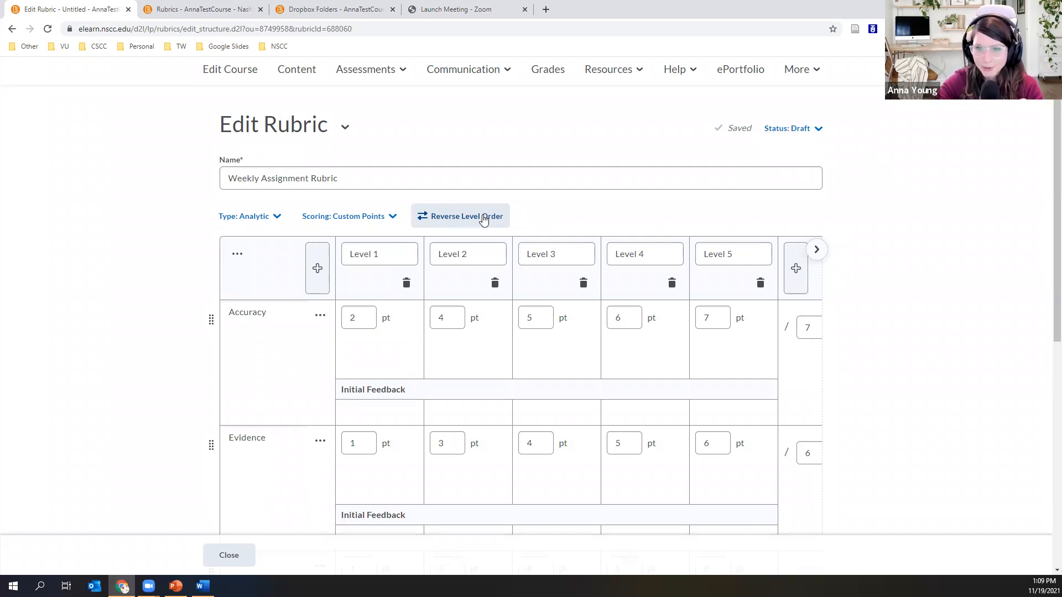
click(482, 220)
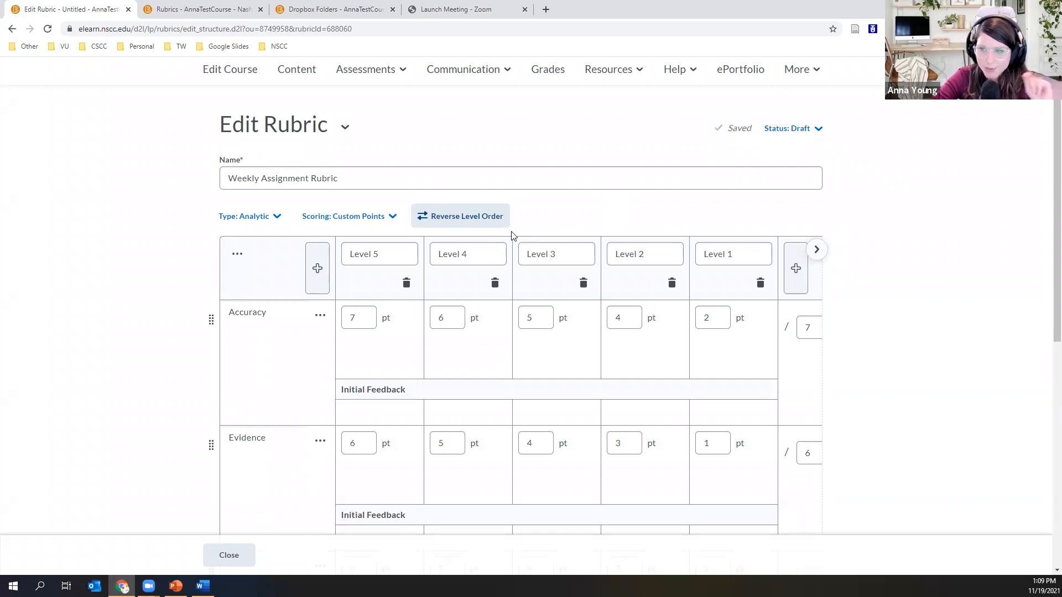
Paste the description starting "Responses each provide a clear, appropriate, and factually correct answer" into Accuracy's Level 5 cell with formatting removed.
scroll(498, 238, down, 1)
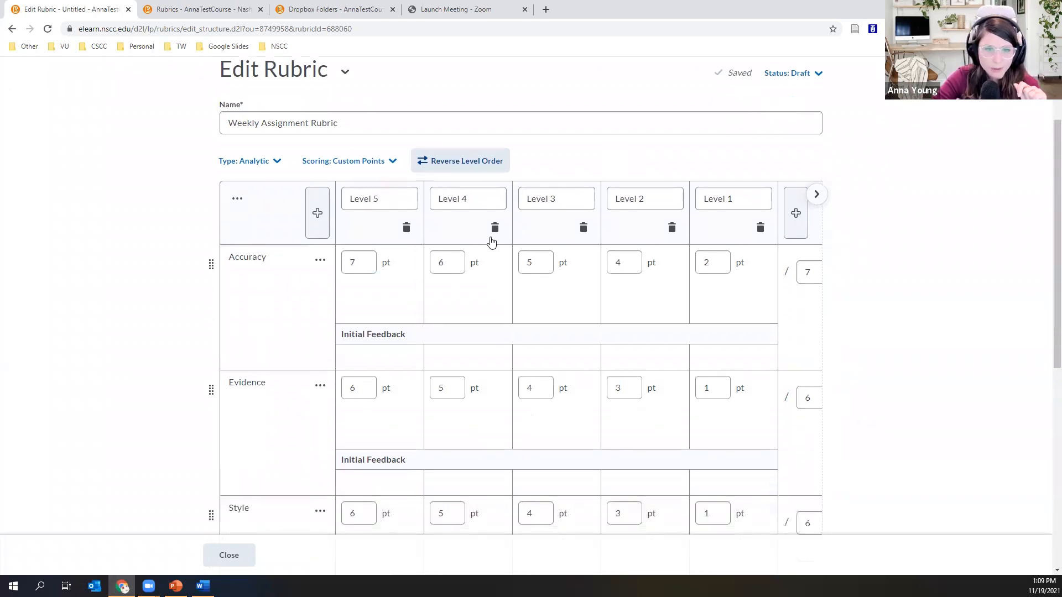
scroll(432, 260, down, 1)
click(416, 273)
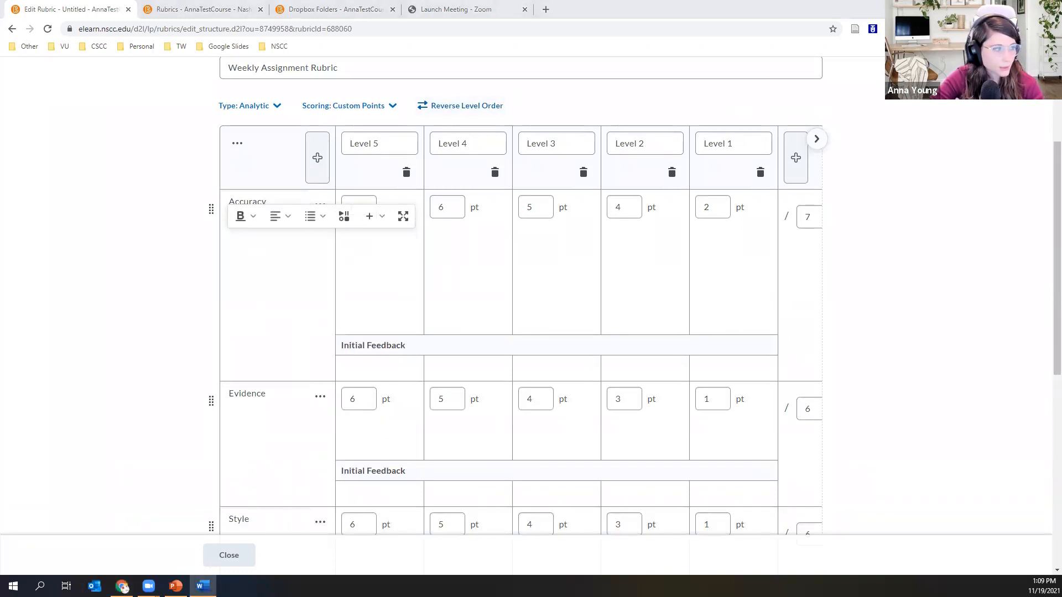
click(396, 294)
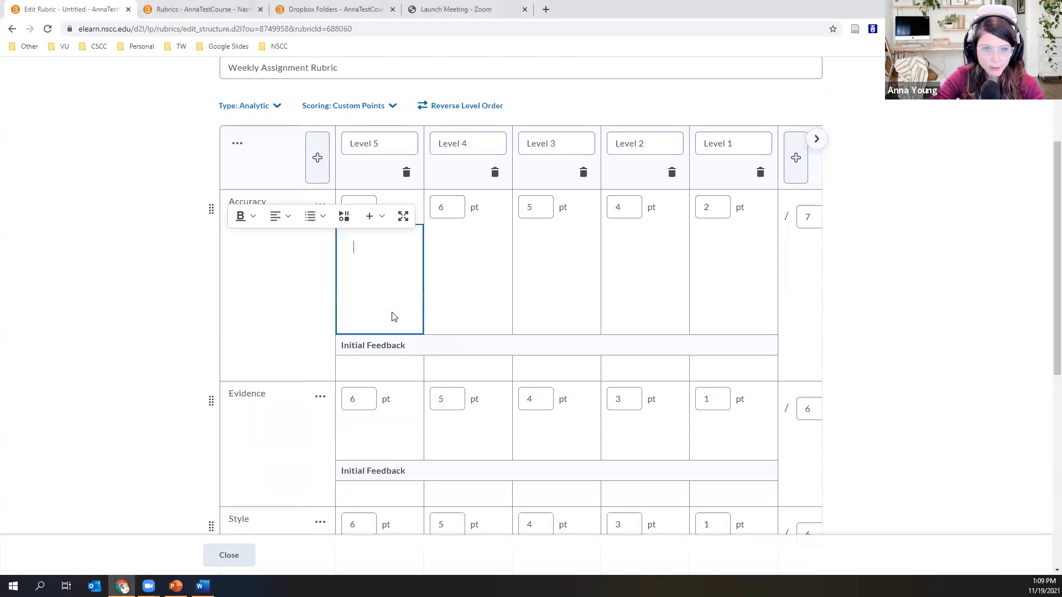
key(ctrl+v)
click(542, 345)
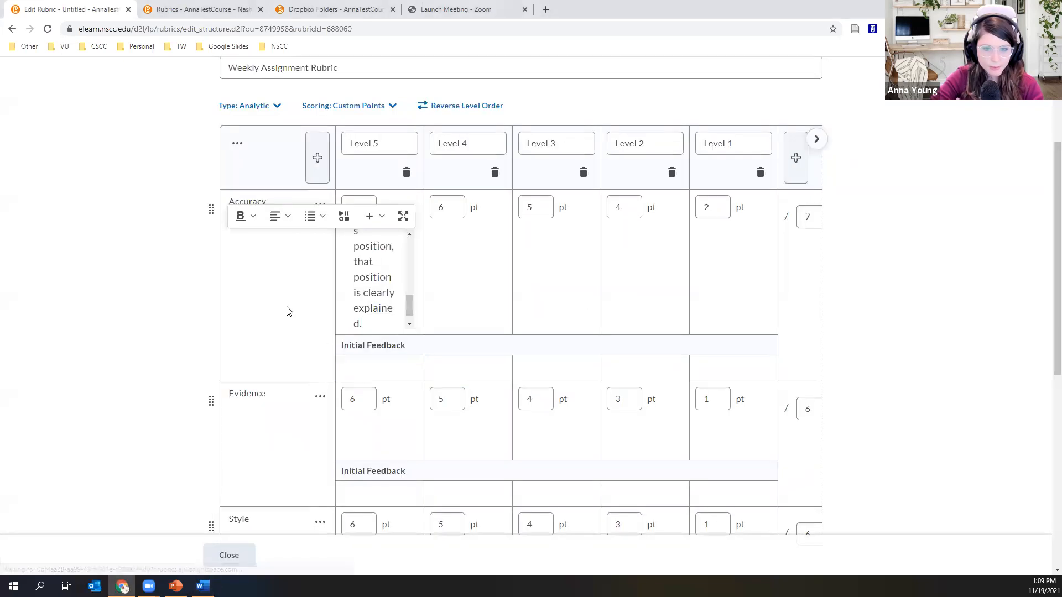
click(426, 283)
click(384, 285)
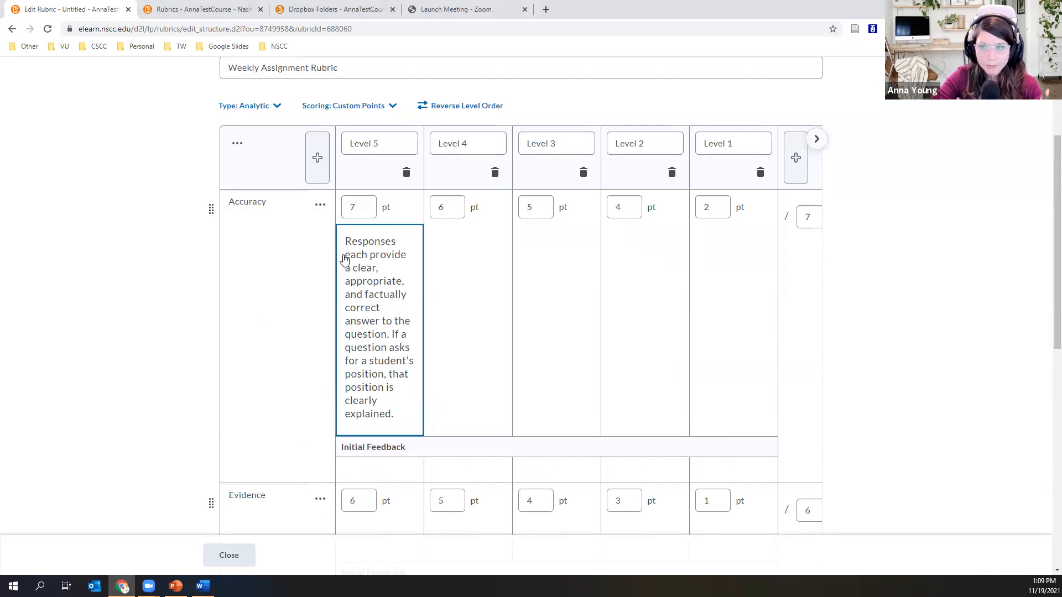
Rename Level 5 as Exemplary and Level 4 as Proficient.
drag(378, 143, 343, 143)
text(Exemplary)
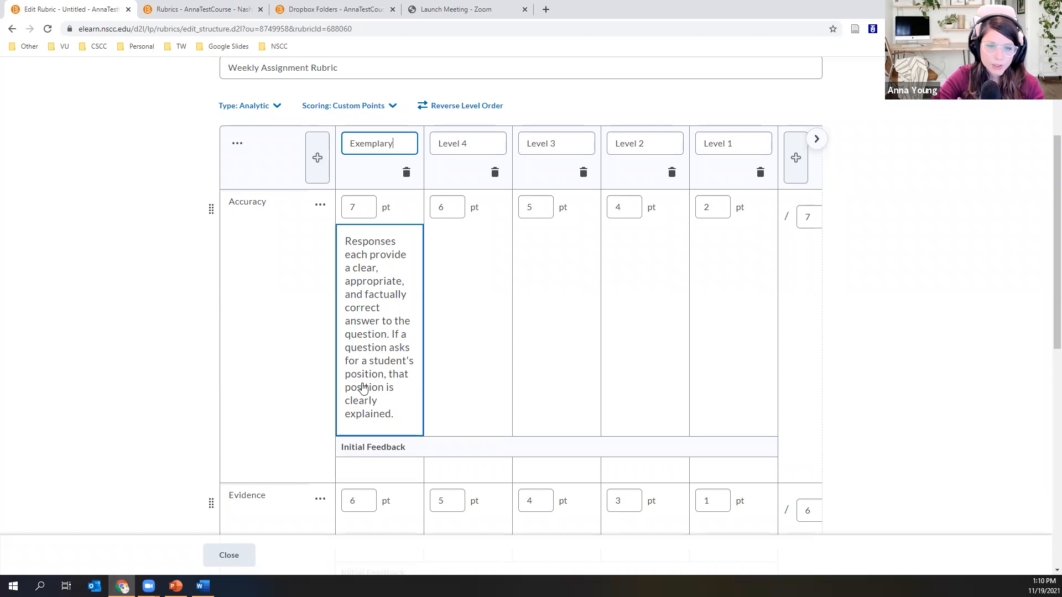
click(429, 432)
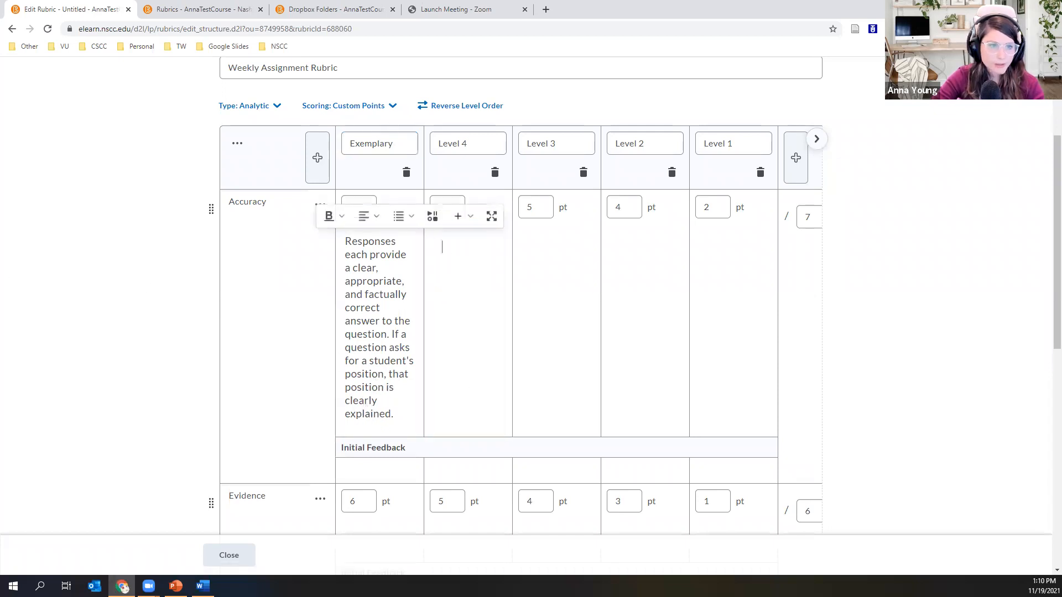
drag(468, 140, 426, 145)
text({)
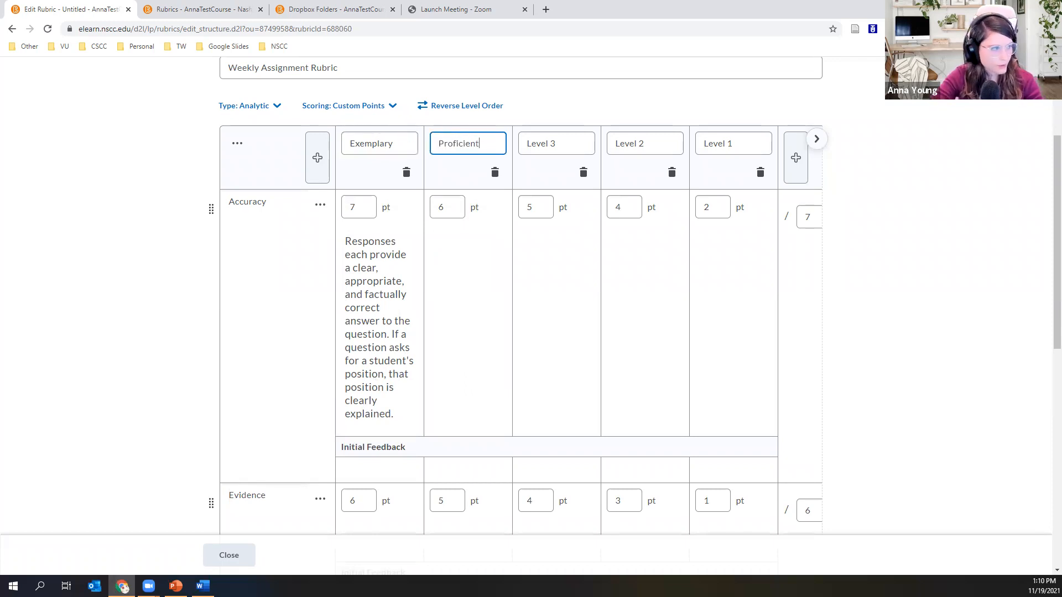
Copy the description about minor factual errors from Word and paste it into Accuracy's Proficient cell with formatting removed.
key(alt+Tab)
click(479, 273)
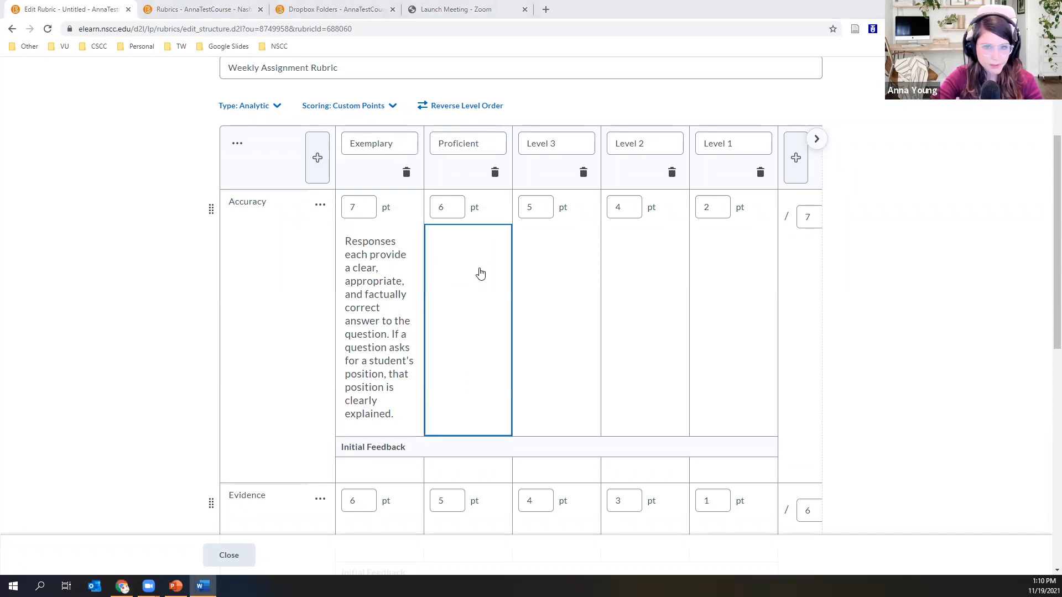
key(ctrl+v)
click(520, 341)
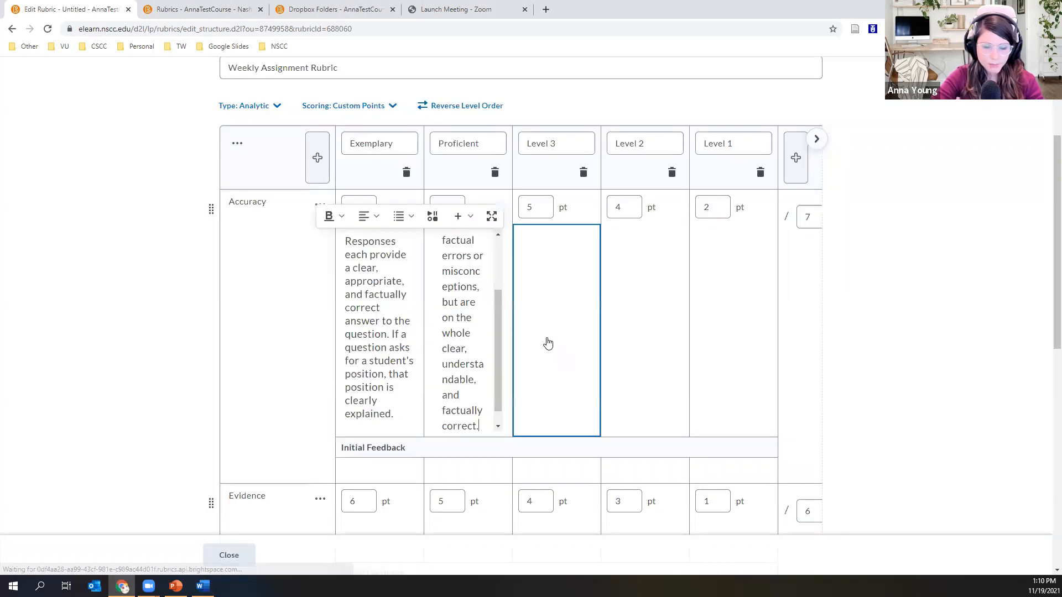
Rename Level 3 as Adequate and paste the Word description about major factual errors into its Accuracy cell with formatting removed.
click(547, 301)
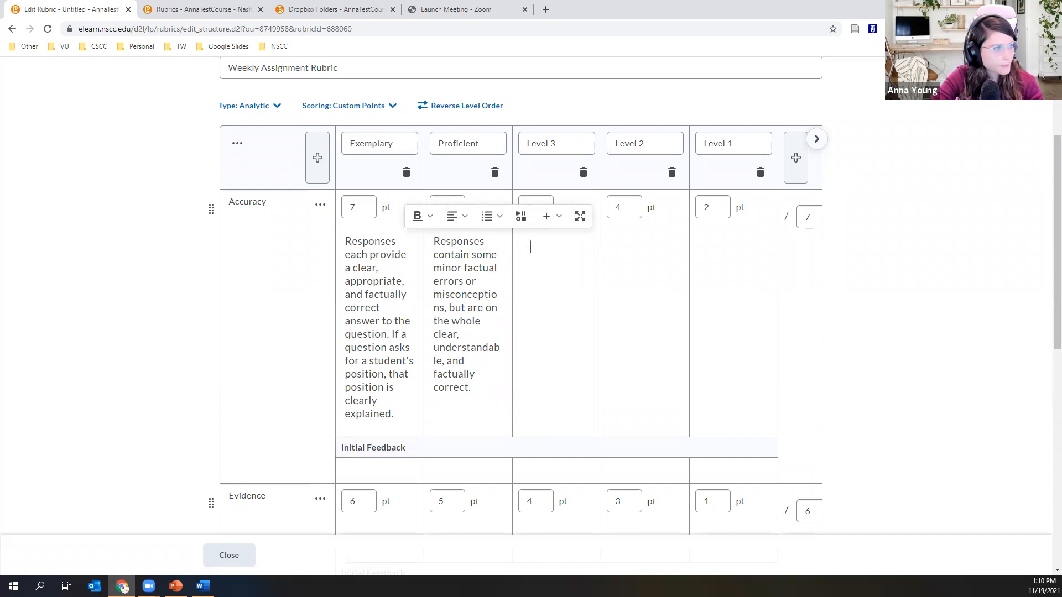
key(alt+Tab)
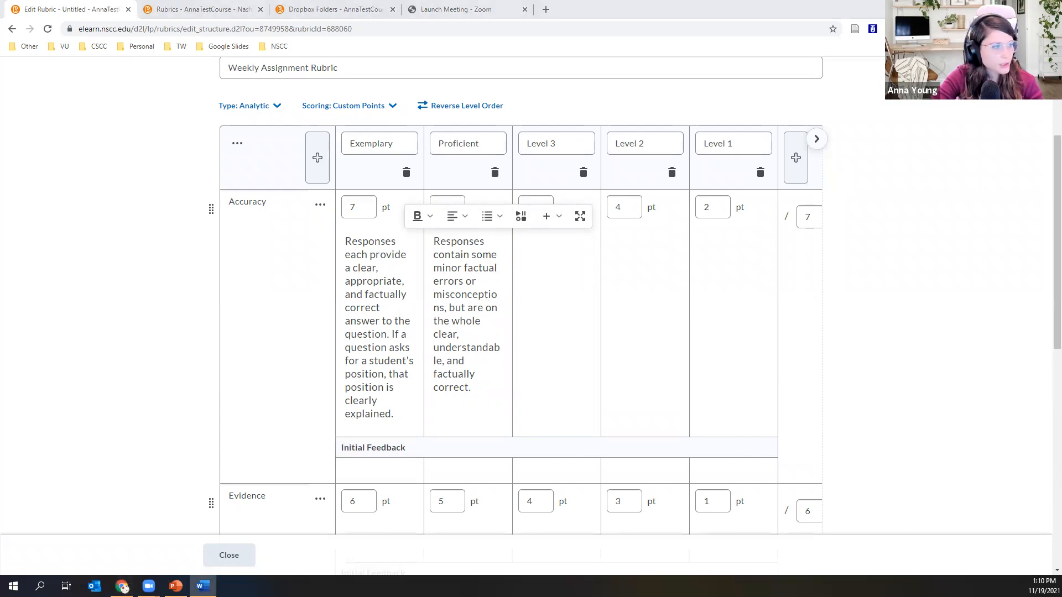
click(534, 140)
text(A)
click(562, 292)
key(ctrl+v)
click(531, 340)
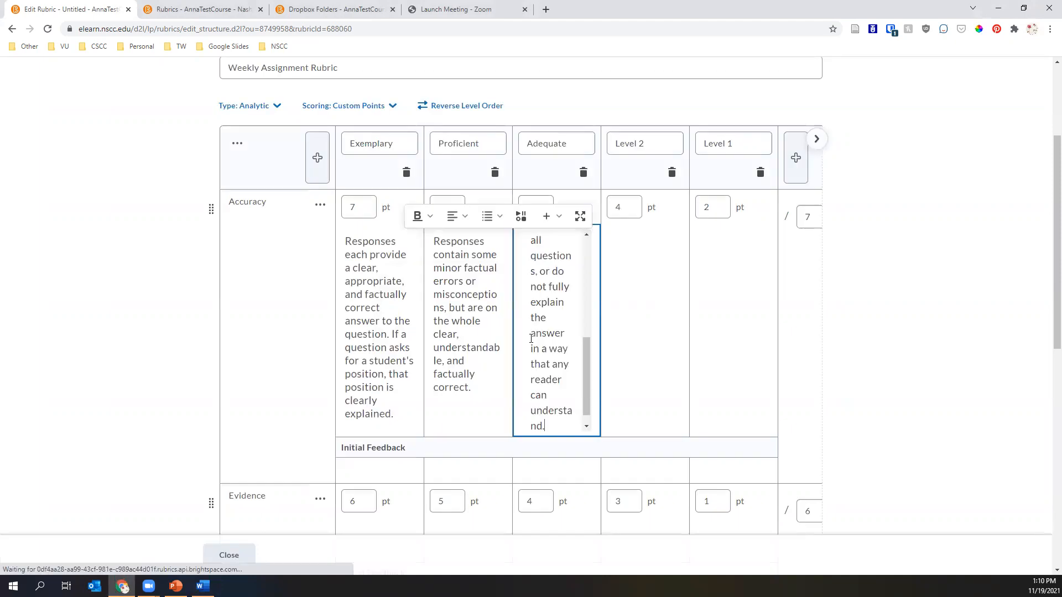
scroll(542, 326, up, 5)
key(Tab)
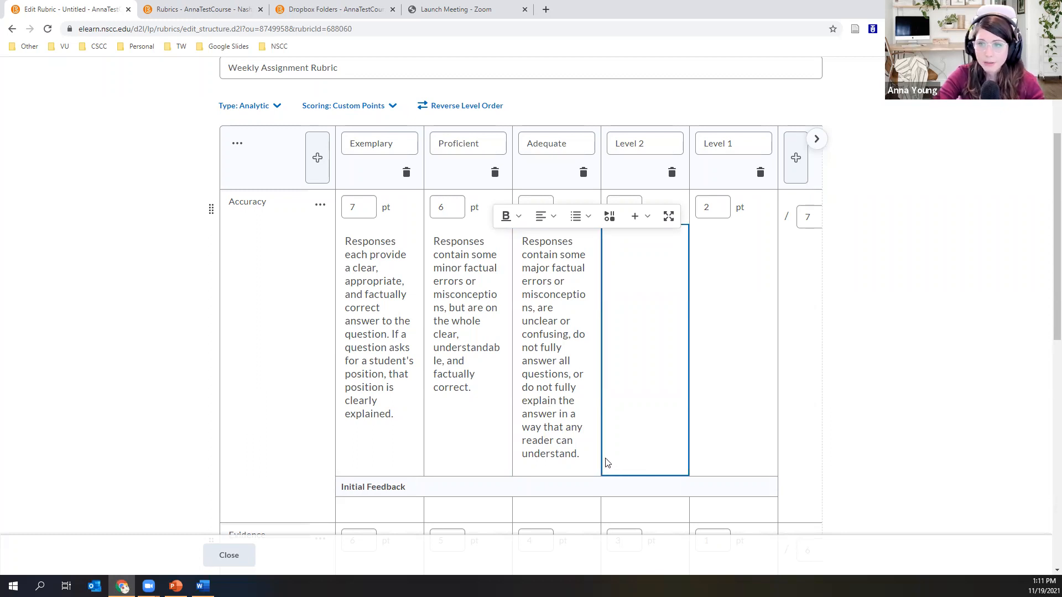
Delete the Level 1 achievement level from the rubric.
triple_click(636, 144)
key(BackSpace)
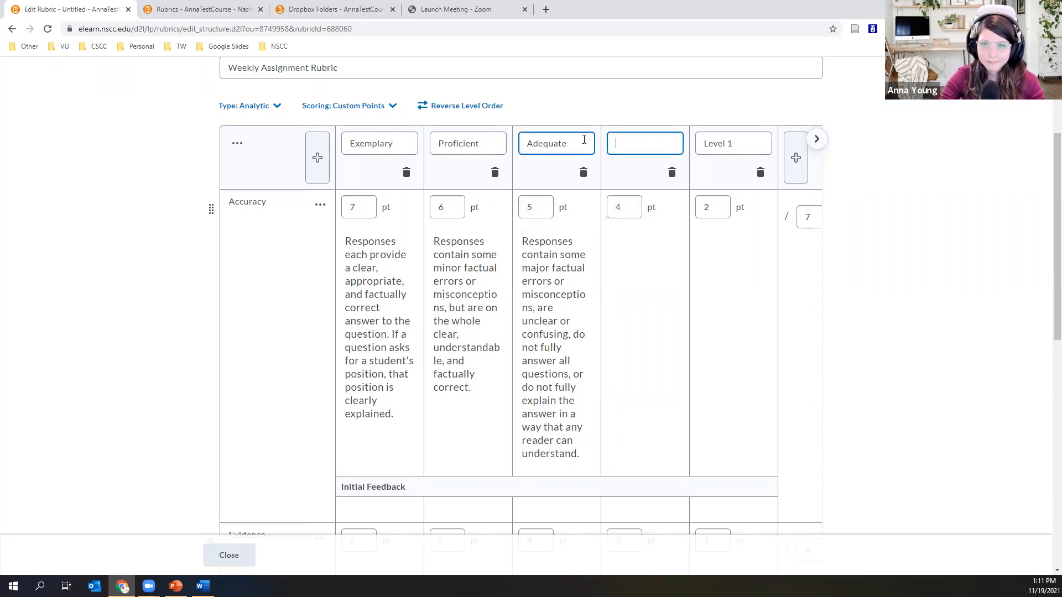
click(761, 172)
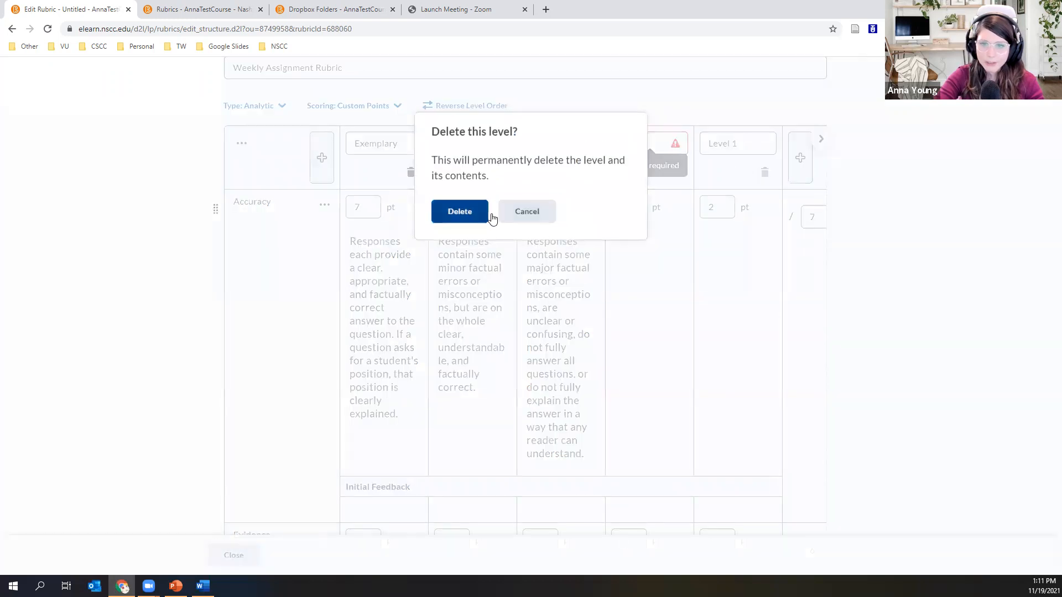
click(490, 216)
Rename Level 2 as Needs Improvement.
triple_click(671, 143)
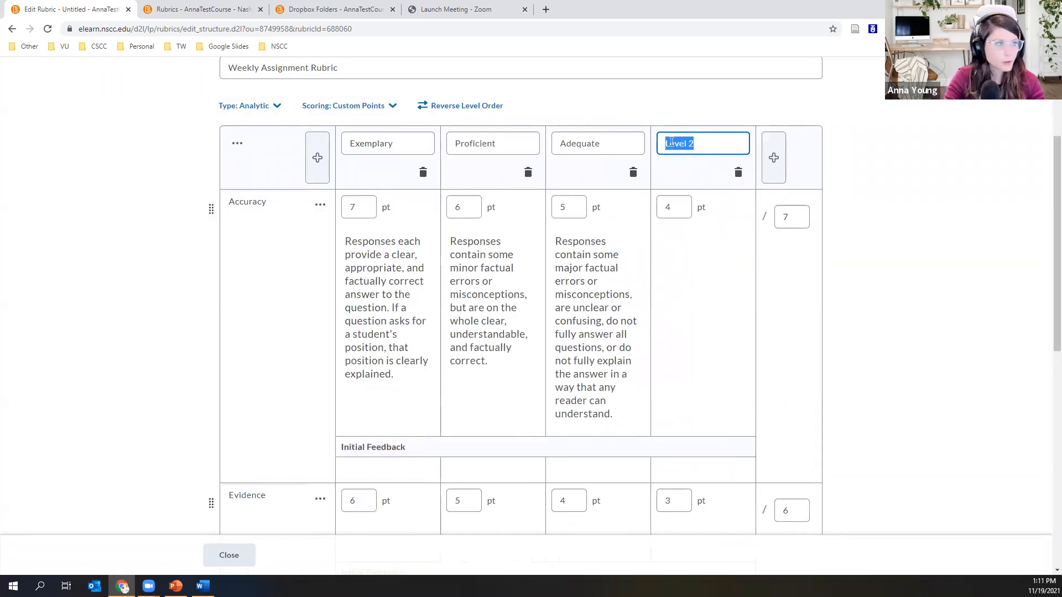
text(Needs I)
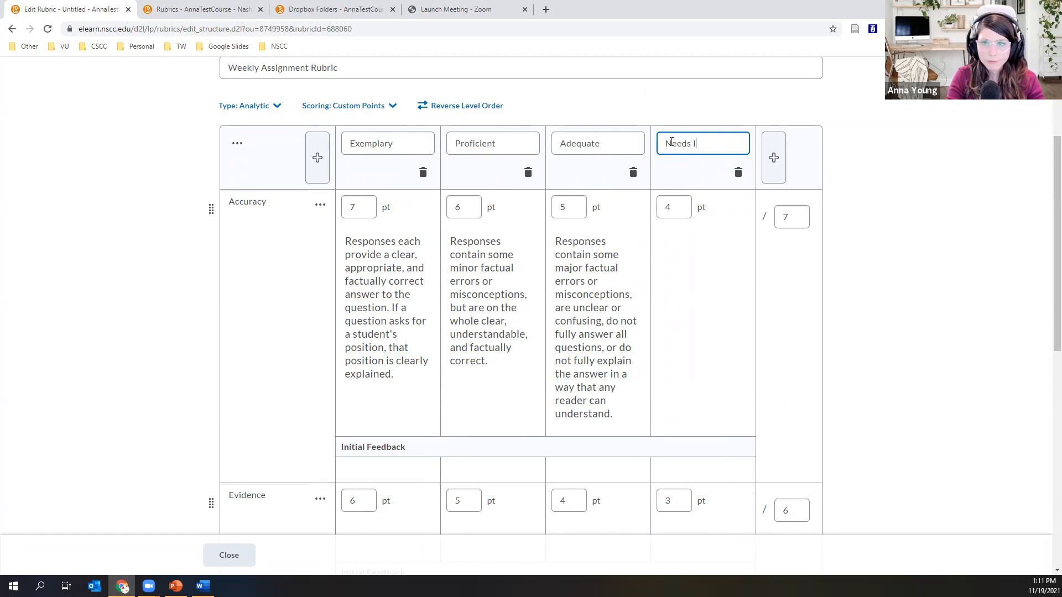
text(mprovement)
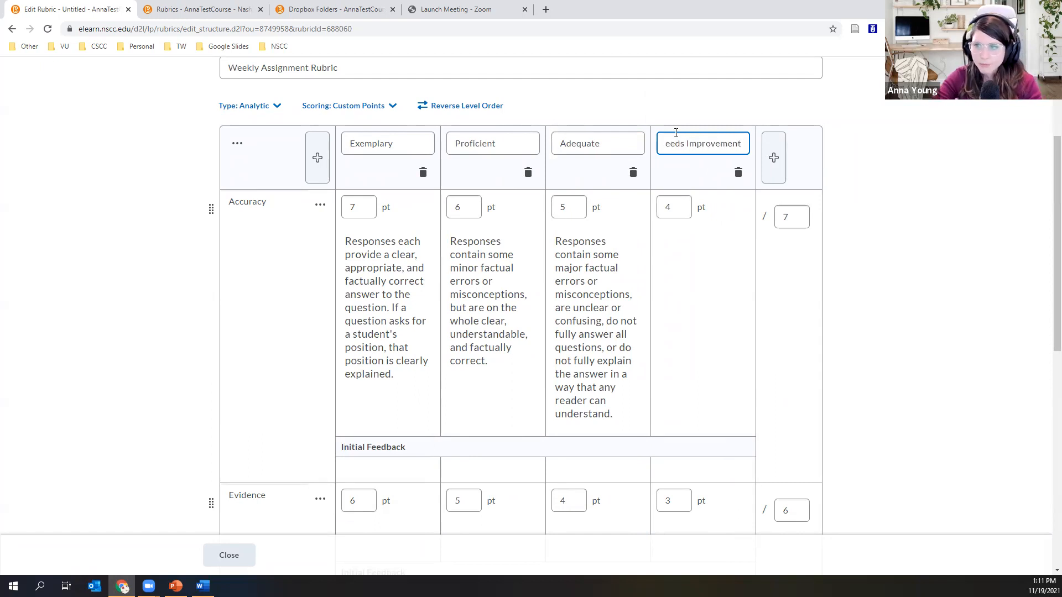
click(714, 102)
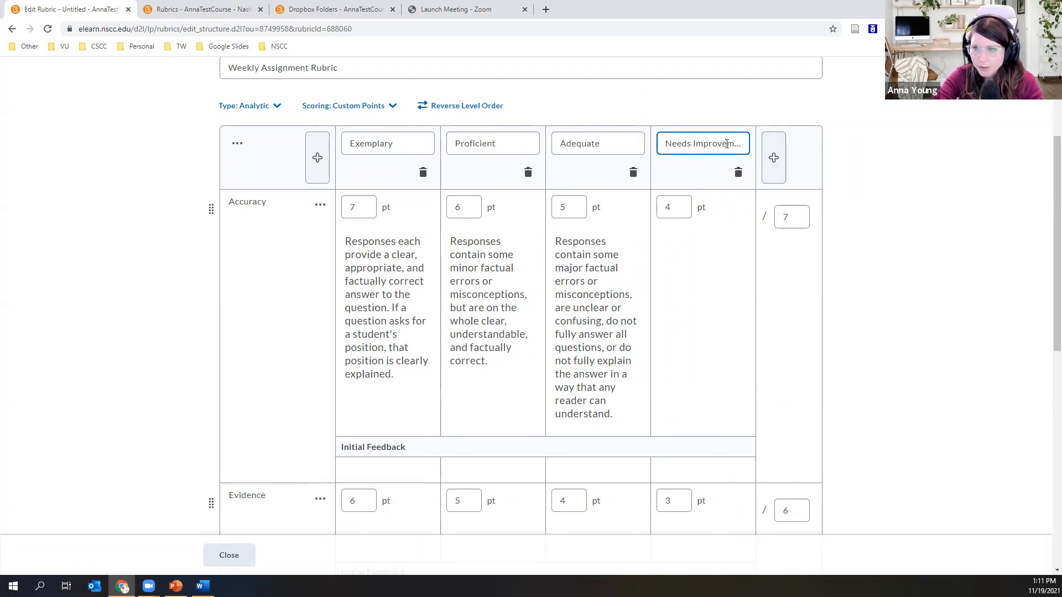
Paste "Questions are not fully answered or are answered incorrectly." into Accuracy's Needs Improvement cell, keeping the formatting.
click(683, 291)
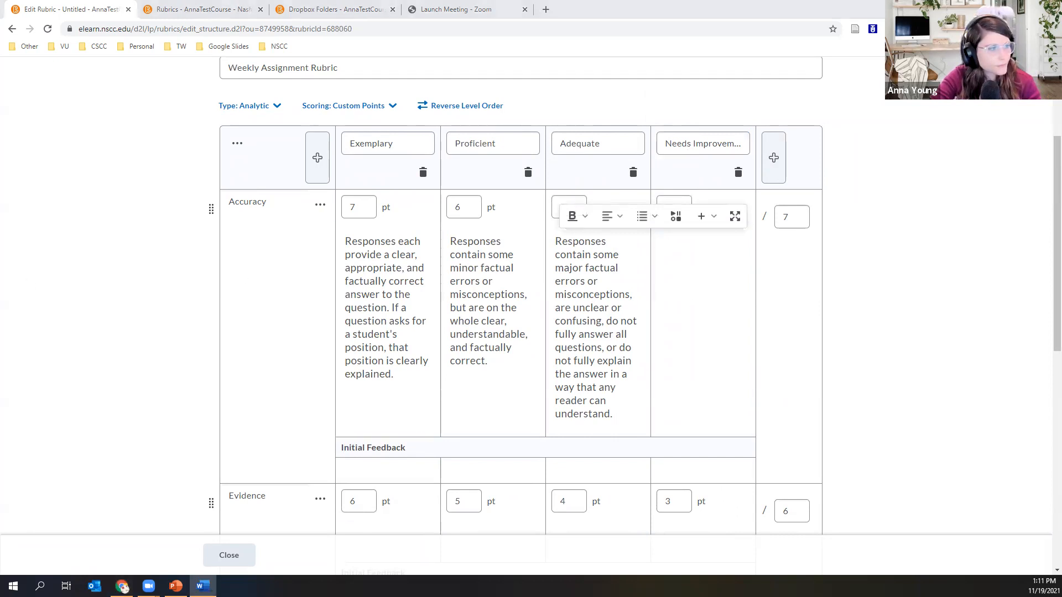
key(ctrl+v)
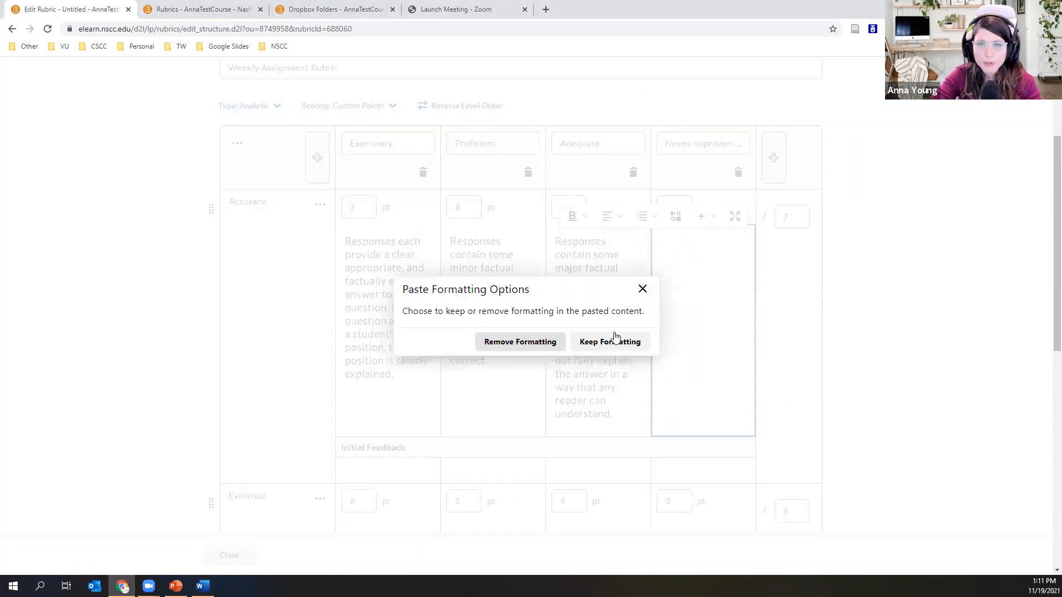
click(617, 342)
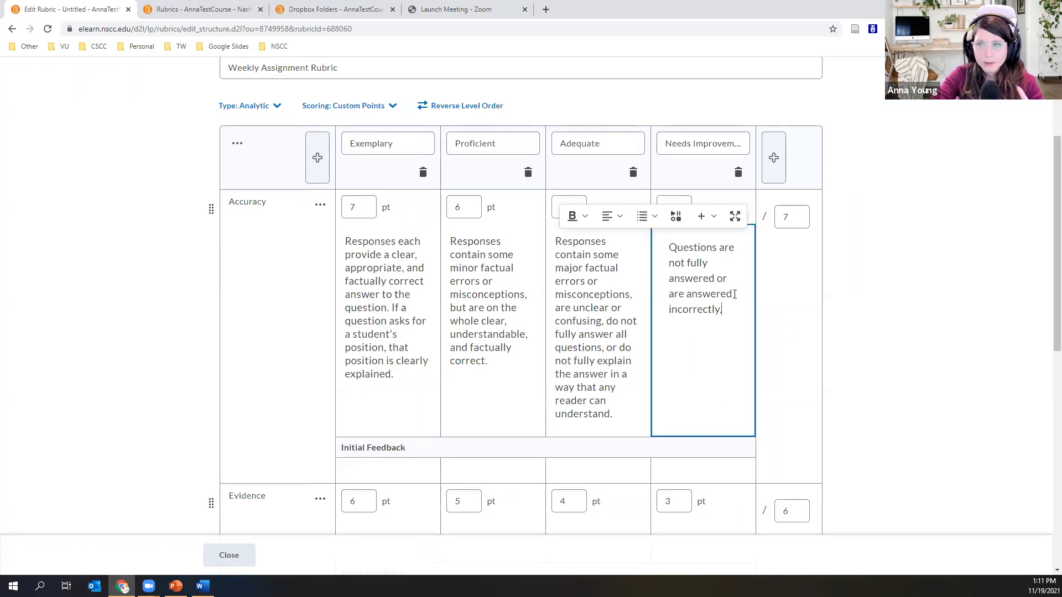
Paste the description starting "Responses answer all parts of the question" into Style's Exemplary cell with formatting removed.
scroll(657, 346, down, 6)
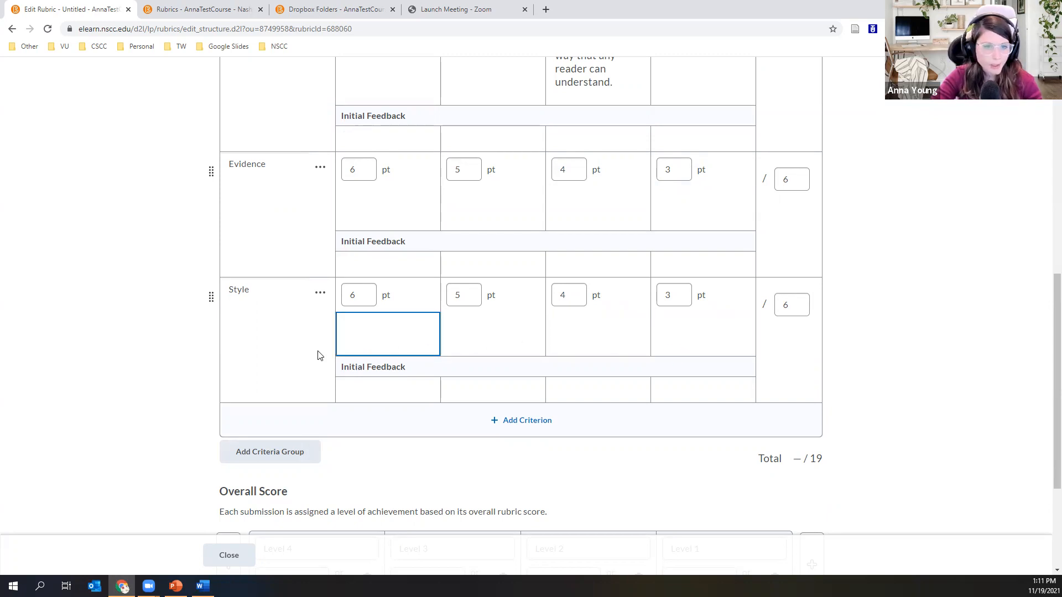
click(356, 339)
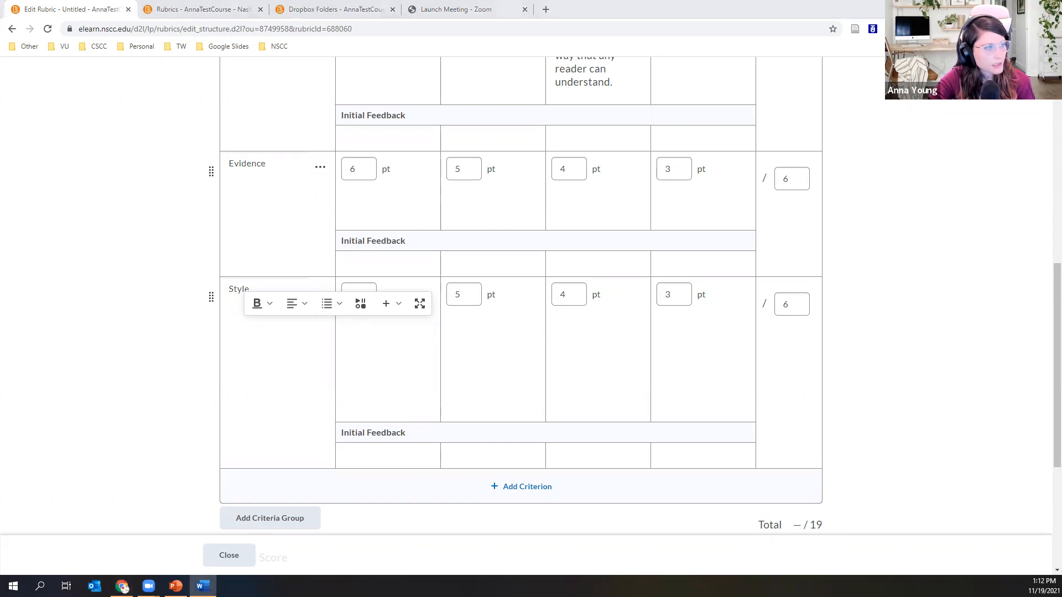
click(340, 347)
key(ctrl+v)
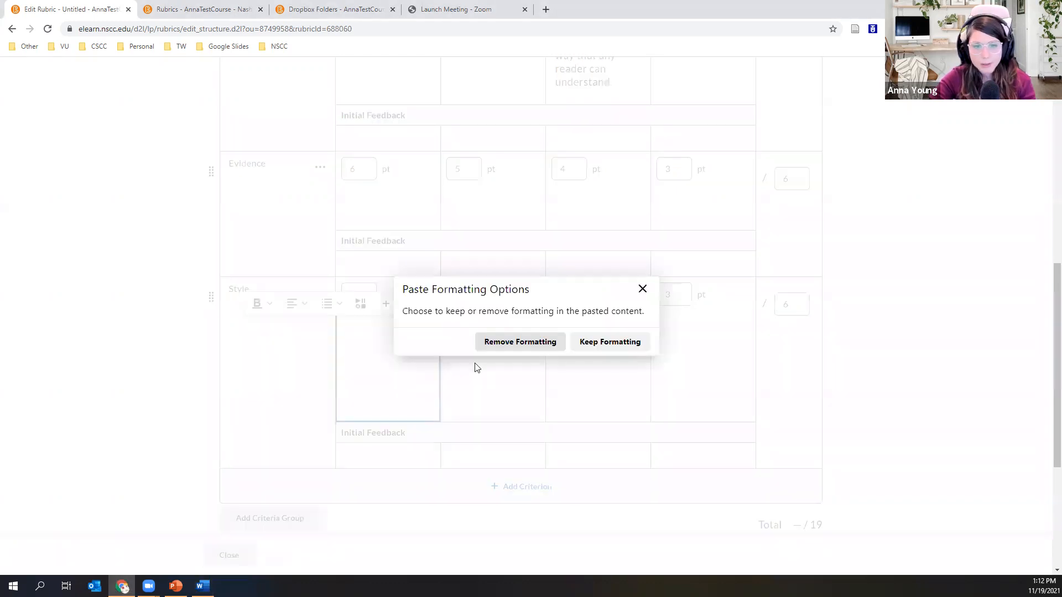
click(520, 342)
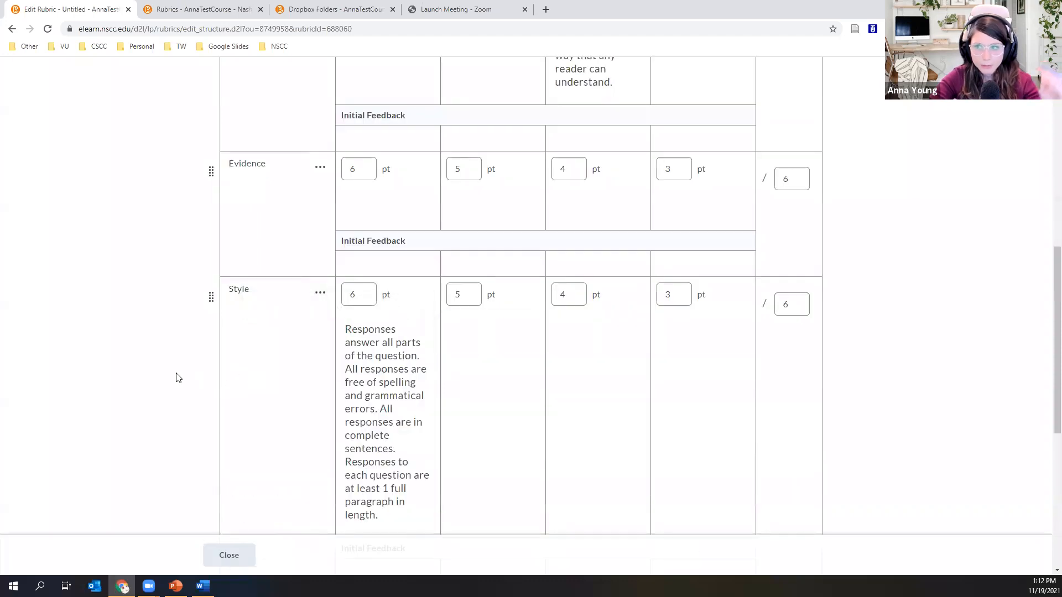
scroll(173, 376, down, 1)
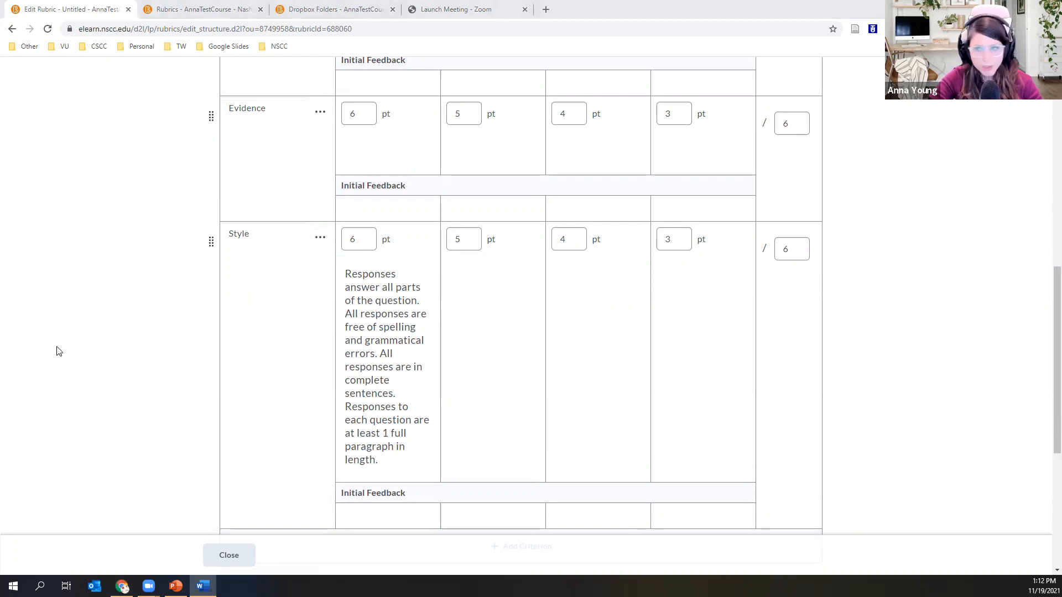
Paste "Missing 1 required criteria from the "exemplary" category" into Style's Proficient cell with formatting removed.
click(507, 349)
key(ctrl+v)
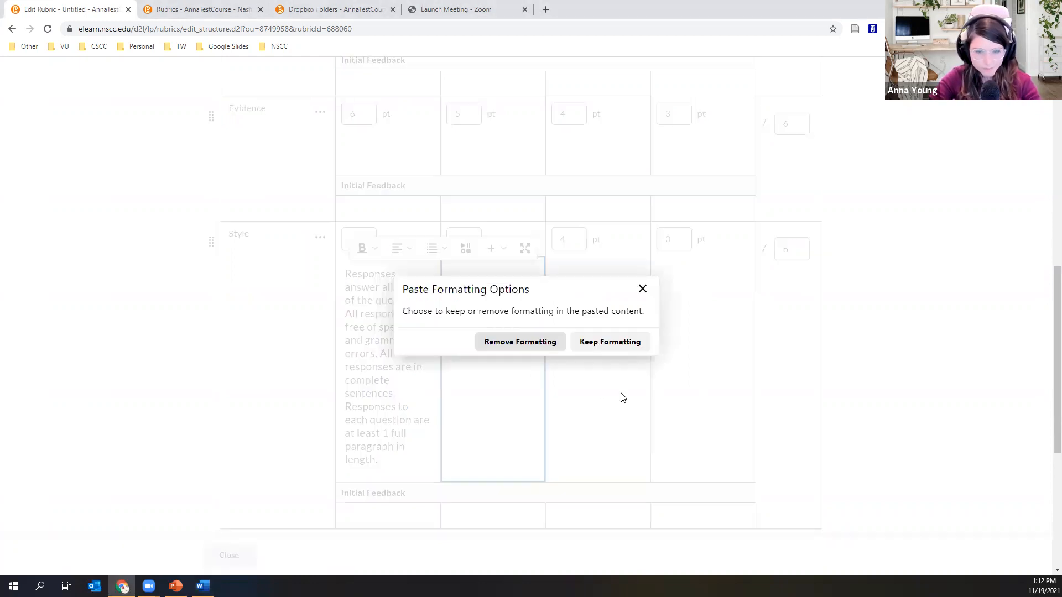
click(552, 342)
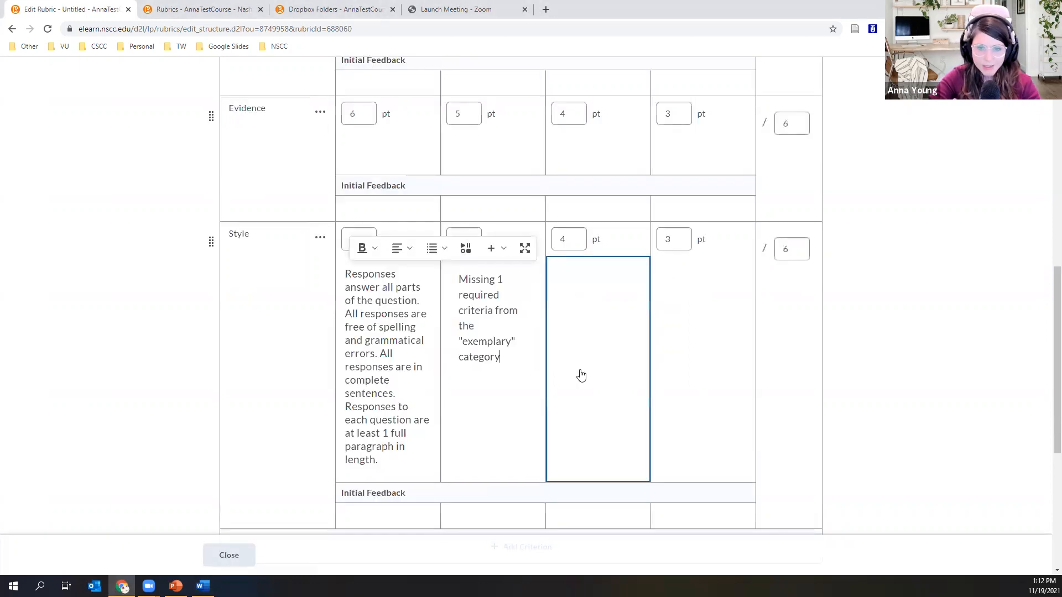
click(86, 382)
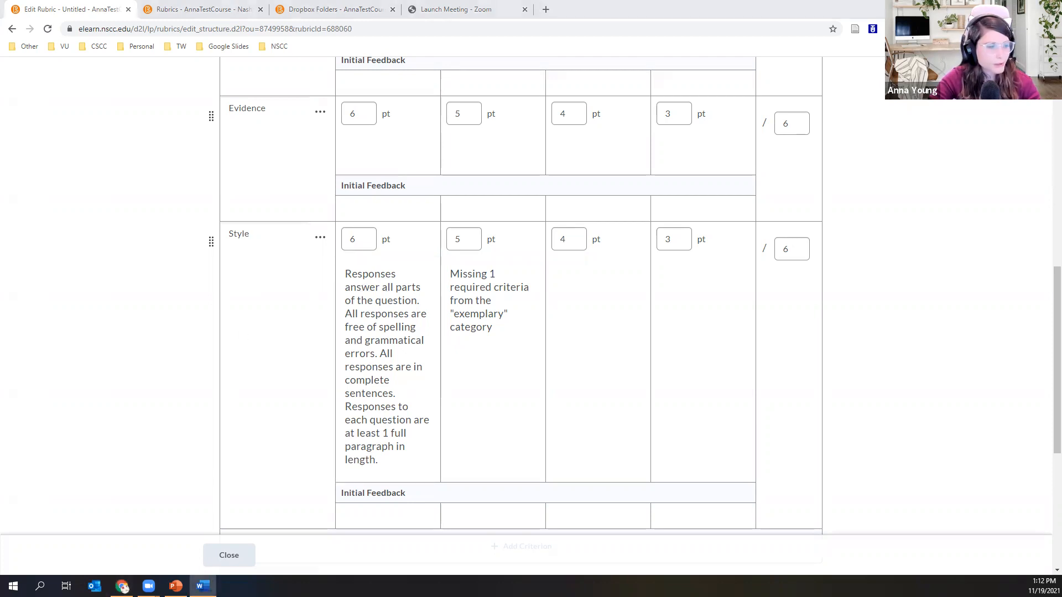
Paste "Missing more than 1 required criteria from the "exemplary" category" into Style's Adequate cell with formatting removed.
click(628, 418)
key(ctrl+v)
click(510, 349)
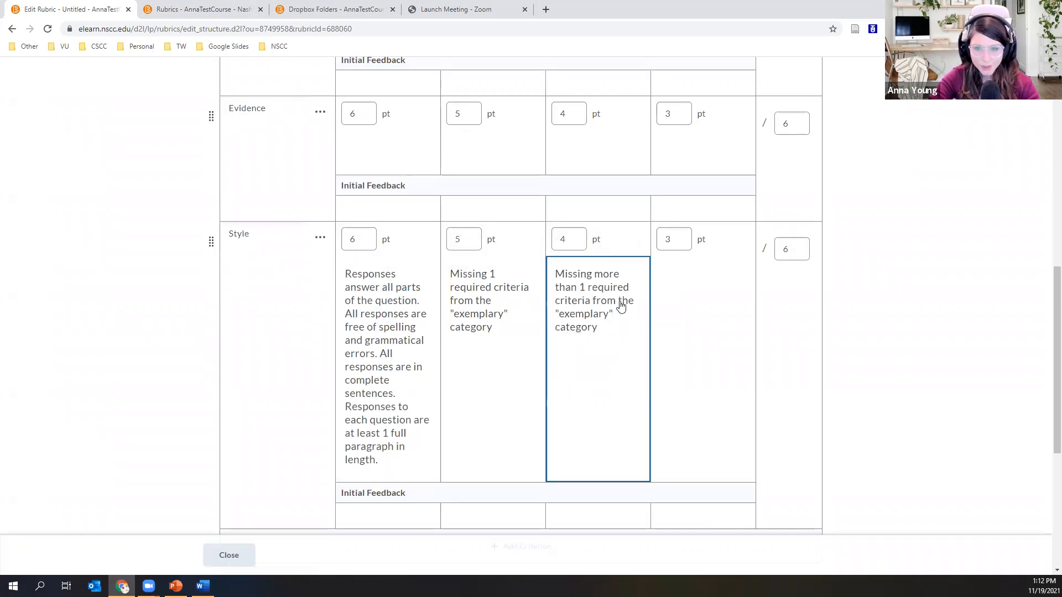
Paste "Missing all required criteria from the "exemplary" category" into Style's Needs Improvement cell with formatting removed.
click(123, 587)
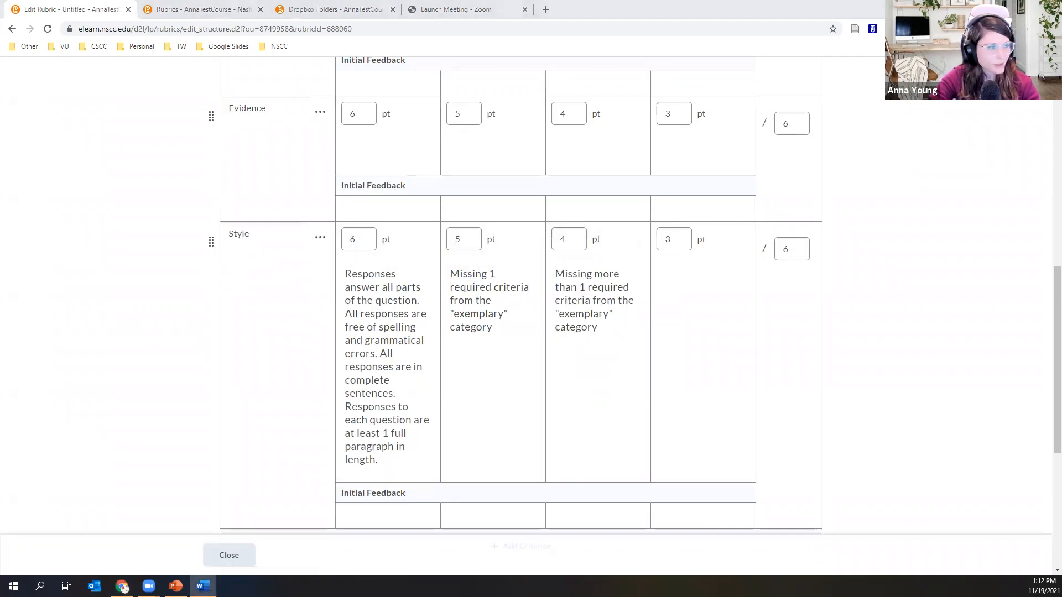
click(713, 289)
key(ctrl+v)
click(520, 342)
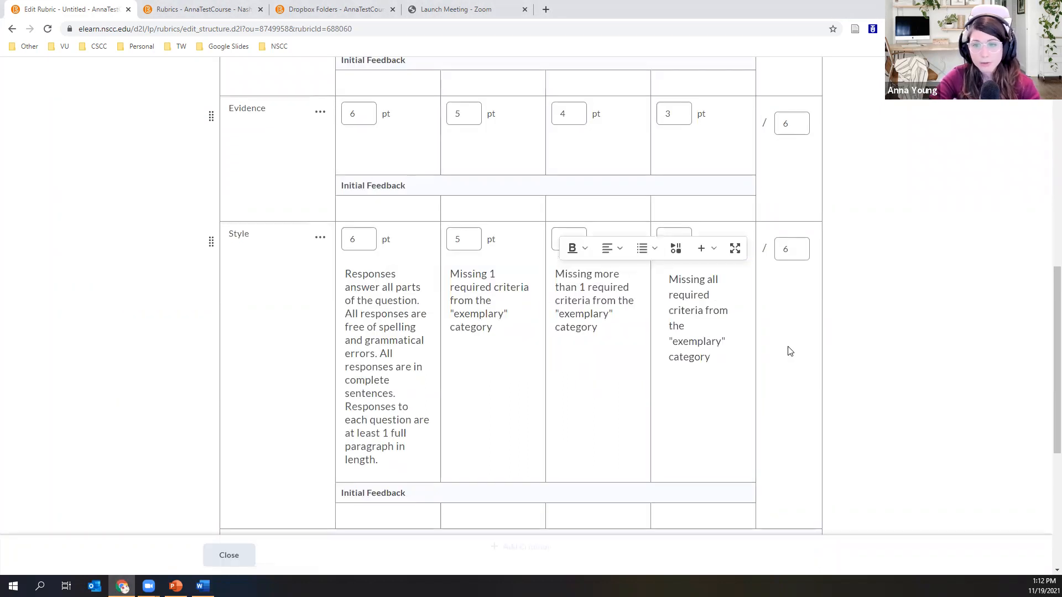
click(866, 323)
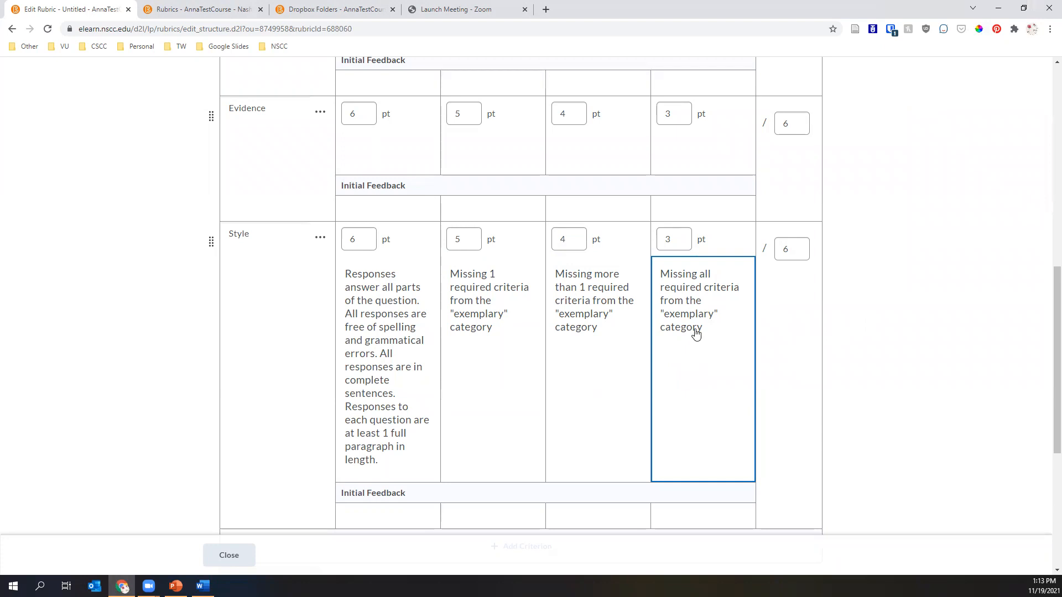
View the Initial Feedback editor for Style's Exemplary level and leave it empty.
scroll(696, 333, down, 2)
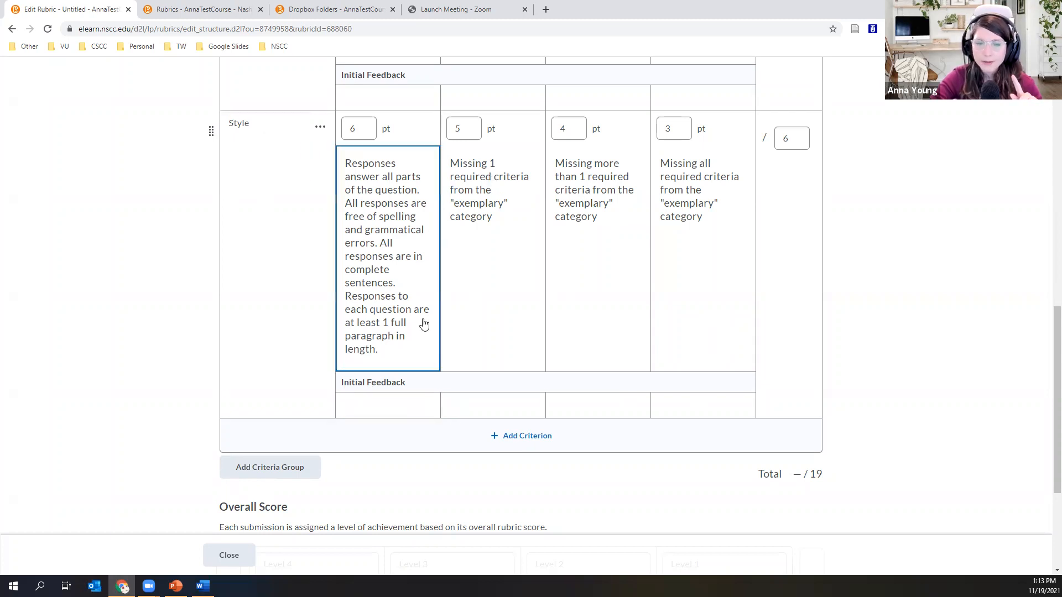
click(375, 408)
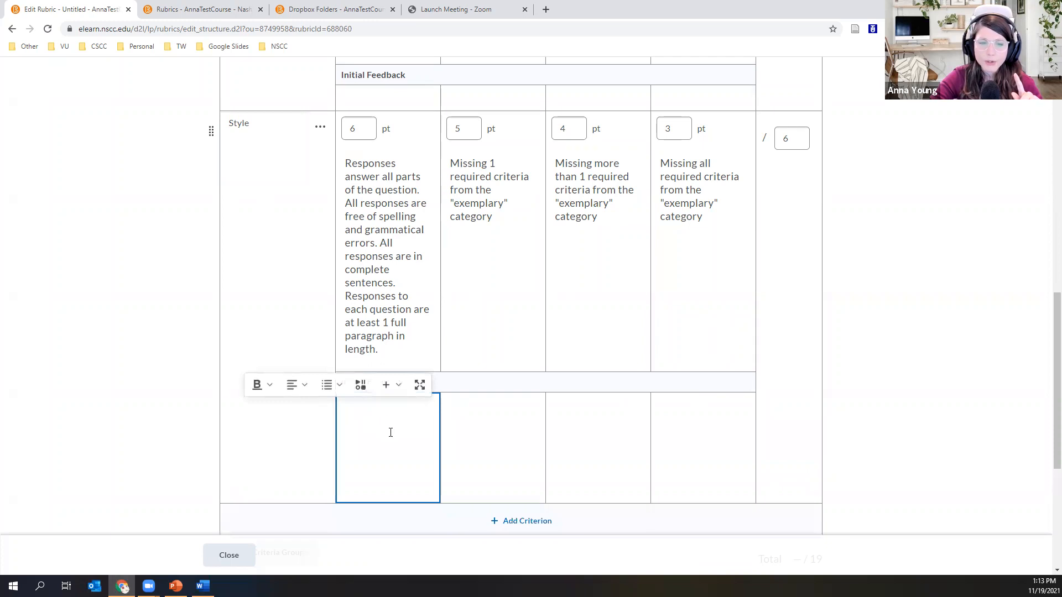
click(390, 411)
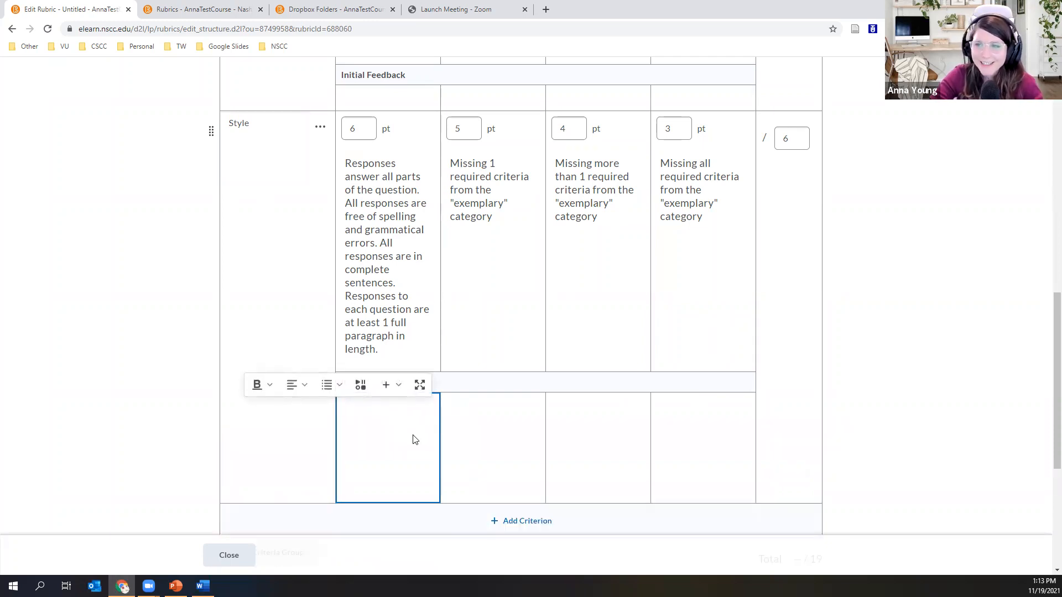
click(857, 298)
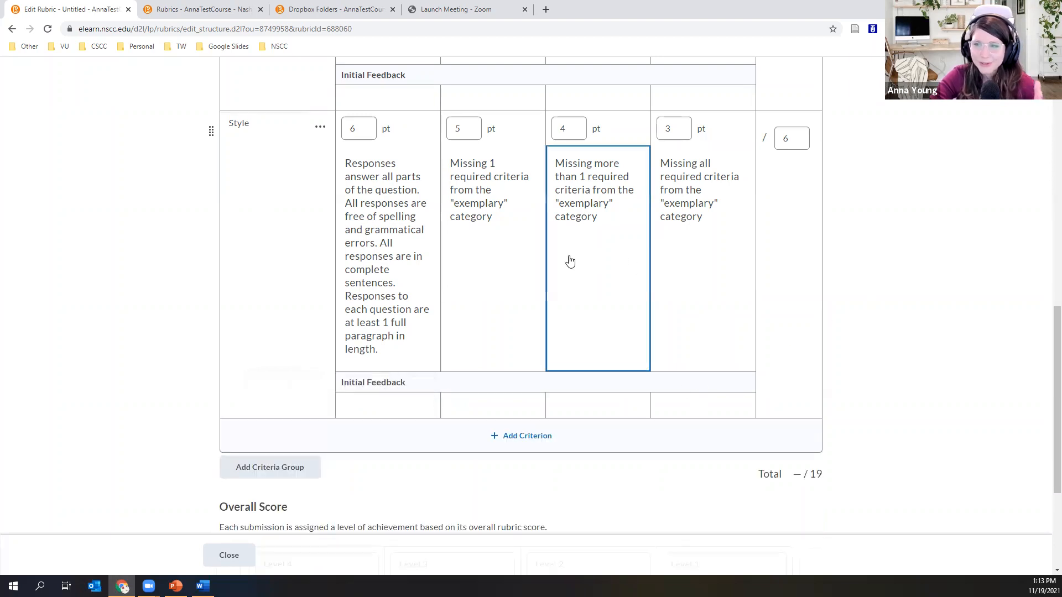
Look over the Weekly Assignment Rubric and close it to return to the course's rubrics list.
scroll(431, 352, down, 2)
scroll(423, 371, up, 5)
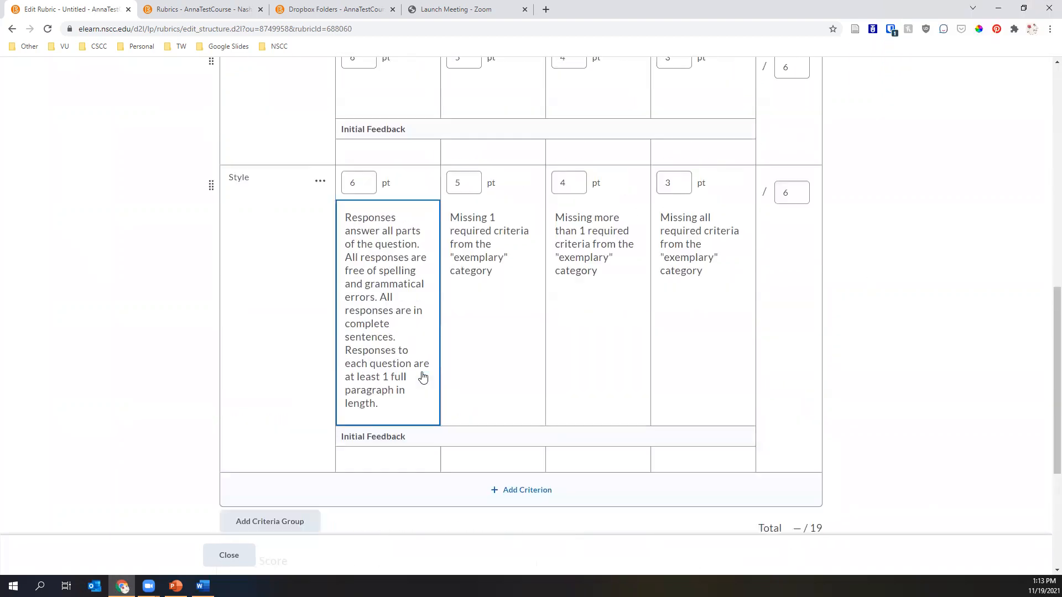
scroll(422, 382, up, 9)
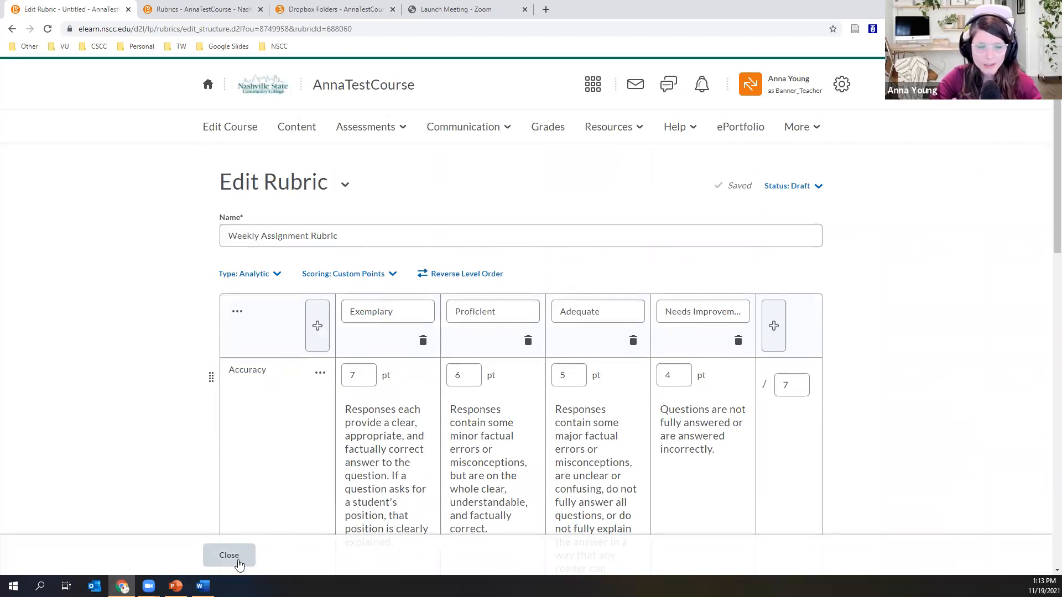
click(235, 562)
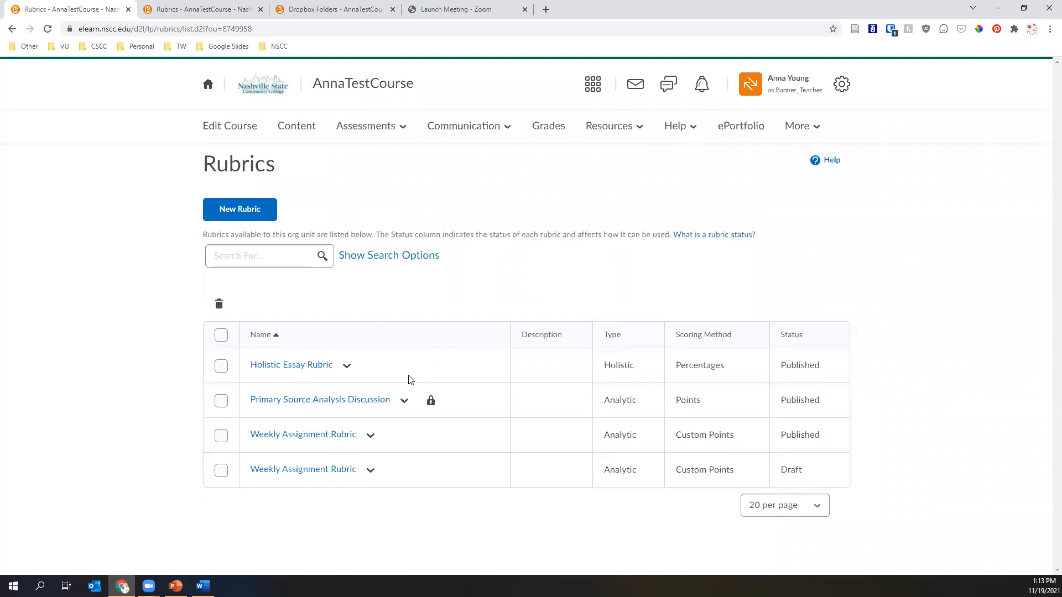
Open the Week 1 Assignment Questions folder from the Assignment Dropbox and edit its properties.
click(372, 129)
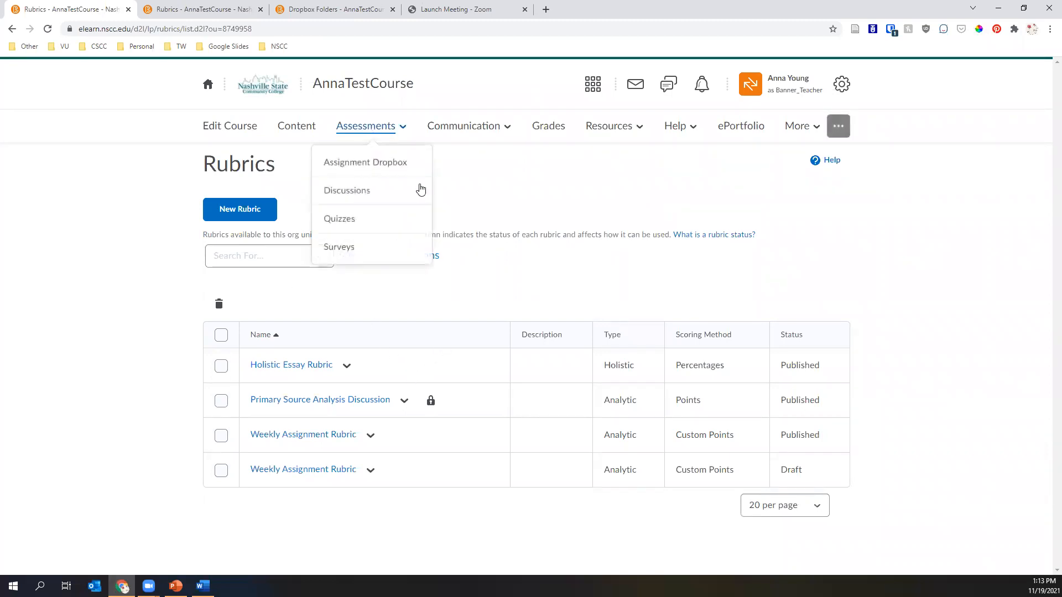
click(401, 164)
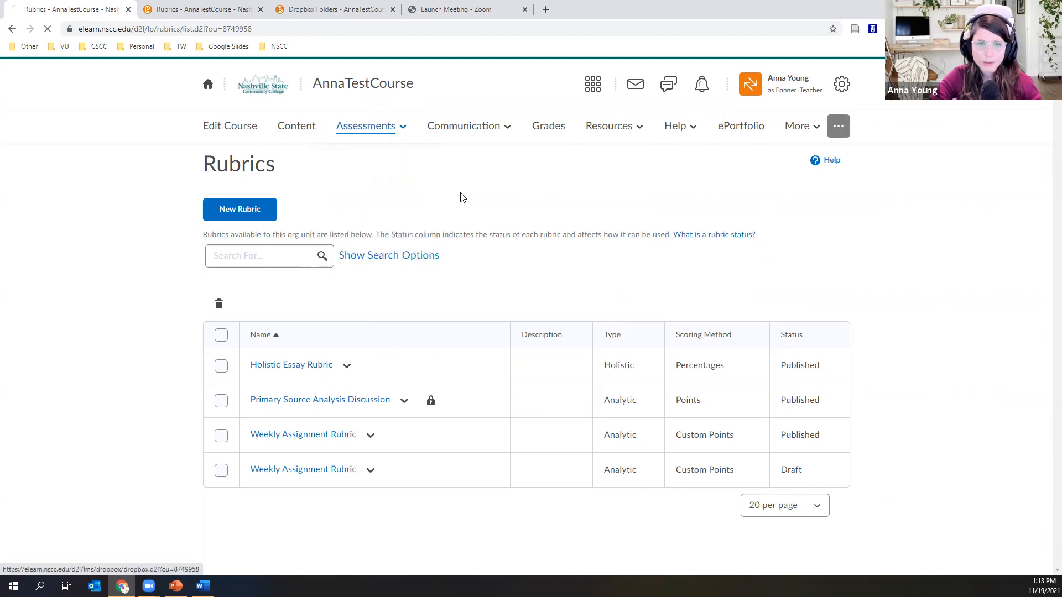
scroll(467, 365, down, 1)
scroll(466, 373, down, 2)
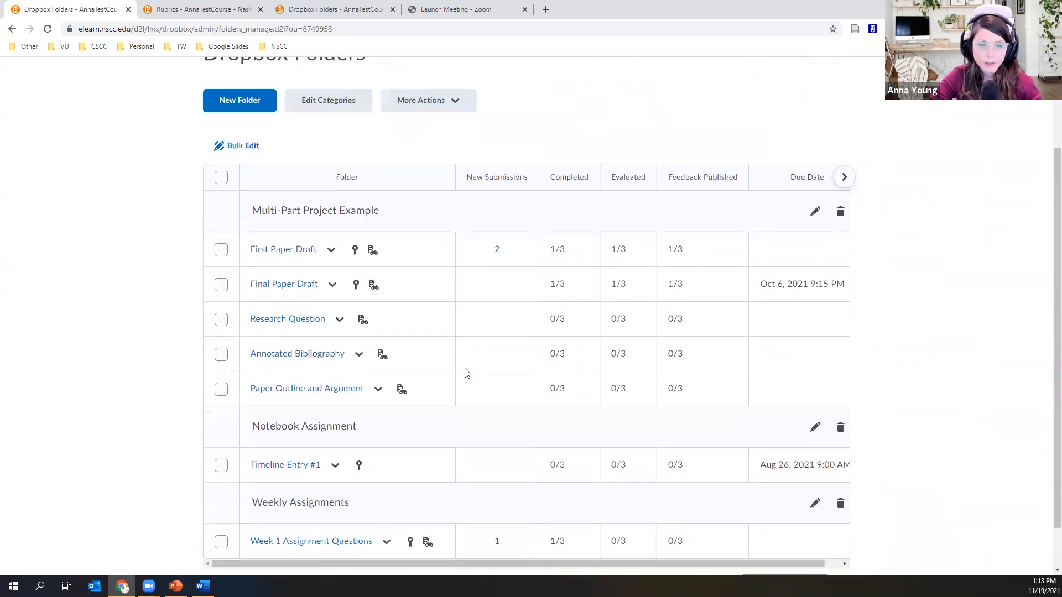
click(362, 492)
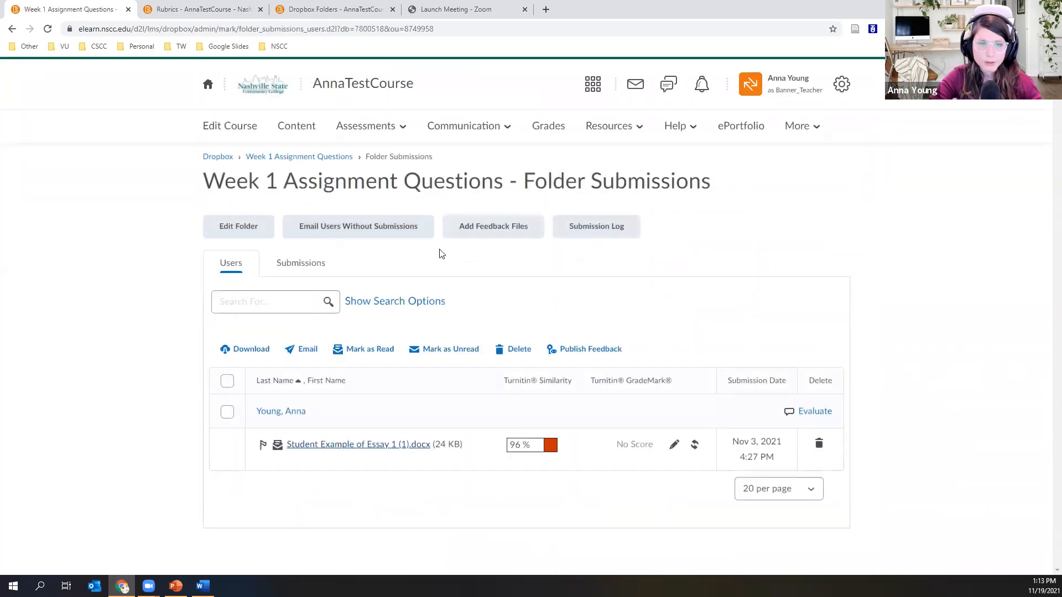
click(255, 232)
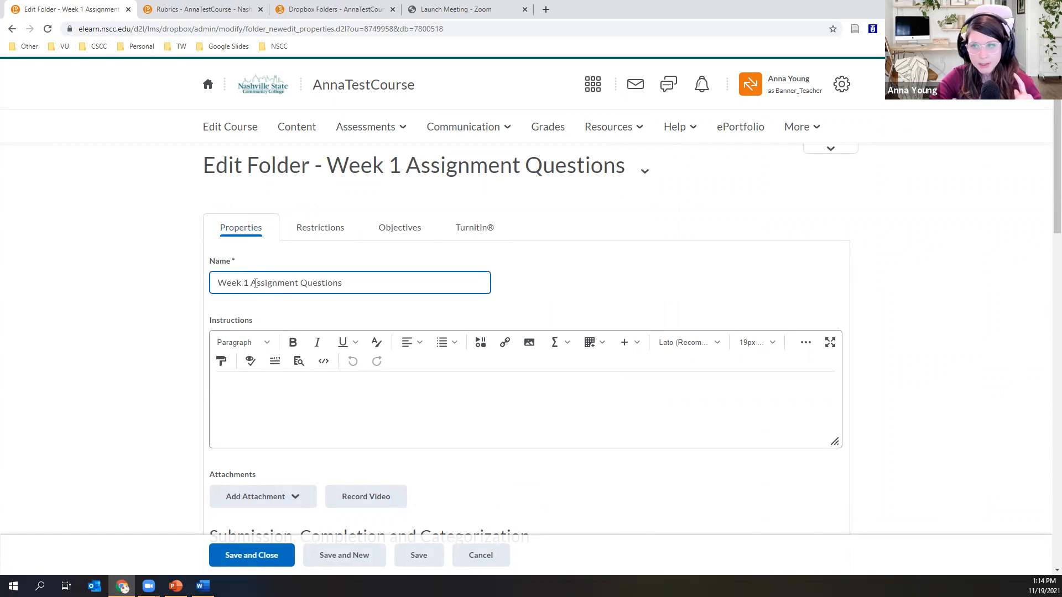
click(645, 171)
click(645, 172)
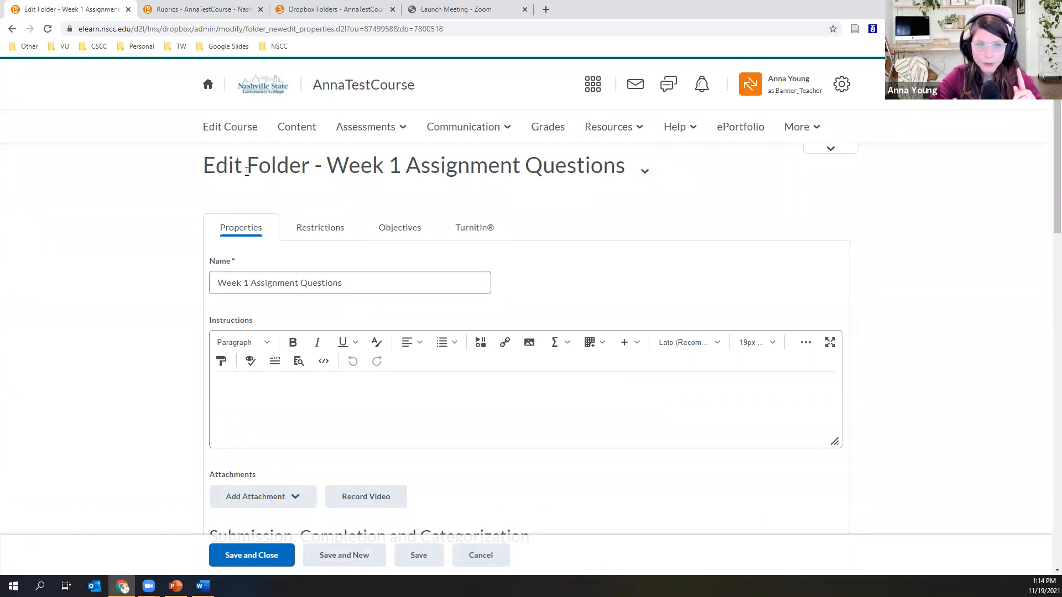
Attach the Weekly Assignment Rubric to the Week 1 Assignment Questions folder, then save and close the folder.
scroll(197, 272, down, 10)
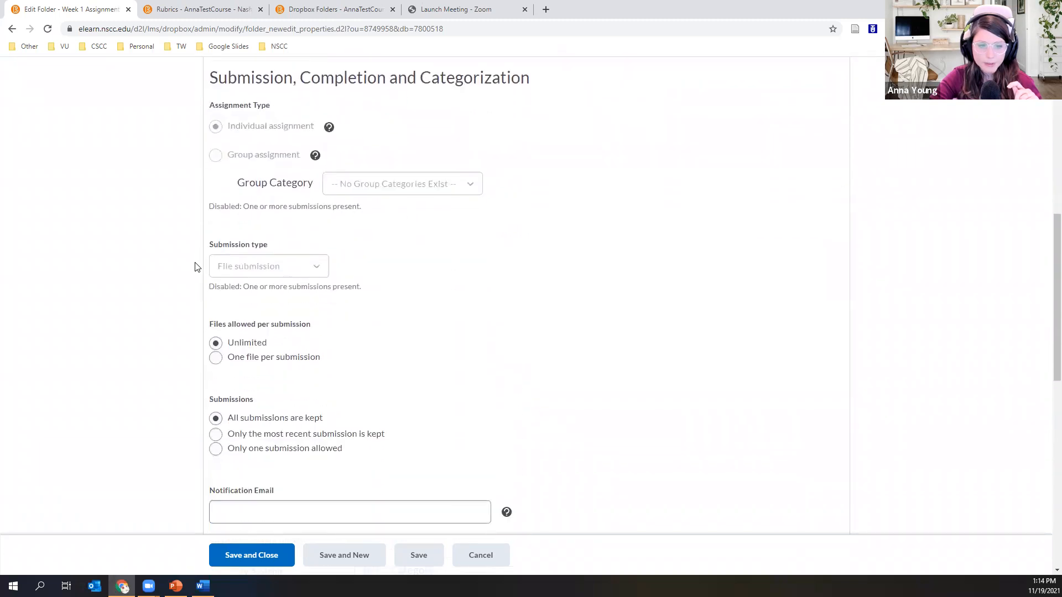
scroll(194, 267, down, 6)
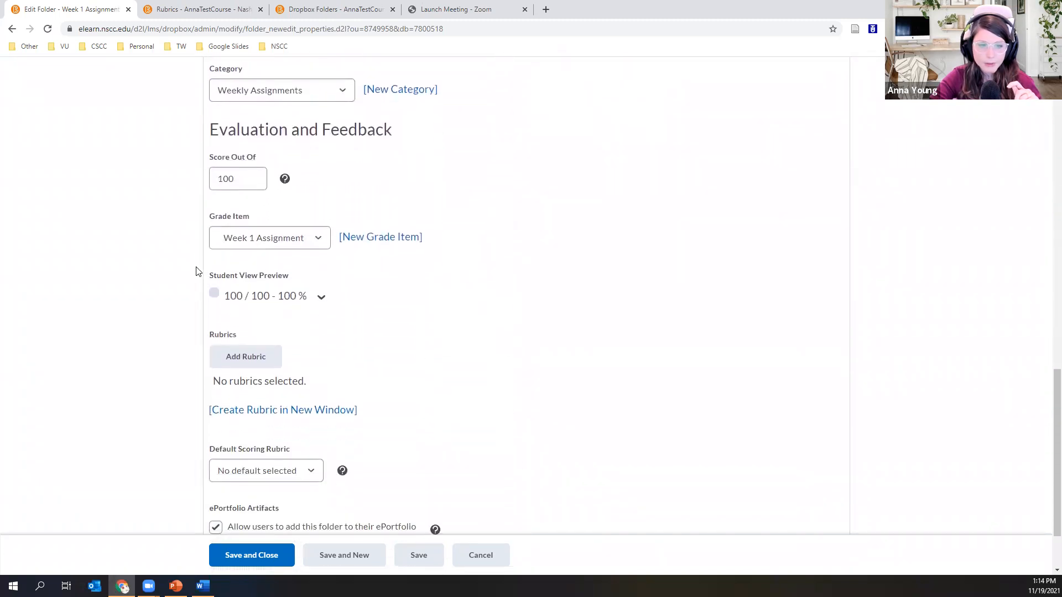
click(264, 365)
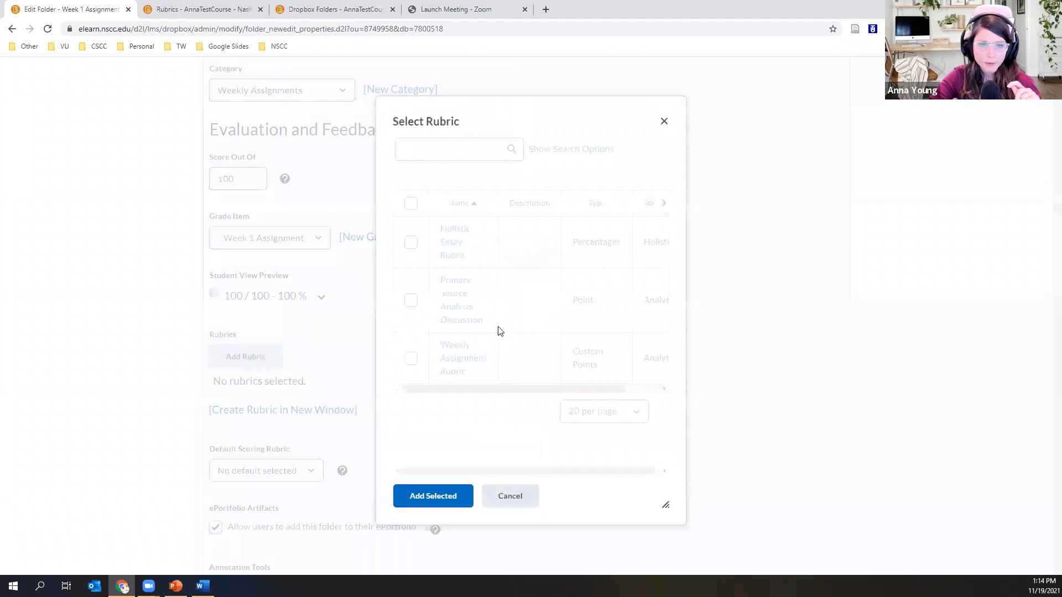
click(410, 358)
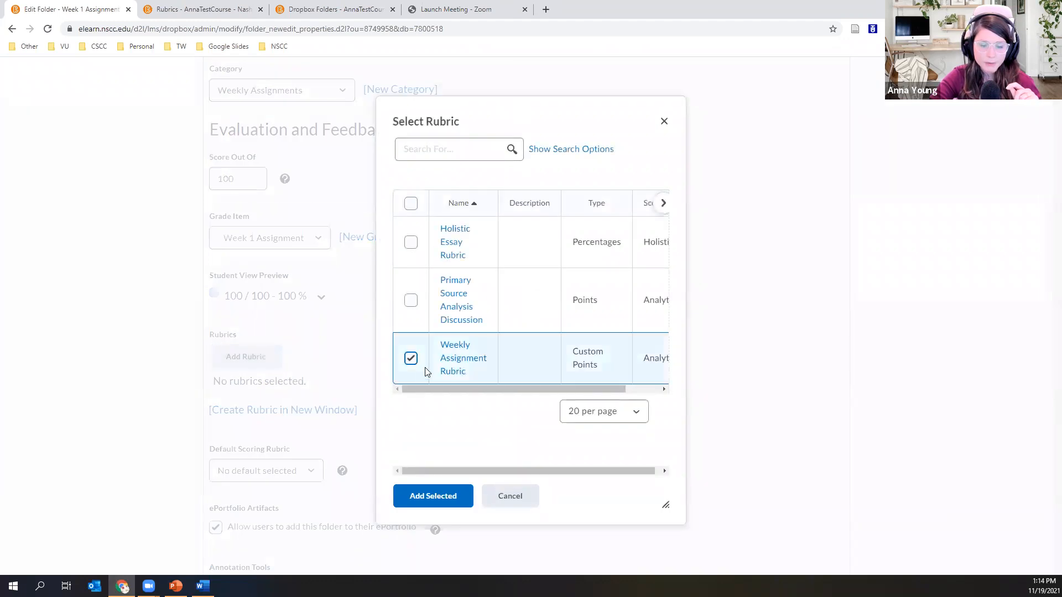
click(429, 498)
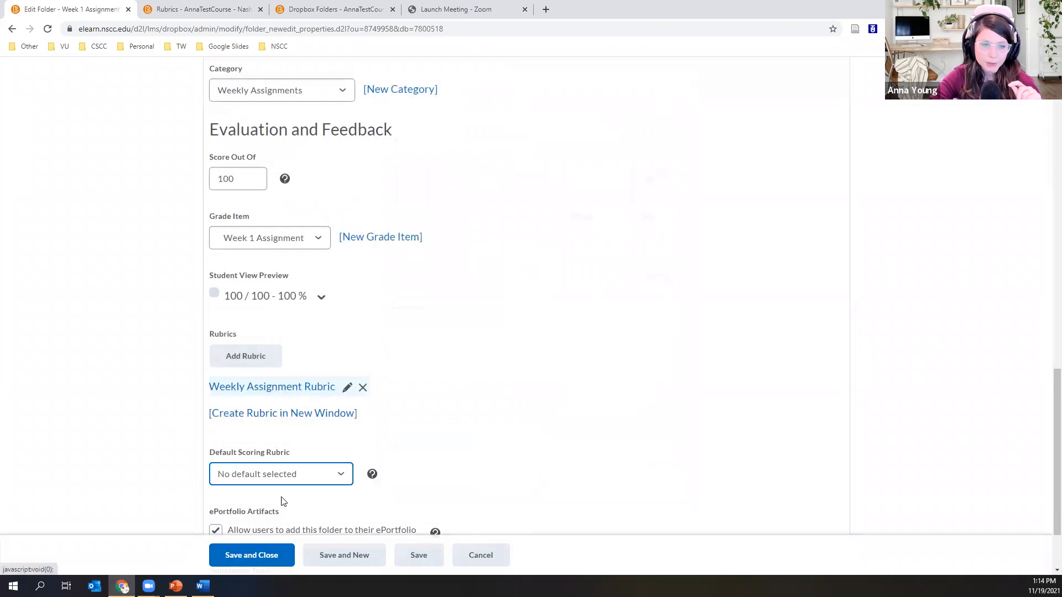
click(249, 556)
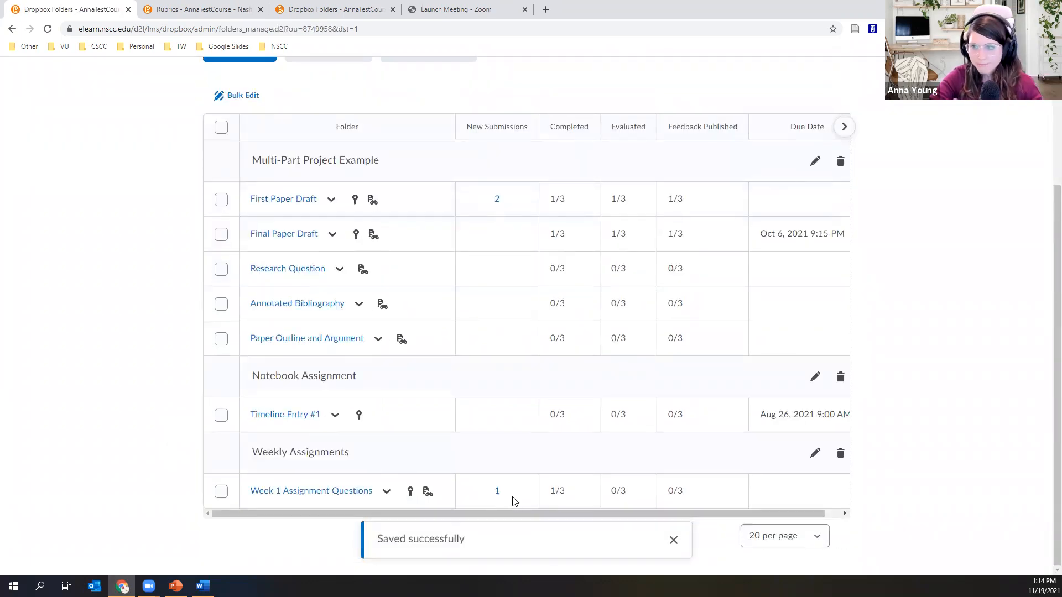
Open the new Week 1 Assignment Questions submission for evaluation and expand its Weekly Assignment Rubric criteria.
click(497, 493)
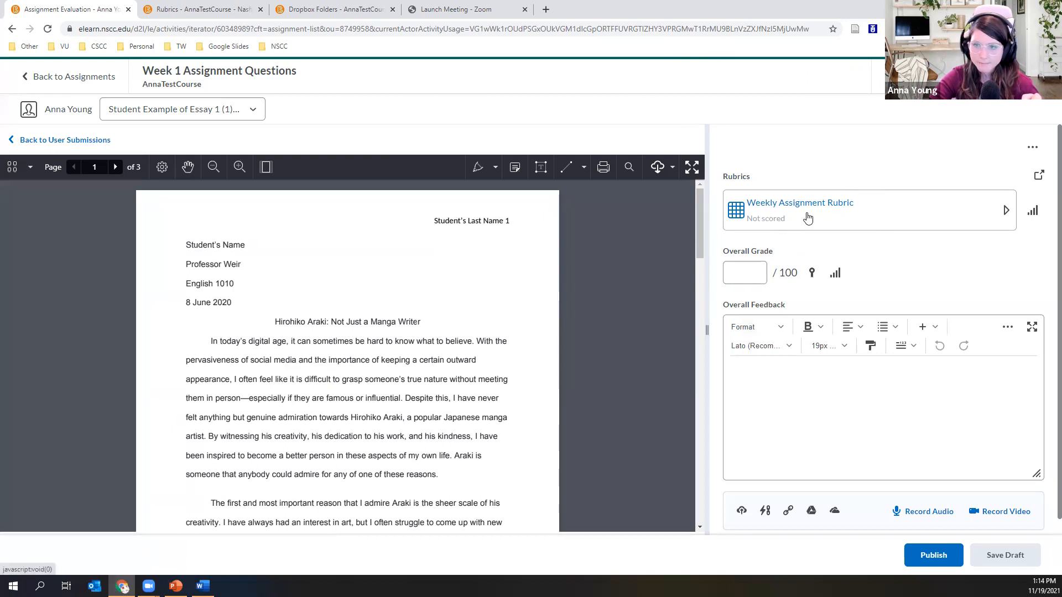
click(837, 208)
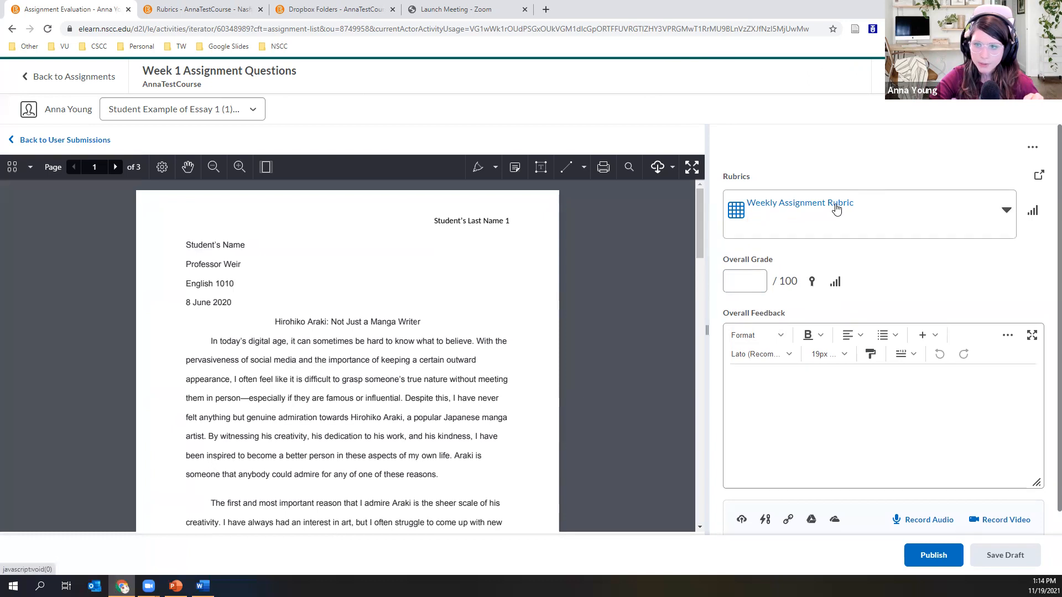
scroll(835, 214, down, 3)
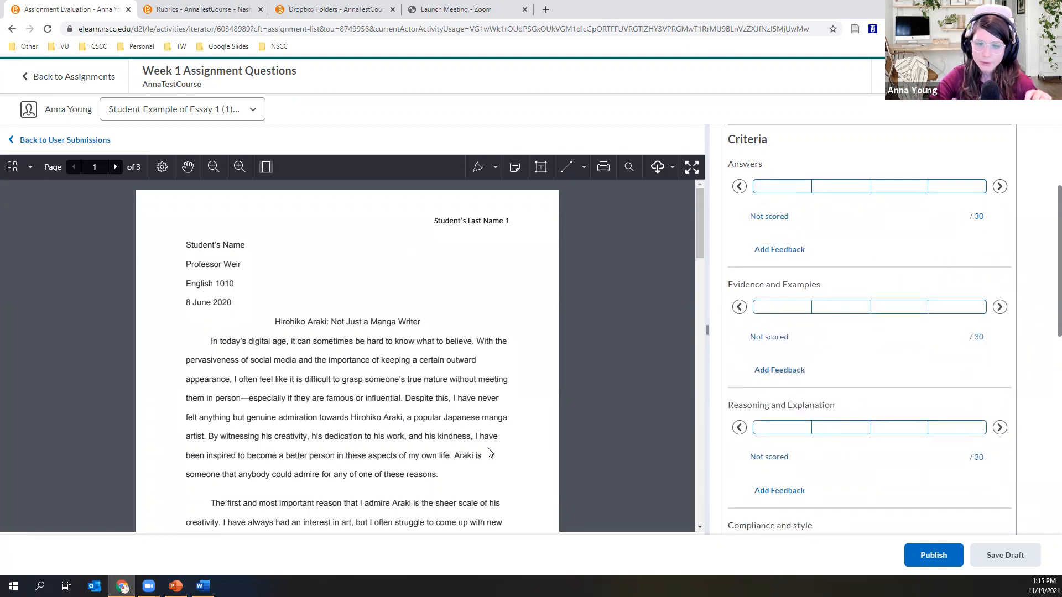
Score Answers as Exemplary, and rate both Evidence and Examples and Reasoning and Explanation as Proficient.
click(795, 190)
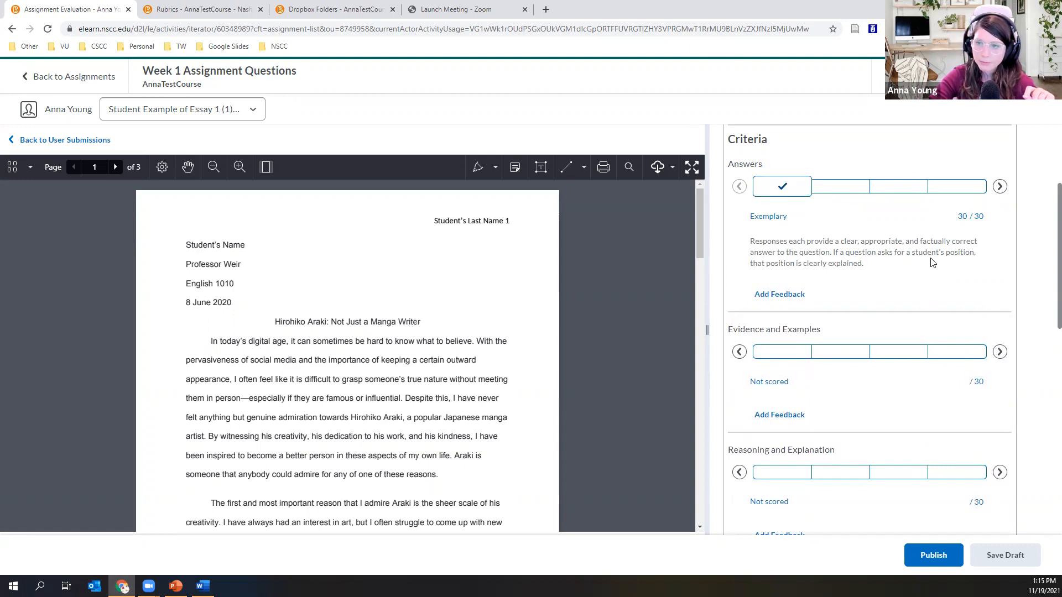
scroll(788, 266, down, 1)
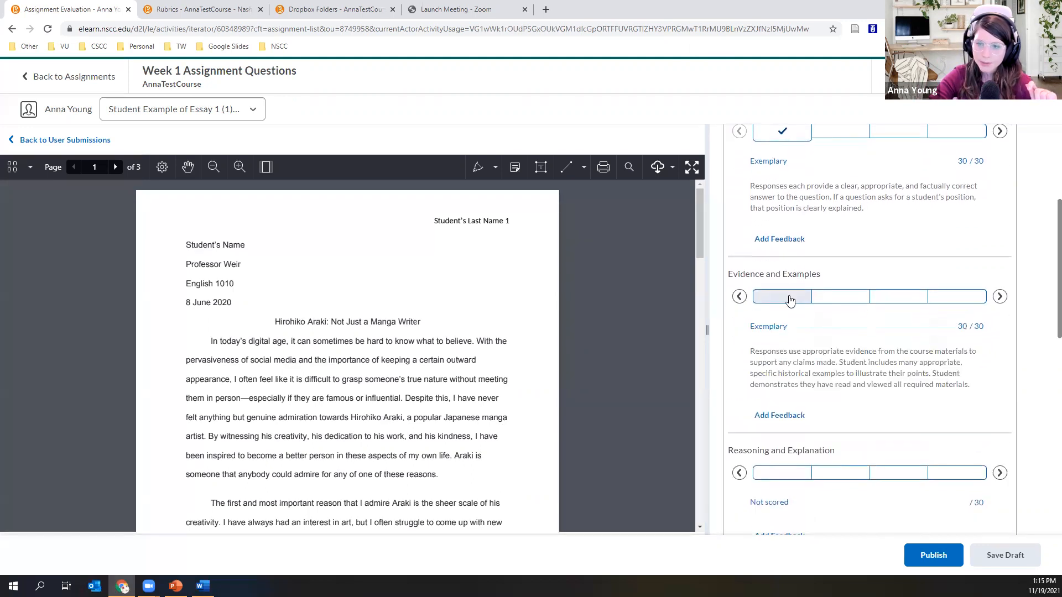
click(853, 297)
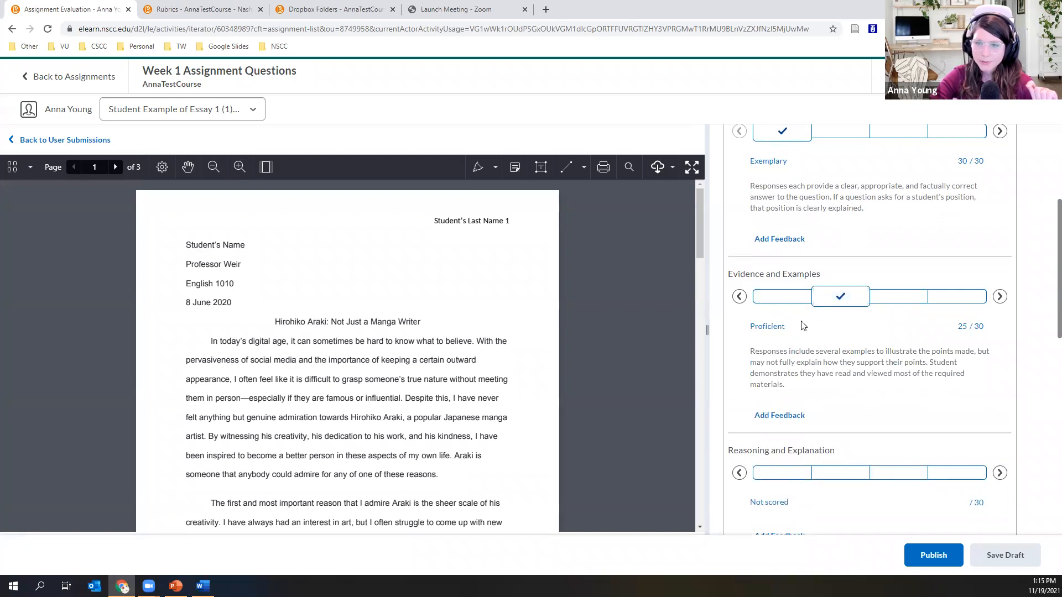
scroll(831, 252, down, 1)
scroll(807, 305, down, 1)
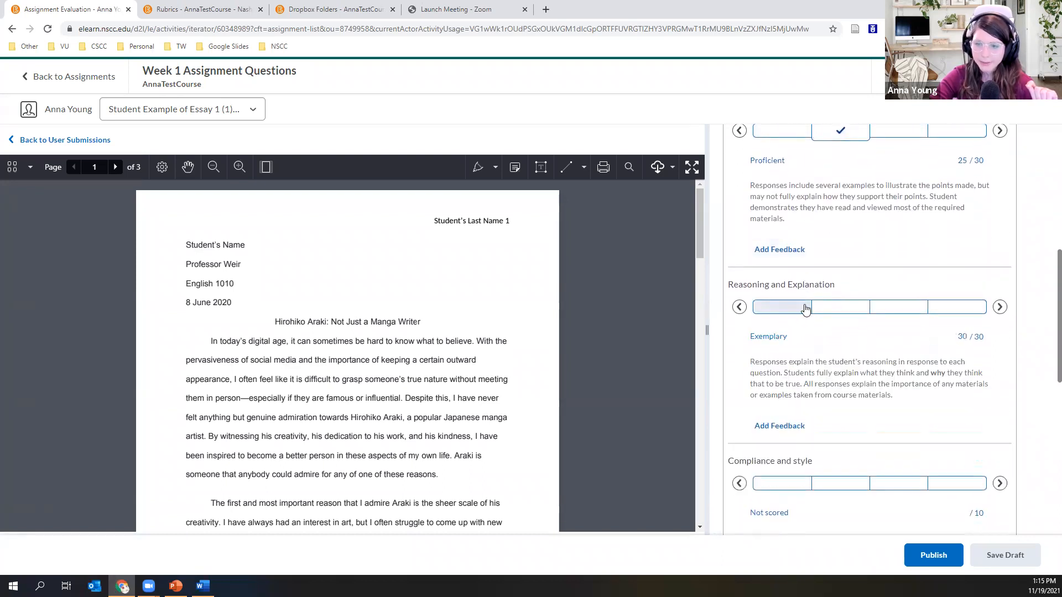
click(821, 314)
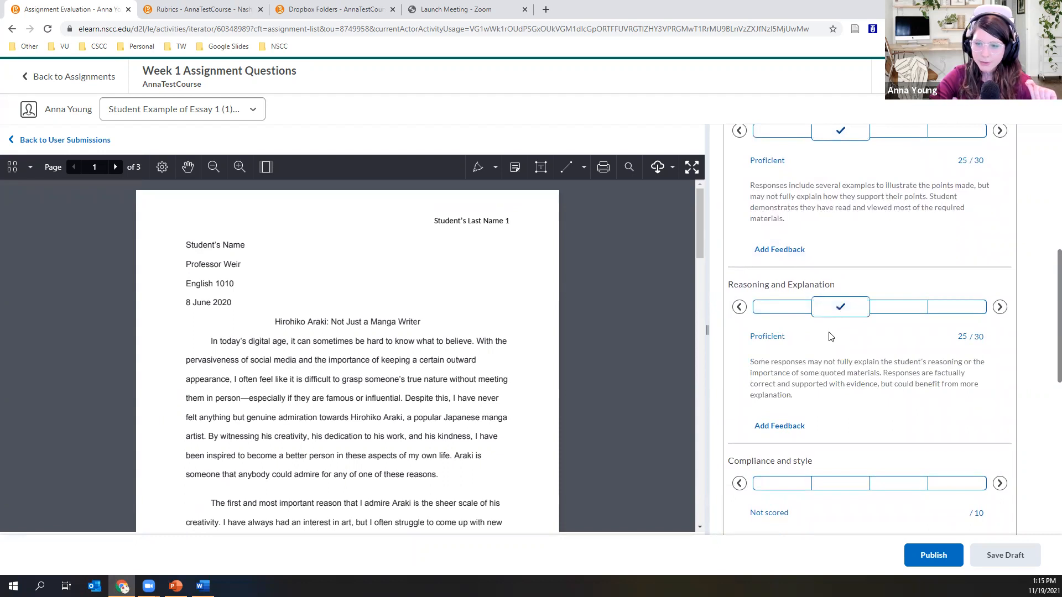
scroll(754, 360, down, 1)
scroll(754, 361, up, 1)
scroll(753, 361, up, 4)
scroll(755, 362, down, 4)
scroll(756, 362, down, 2)
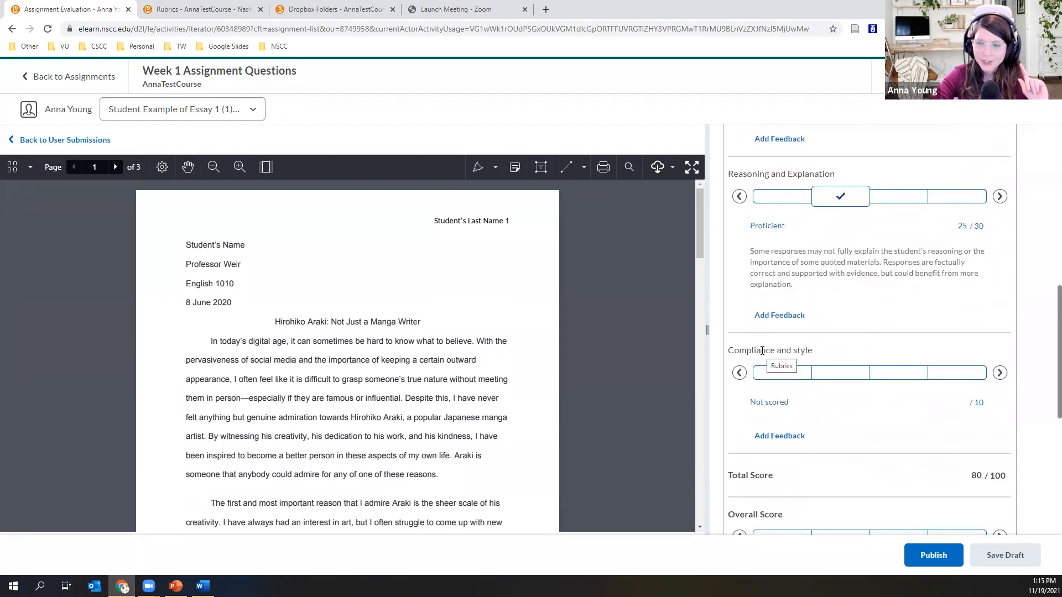
Review the remaining rubric criteria along with the overall grade and overall feedback areas of the evaluation.
scroll(767, 350, up, 3)
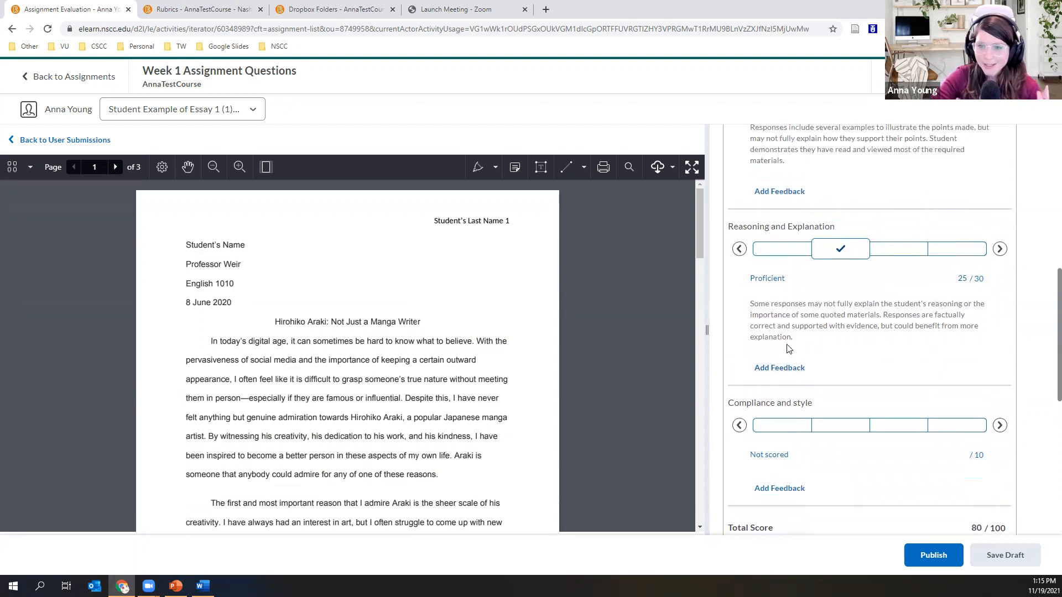
scroll(781, 362, down, 8)
click(772, 442)
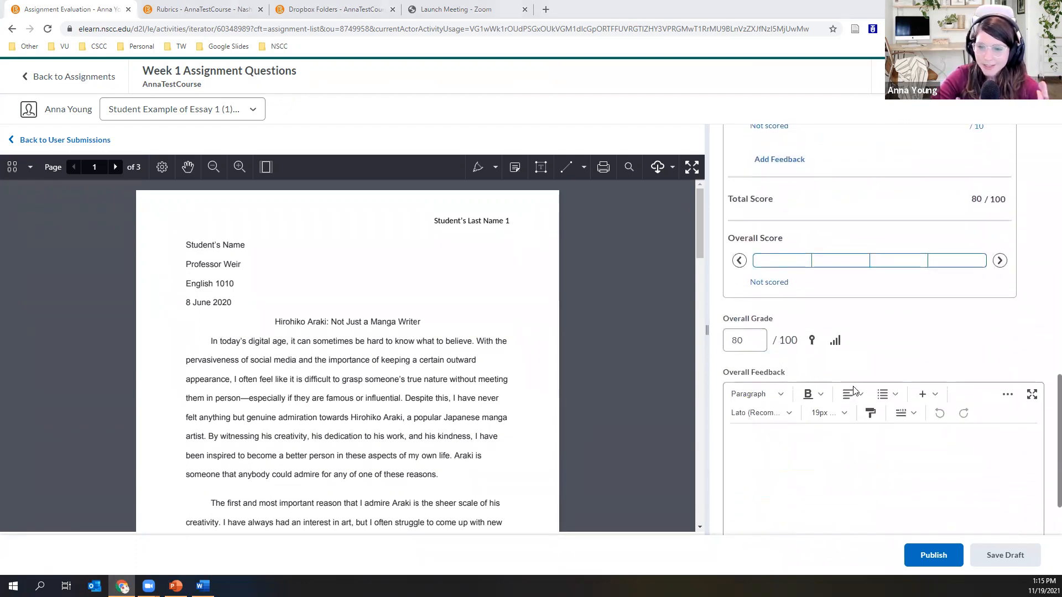
scroll(855, 389, down, 1)
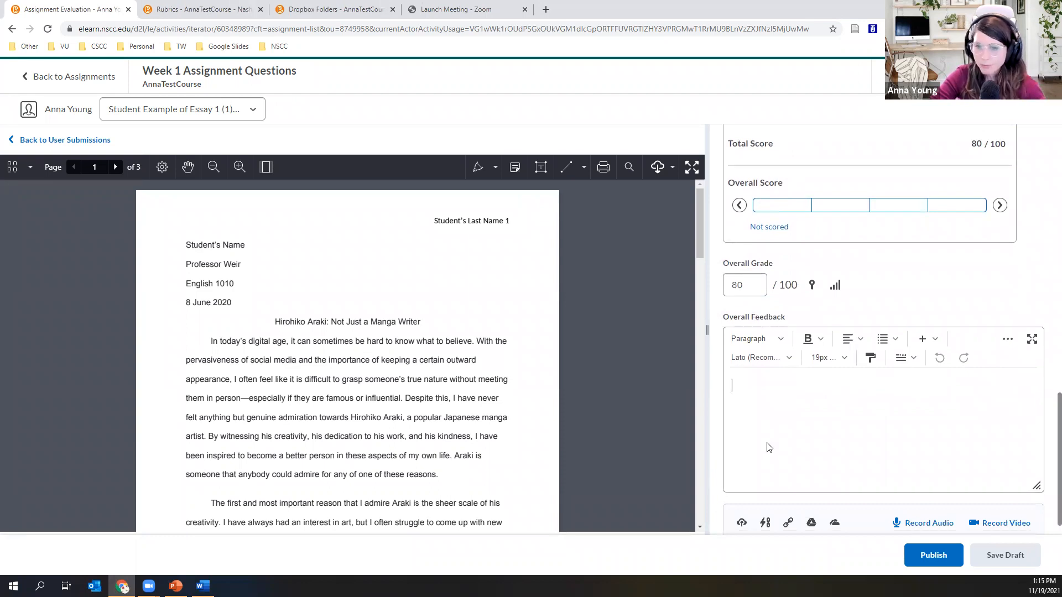
scroll(767, 450, up, 6)
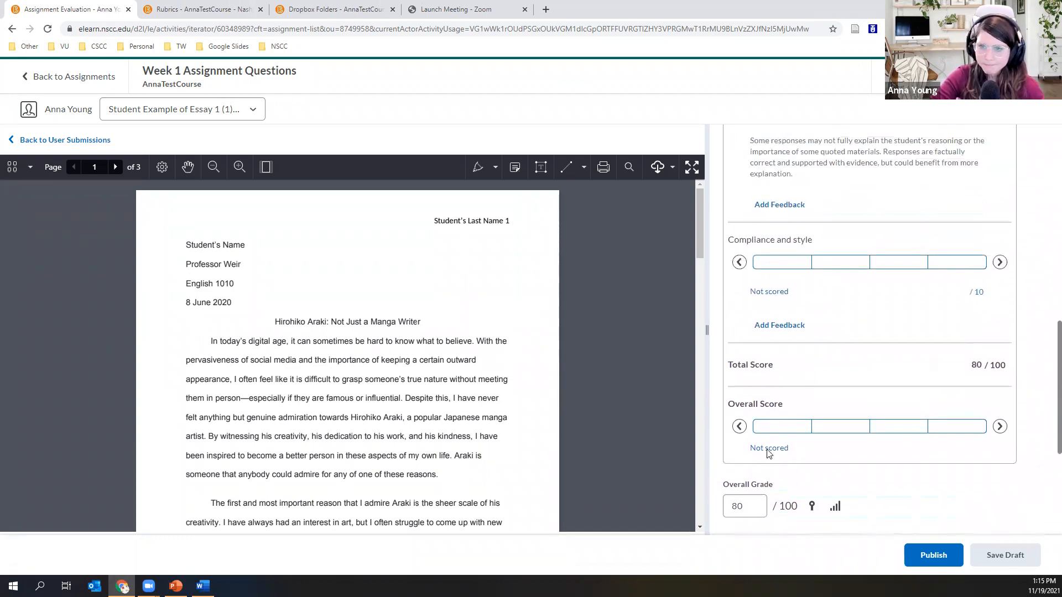
scroll(767, 453, up, 1)
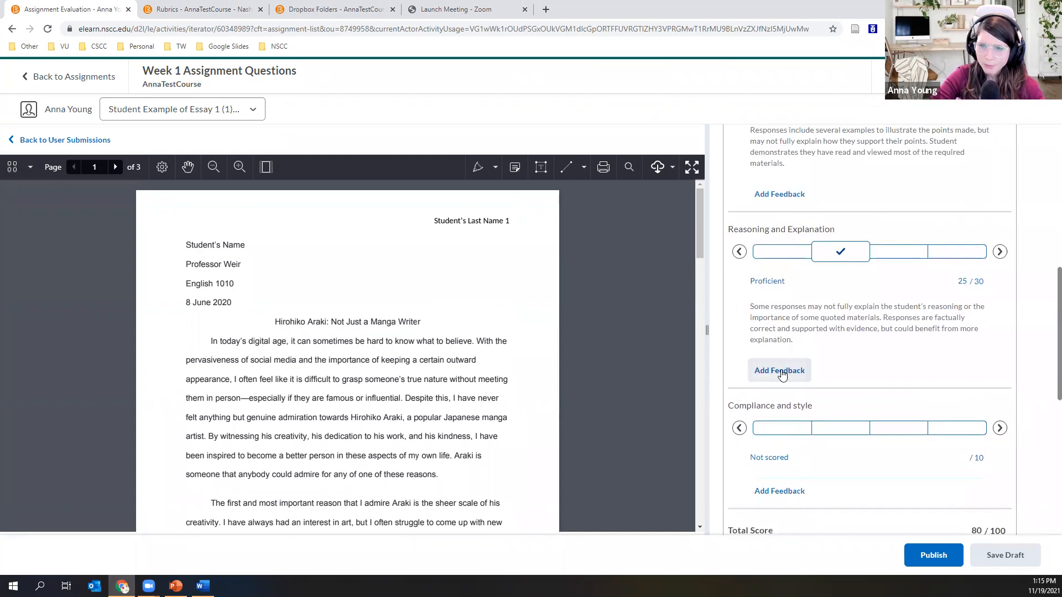
Add the criterion feedback "Could you provide an example of what you mean?" to Evidence and Examples.
scroll(830, 365, up, 2)
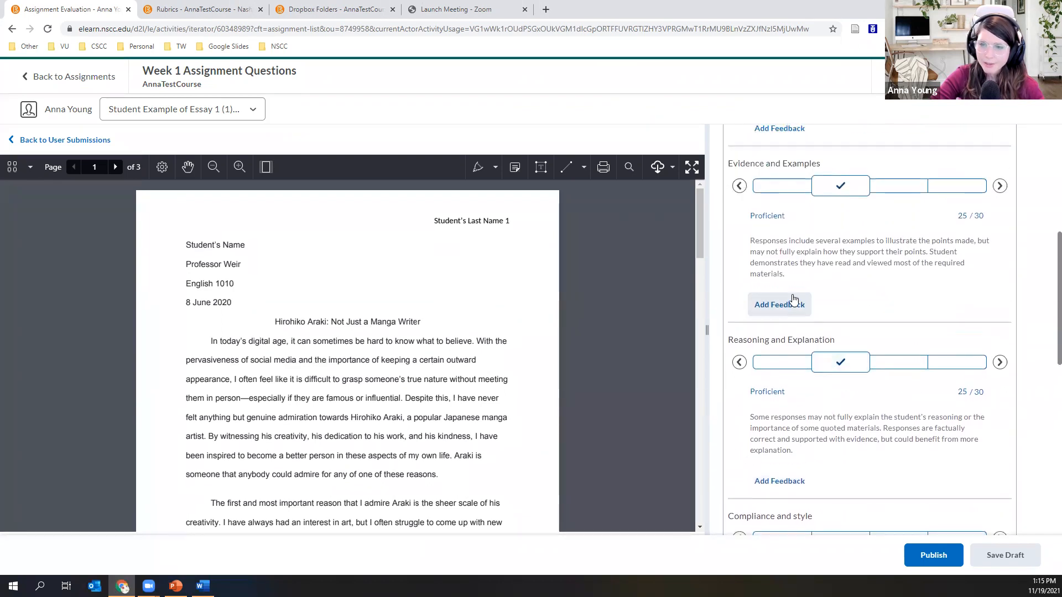
click(778, 306)
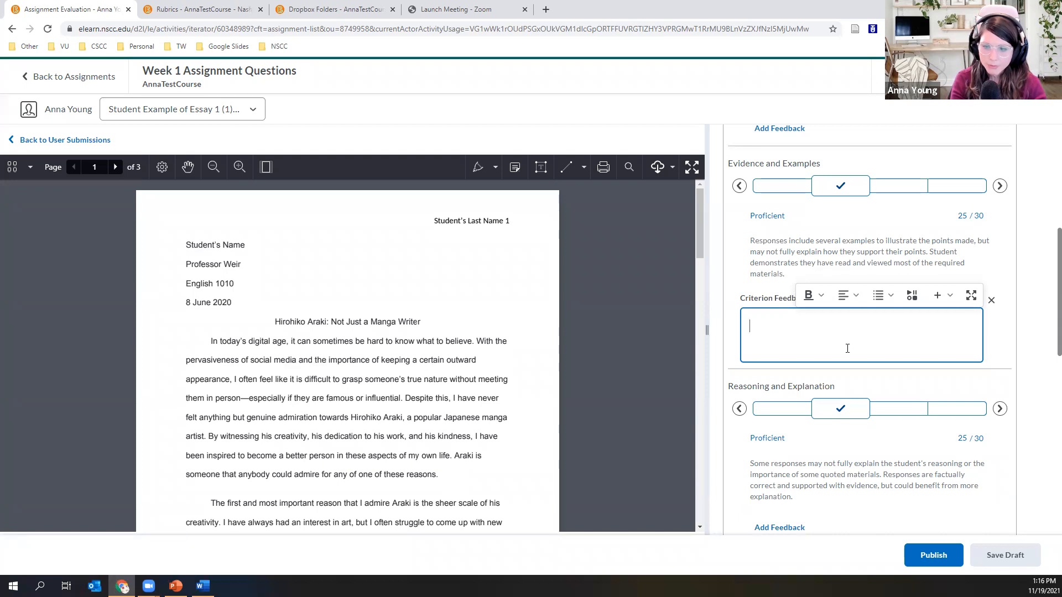
text(W)
key(BackSpace)
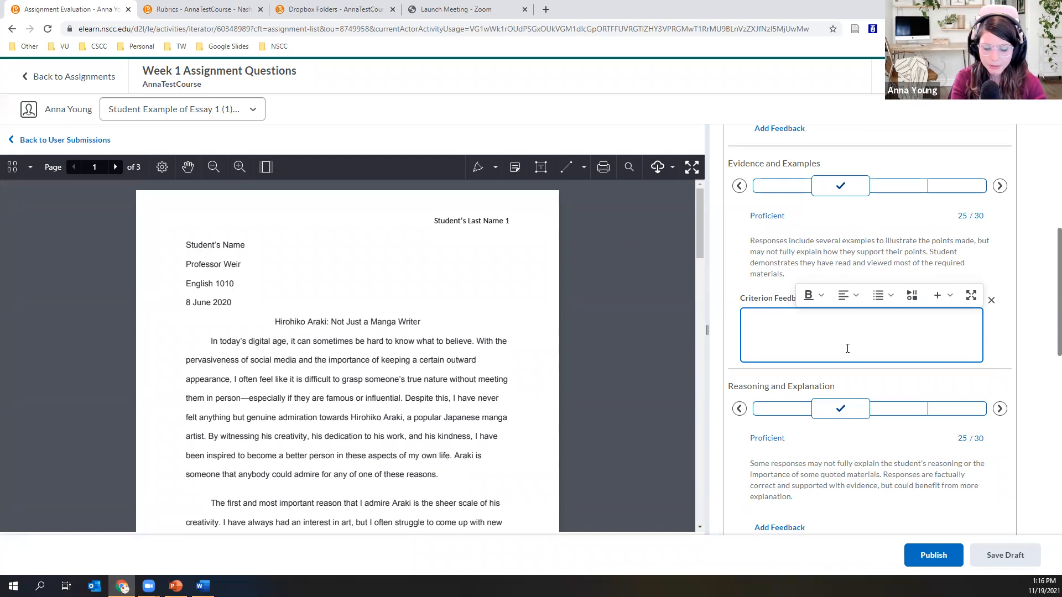
text(Cou)
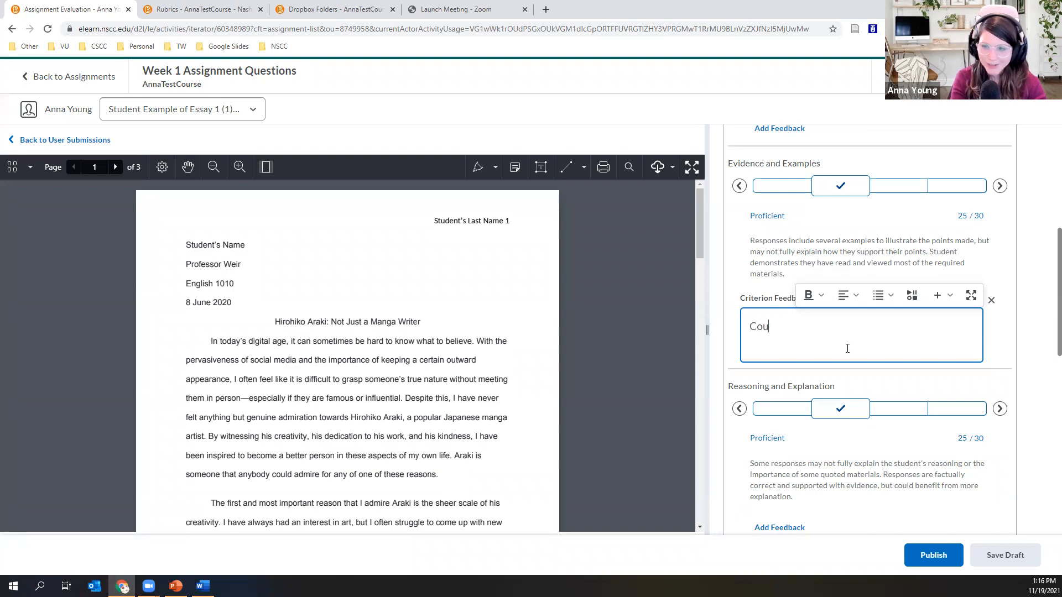
text(ld you provide)
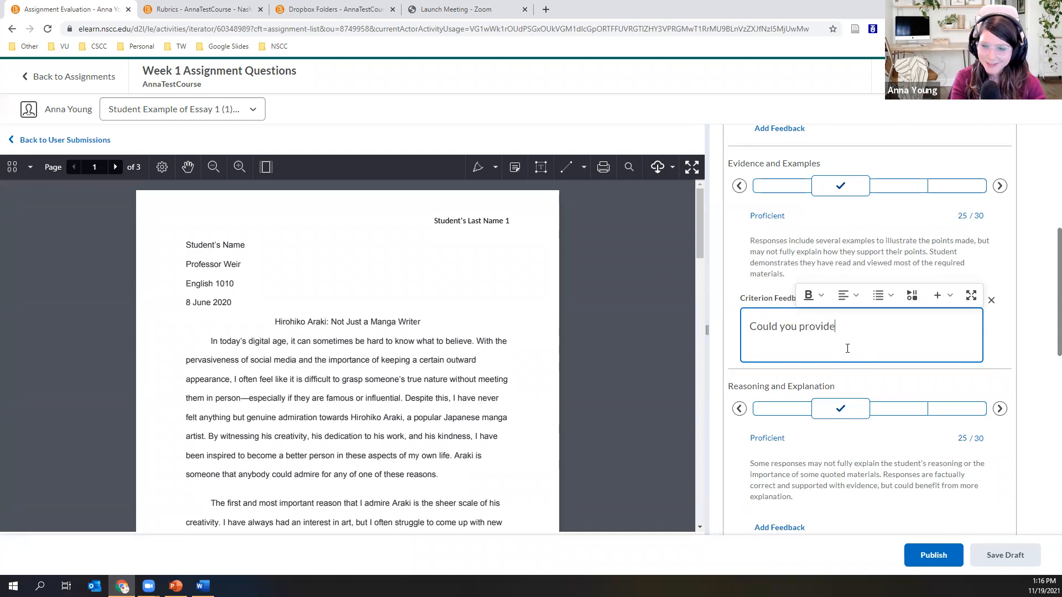
text( an example o)
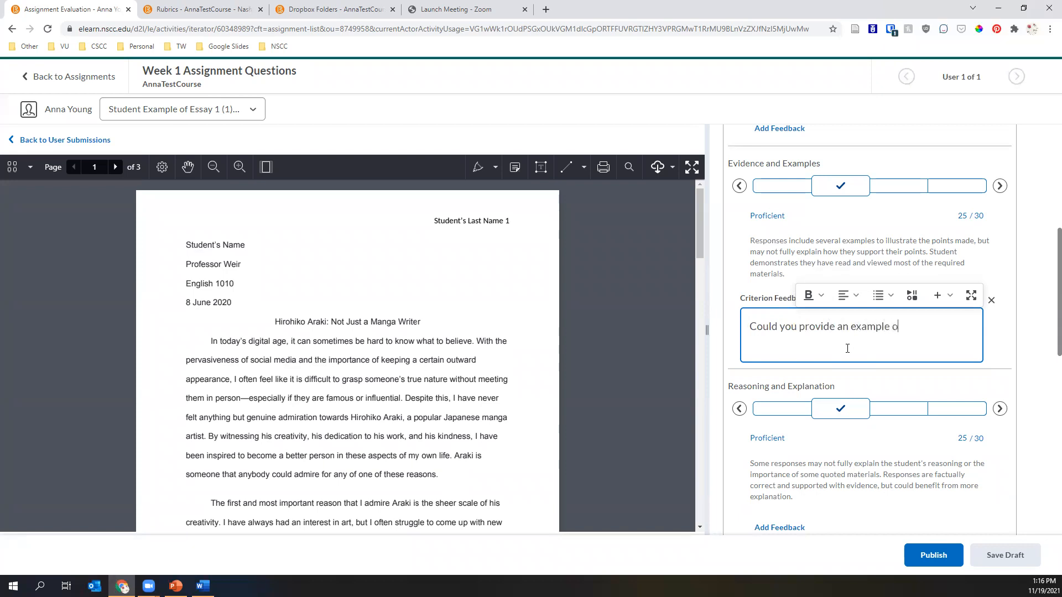
text(f what you mean?)
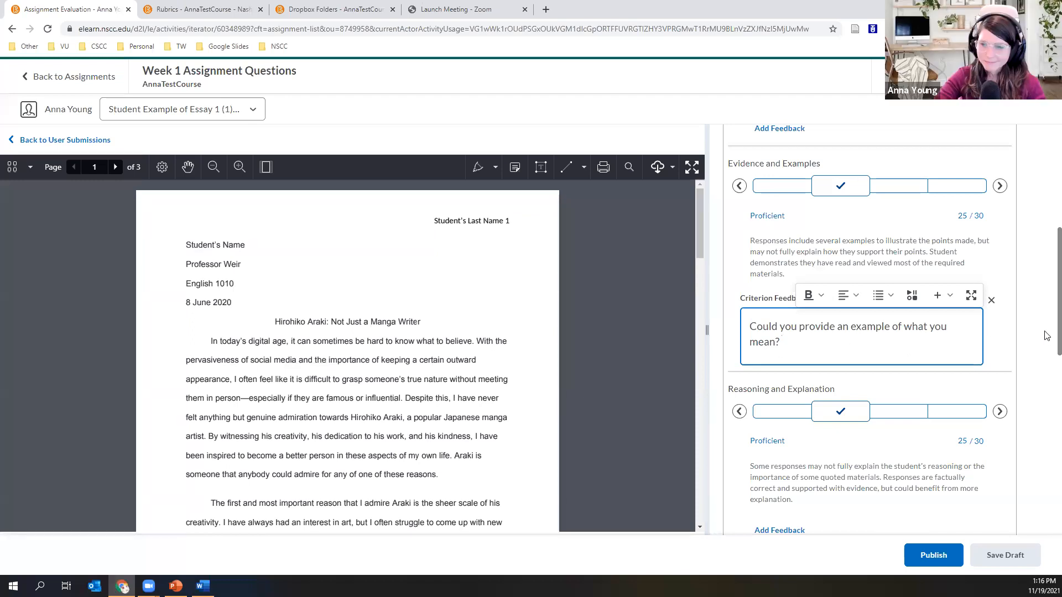
click(1026, 338)
Enter the overall feedback "Overall, good job! See feedback above." for the submission.
scroll(1026, 338, down, 1)
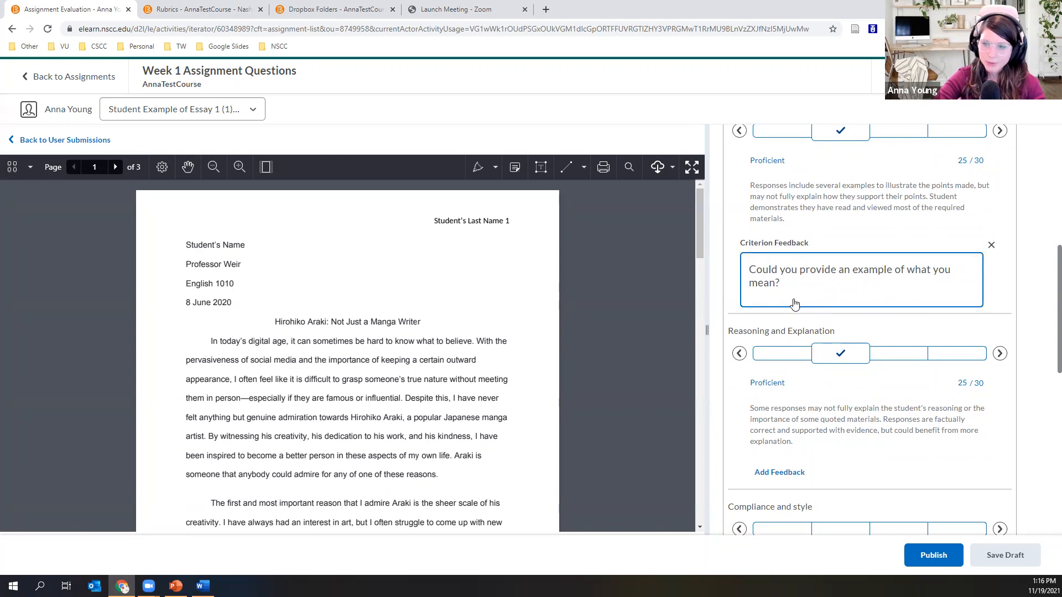
scroll(794, 303, down, 4)
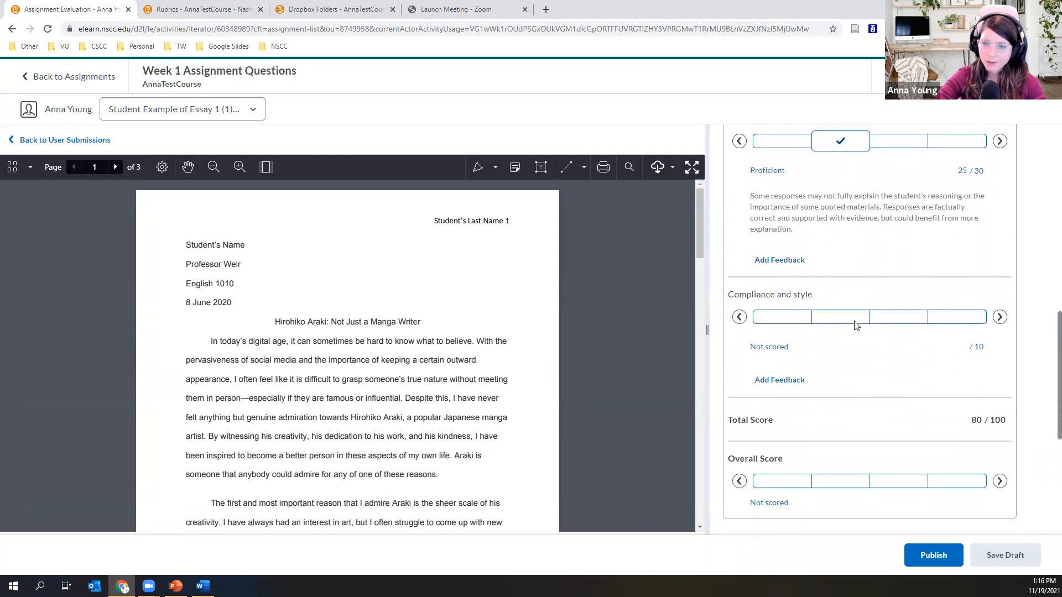
scroll(856, 325, down, 1)
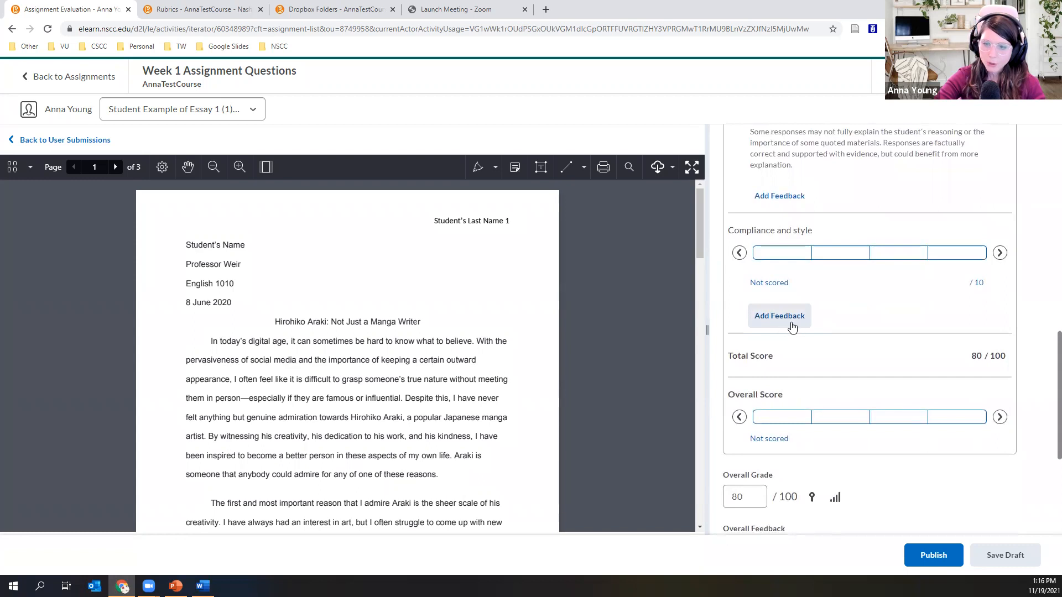
scroll(855, 363, down, 2)
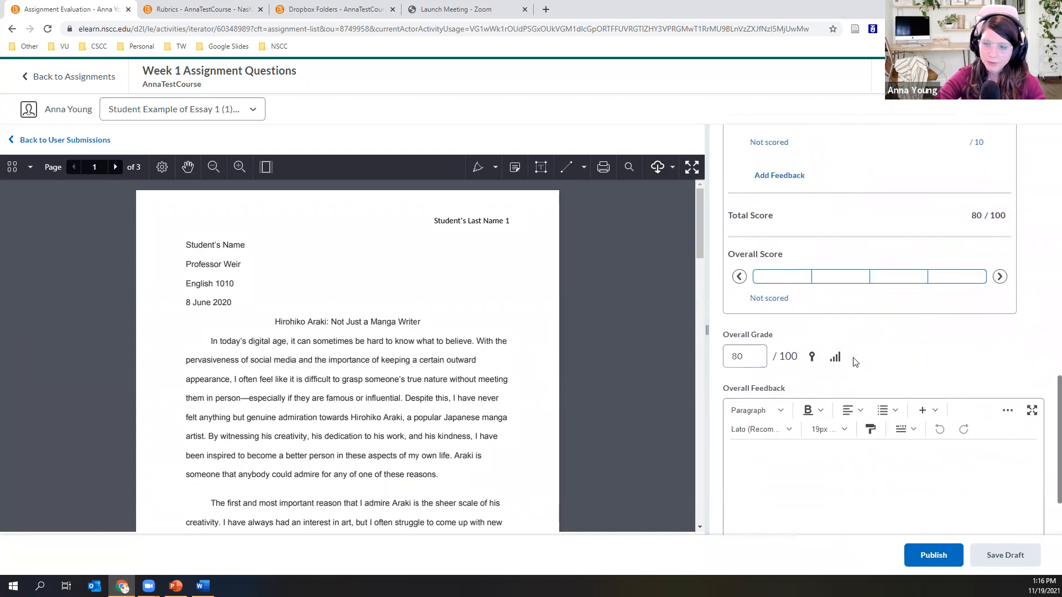
click(770, 465)
text(Overall, good h)
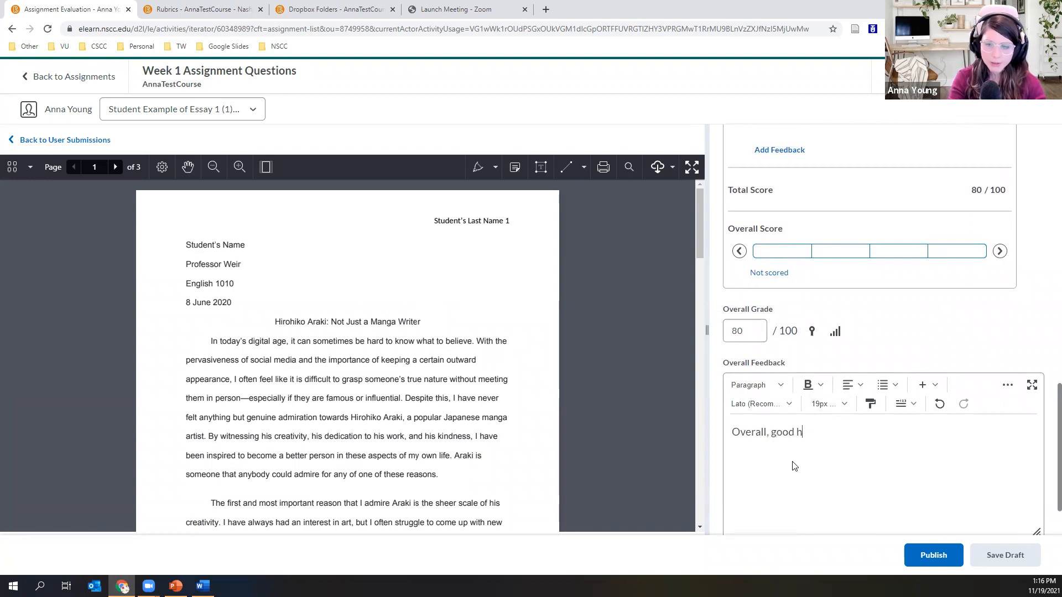
key(BackSpace)
text(job! See feedback above.)
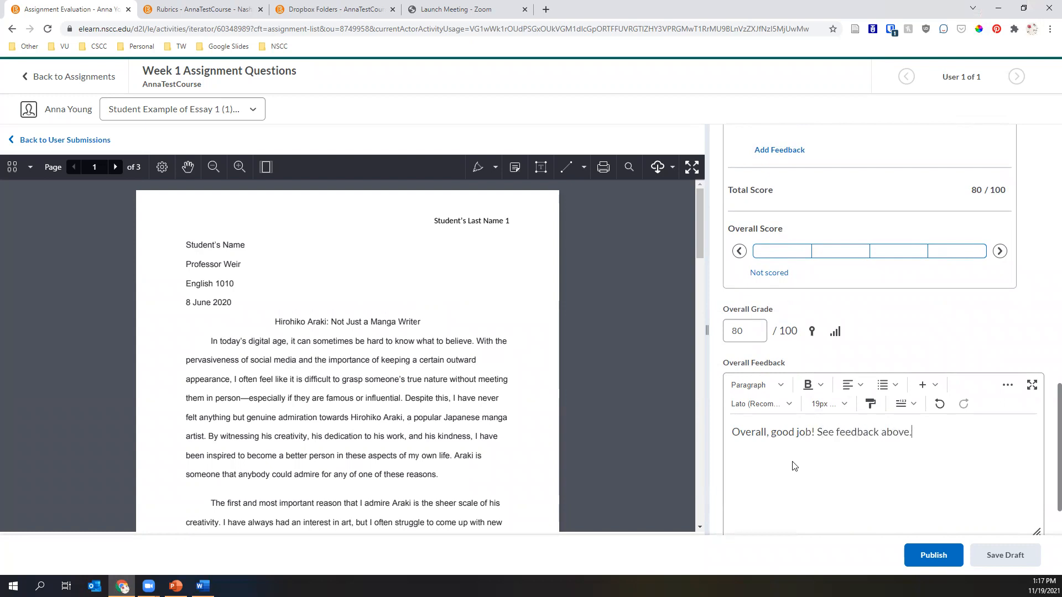
click(920, 434)
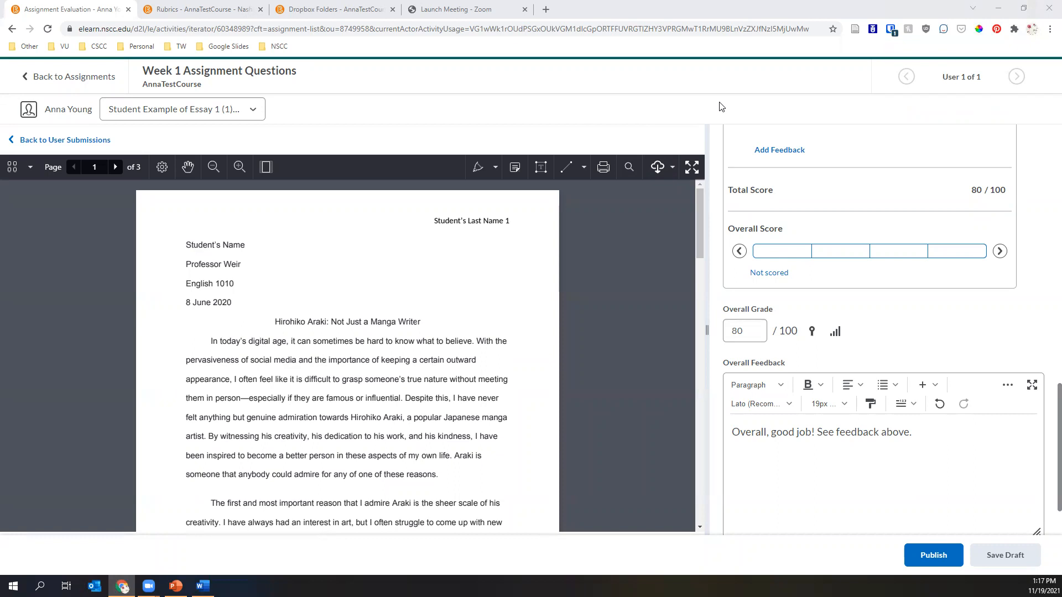
Return to the user submissions, open the essay's Turnitin GradeMark in Feedback Studio and show its rubric area.
click(97, 140)
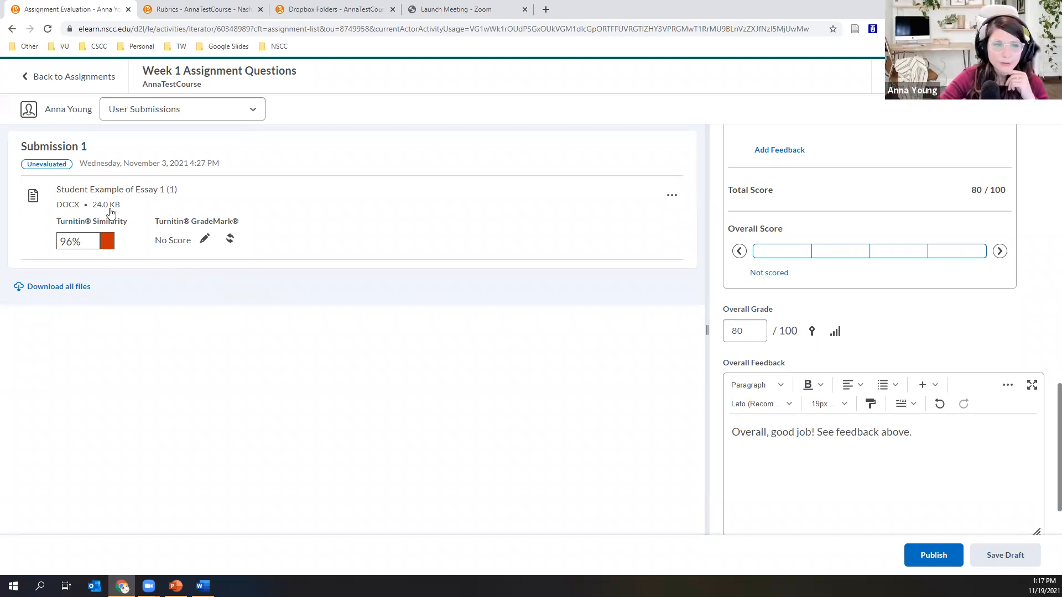
click(205, 239)
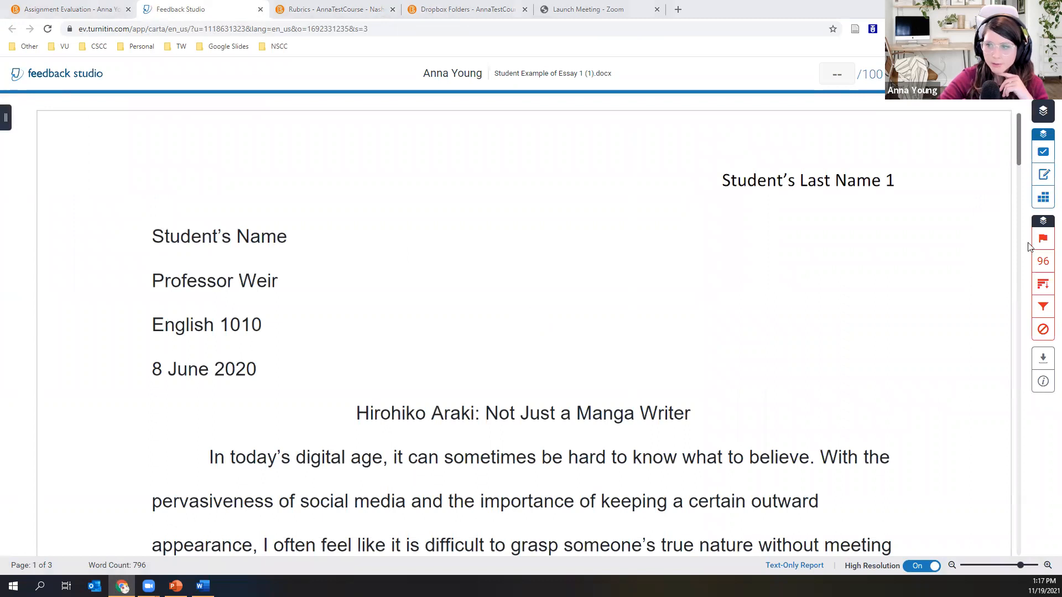
click(1044, 199)
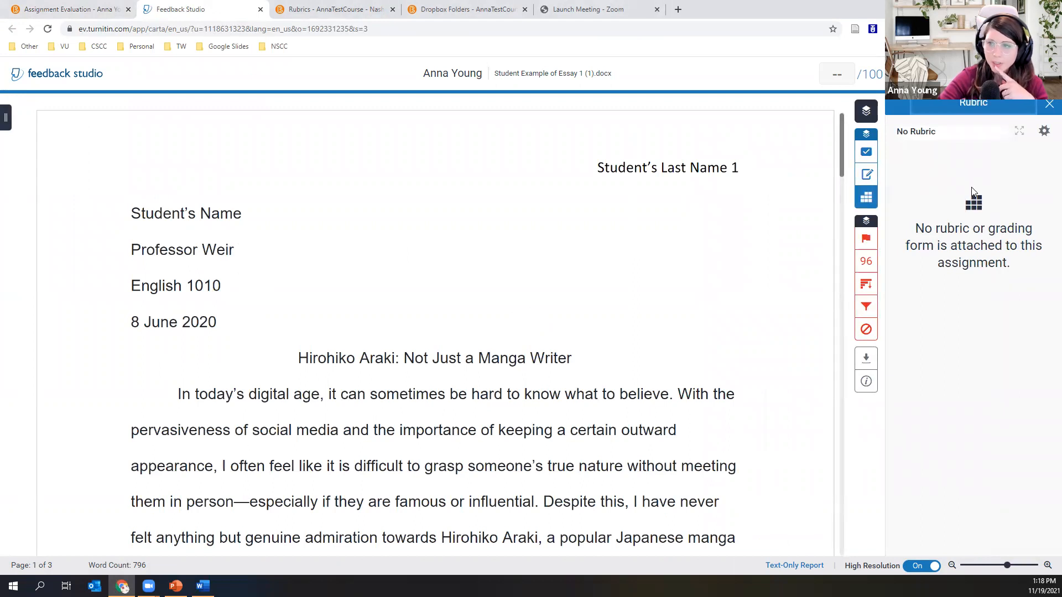
Look at the rubric manager and close it, then check the QuickMarks and return to the rubric area.
click(1043, 135)
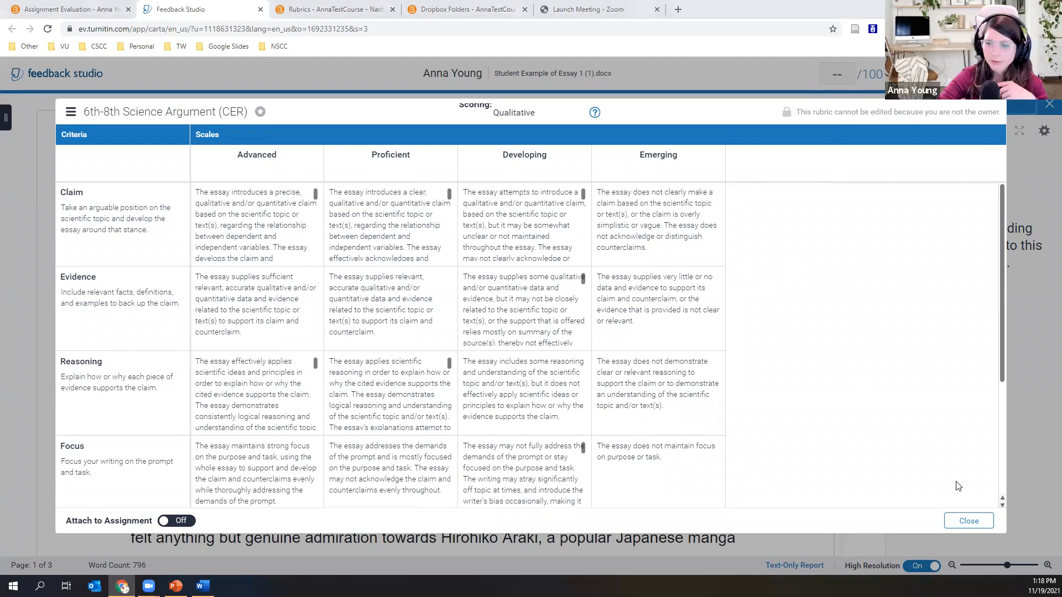
click(973, 523)
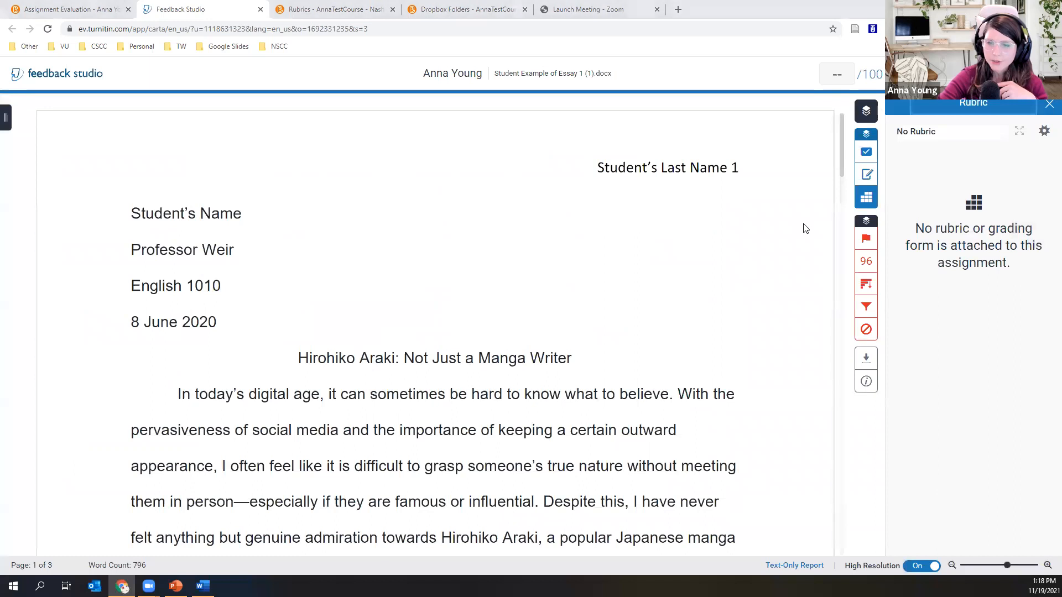
click(868, 175)
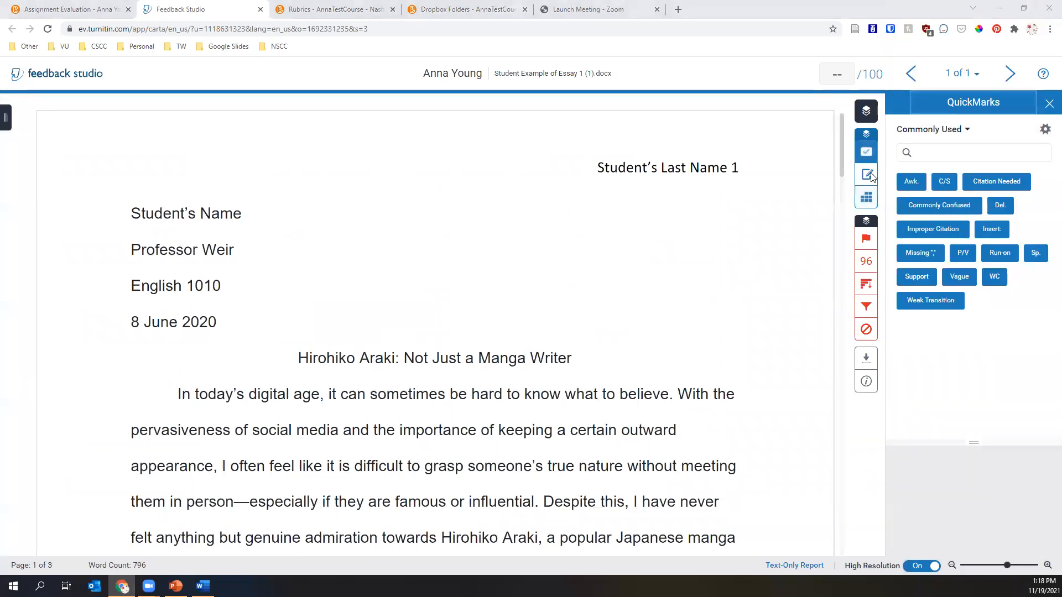
click(864, 198)
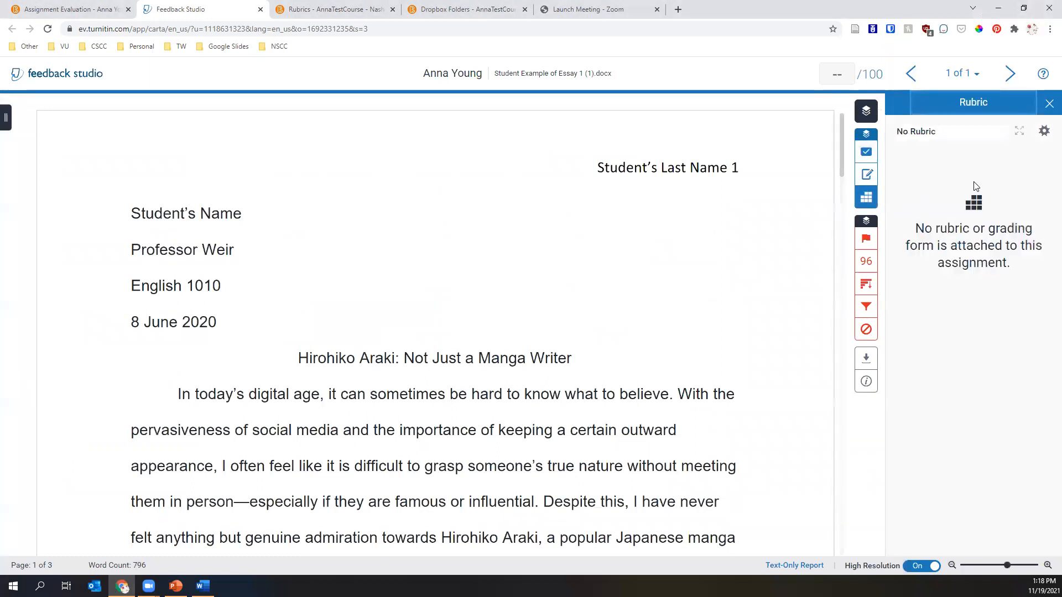
Reopen the rubric manager and browse the ready-made rubrics in the Rubric Library.
click(1044, 133)
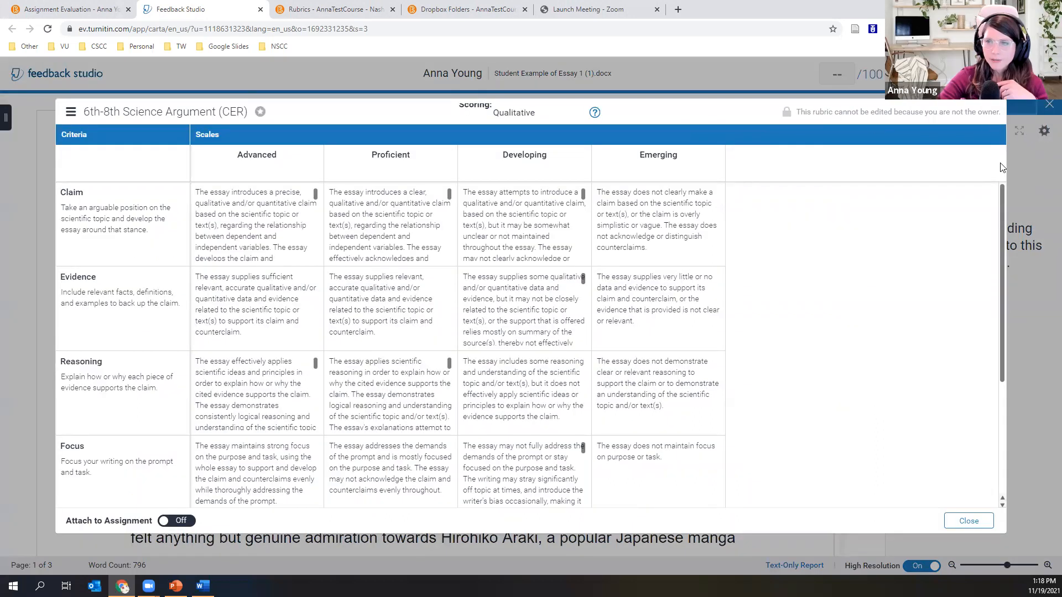
click(969, 522)
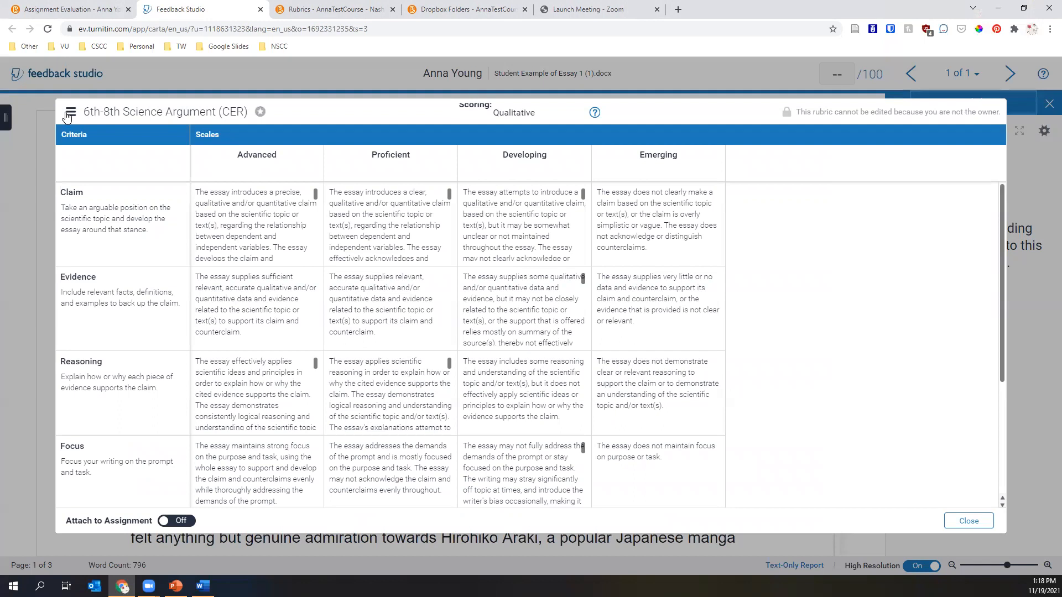
click(70, 112)
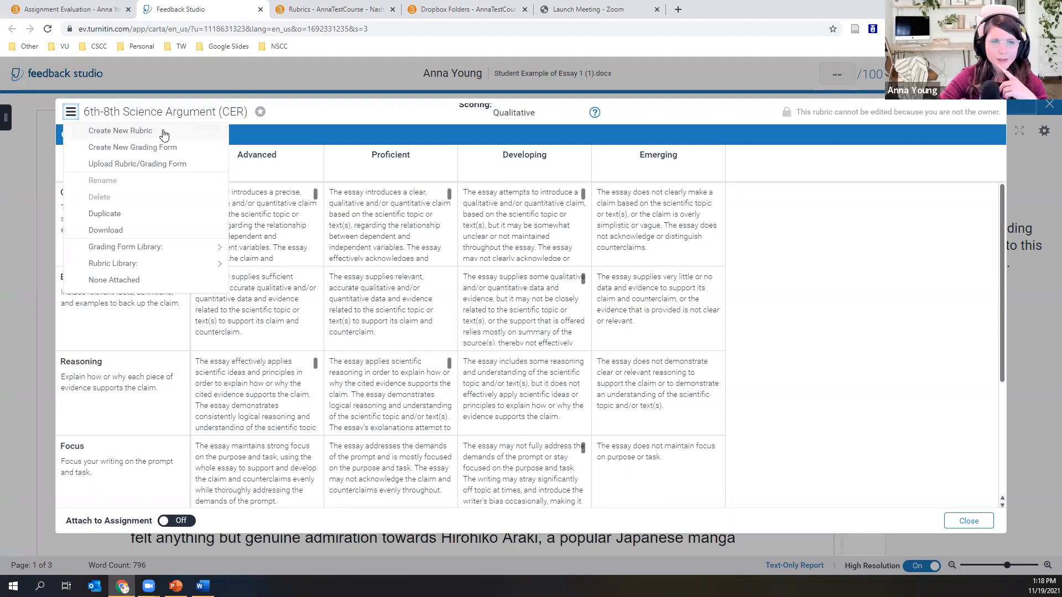
mouse_move(134, 266)
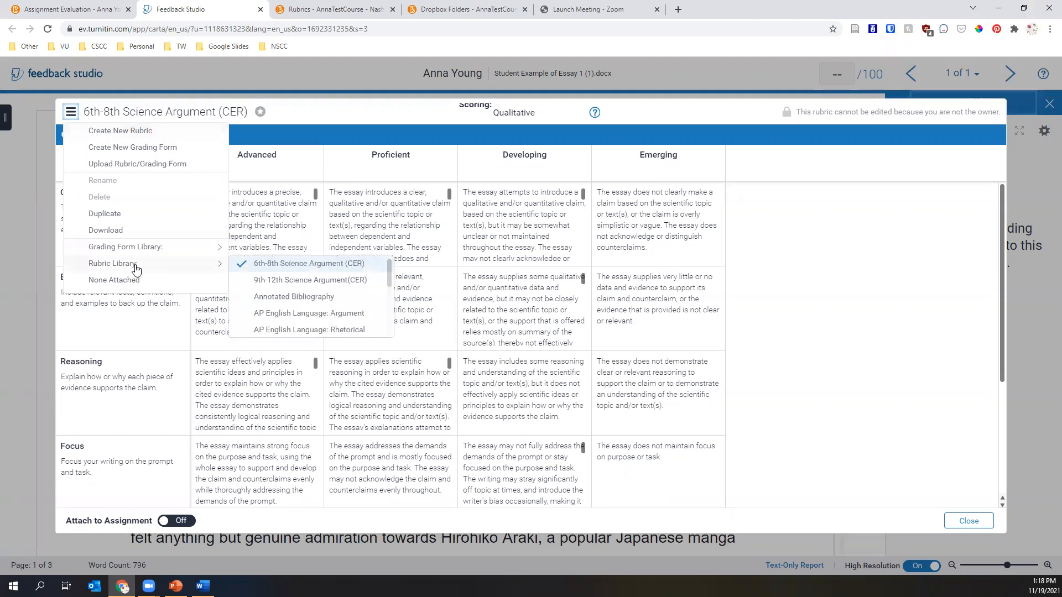
mouse_move(390, 284)
mouse_down()
mouse_move(391, 333)
mouse_move(387, 273)
mouse_up()
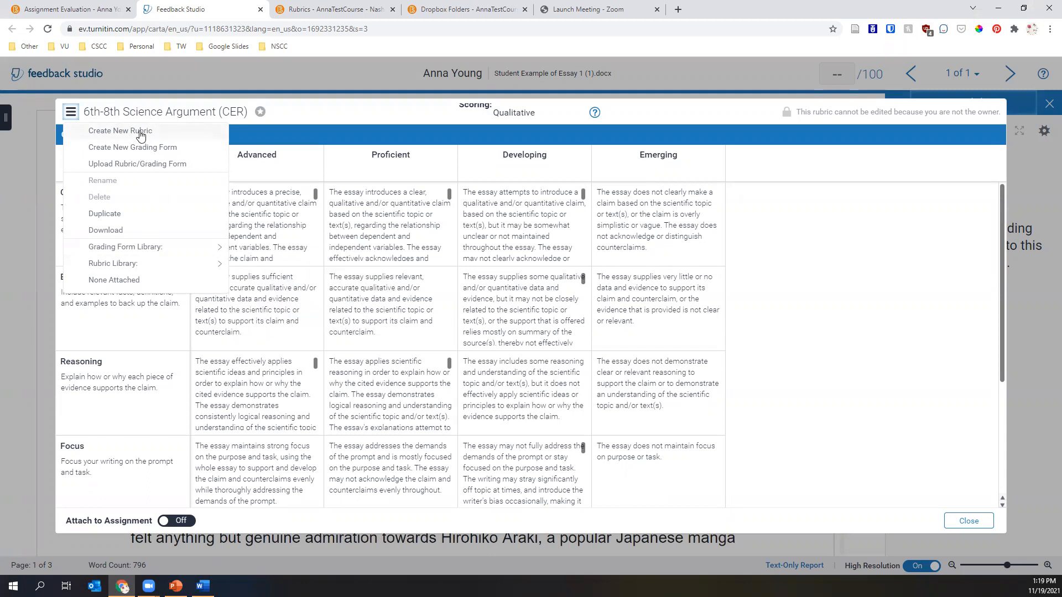
Create a new rubric in the rubric manager and name its first criterion Accuracy.
click(141, 131)
click(209, 203)
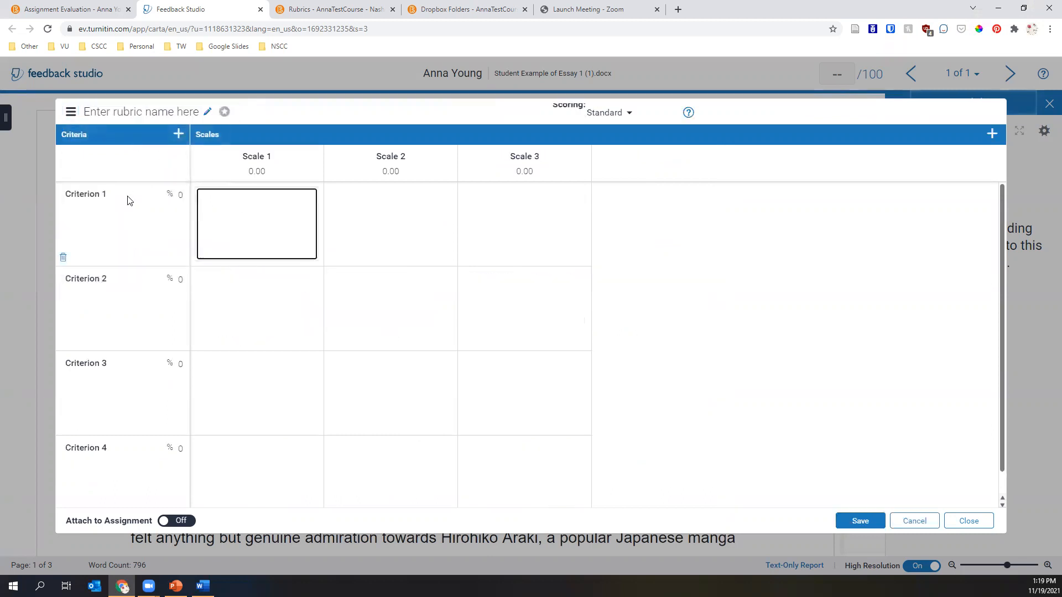
click(103, 194)
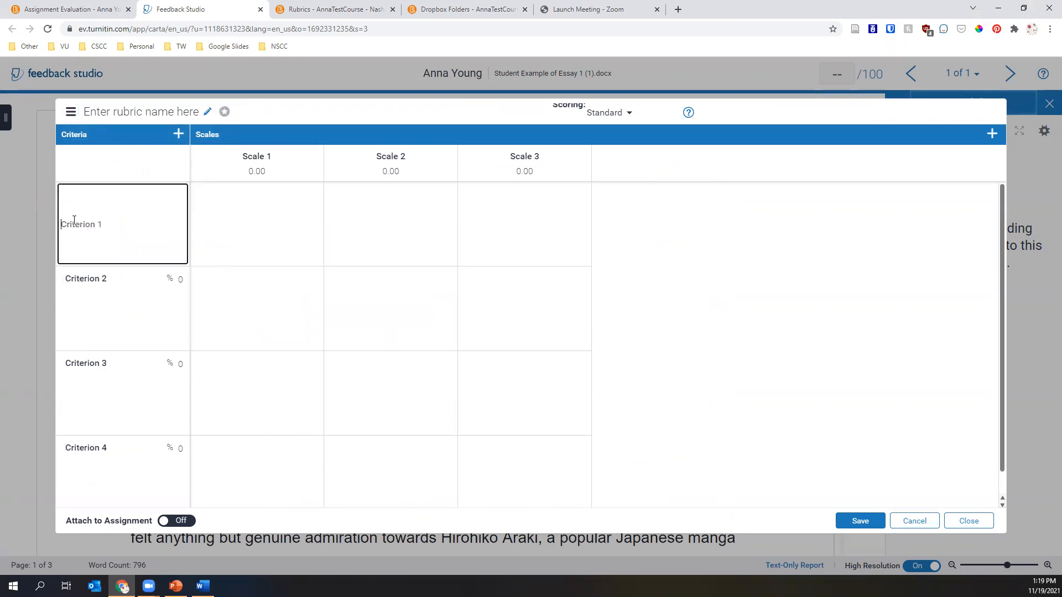
text(Accuracy)
Enter "Description" in the Accuracy criterion's Scale 1 cell and open its Scale 2 cell for editing.
click(236, 208)
text(Descrip)
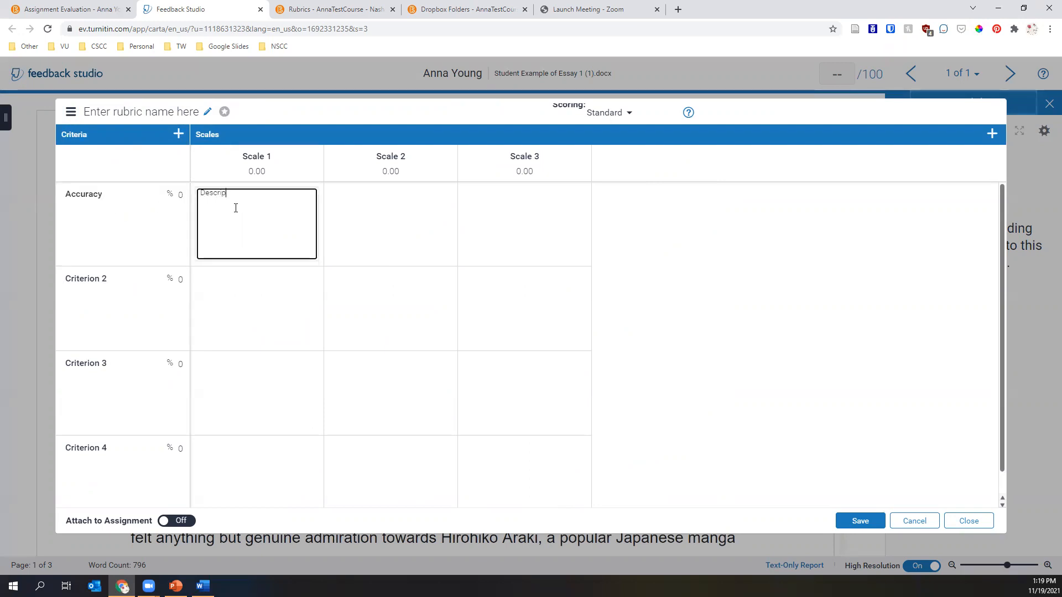
text(tion)
click(359, 210)
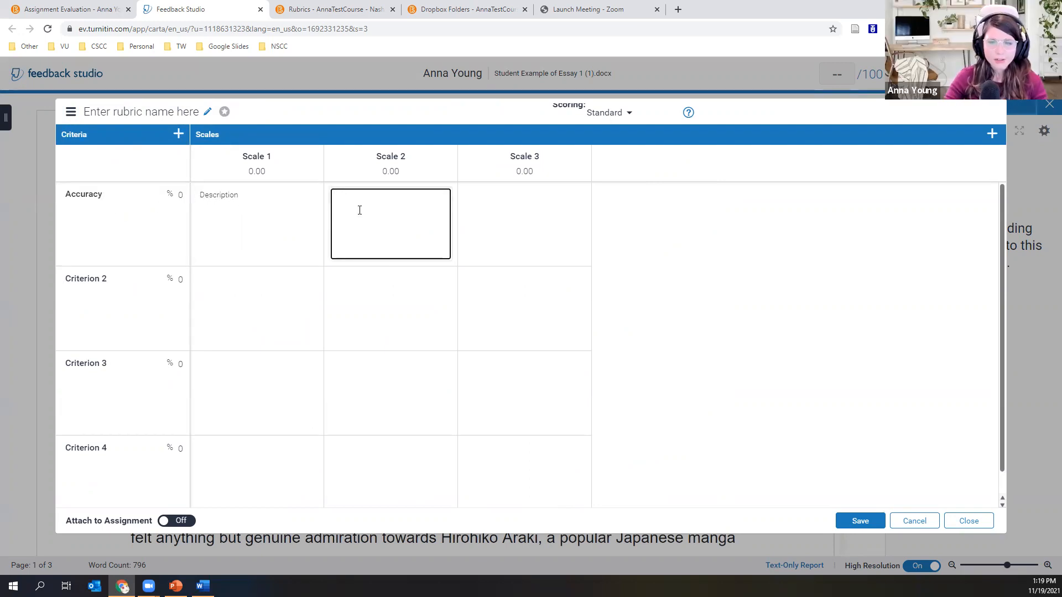
Enter "Description" in the Accuracy criterion's Scale 2 cell and save the rubric anyway with its remaining fields incomplete.
text(Description)
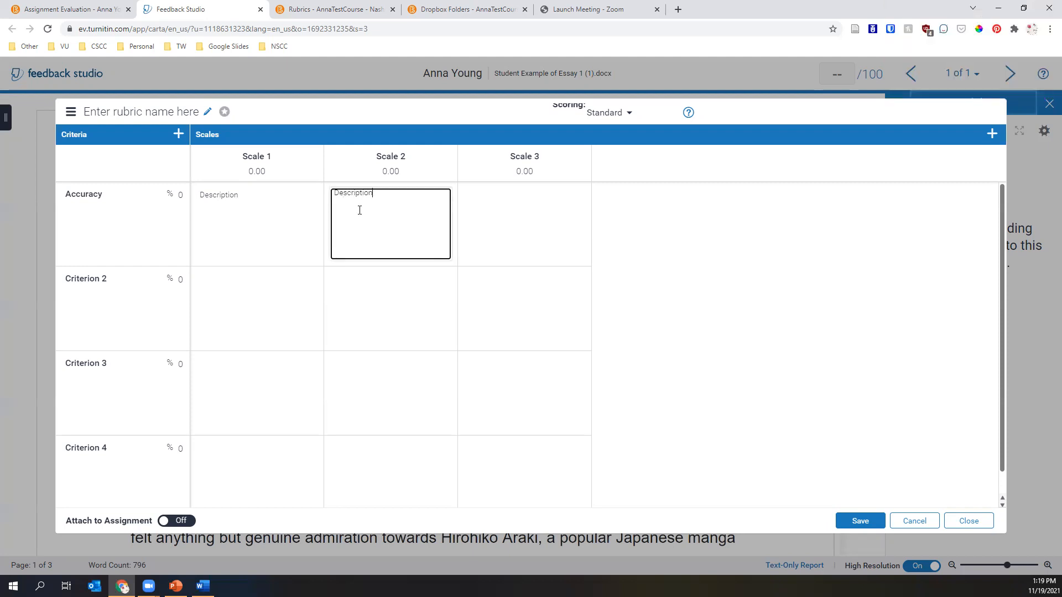
click(526, 223)
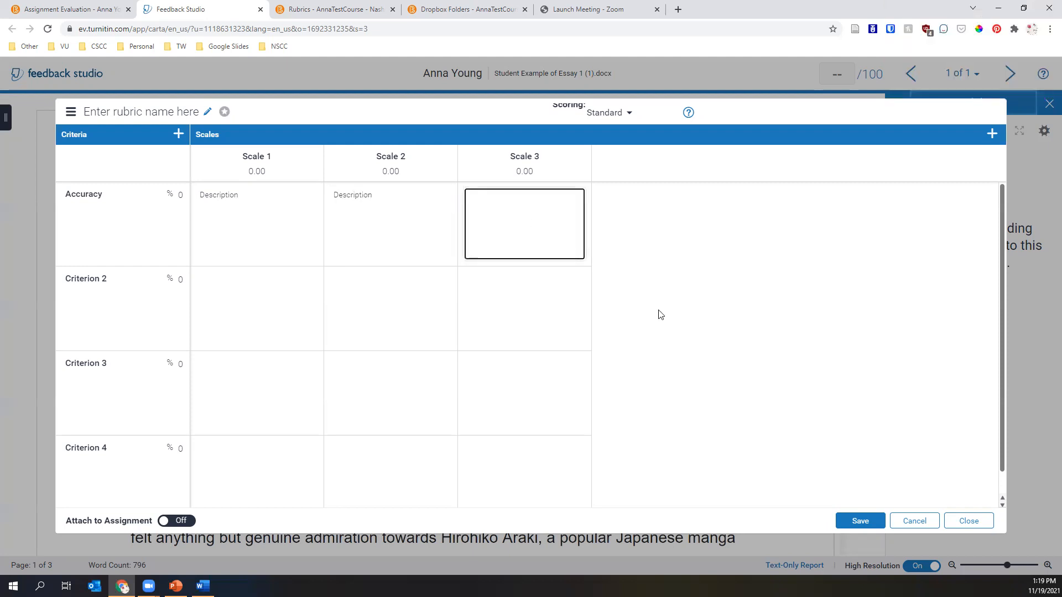
click(880, 521)
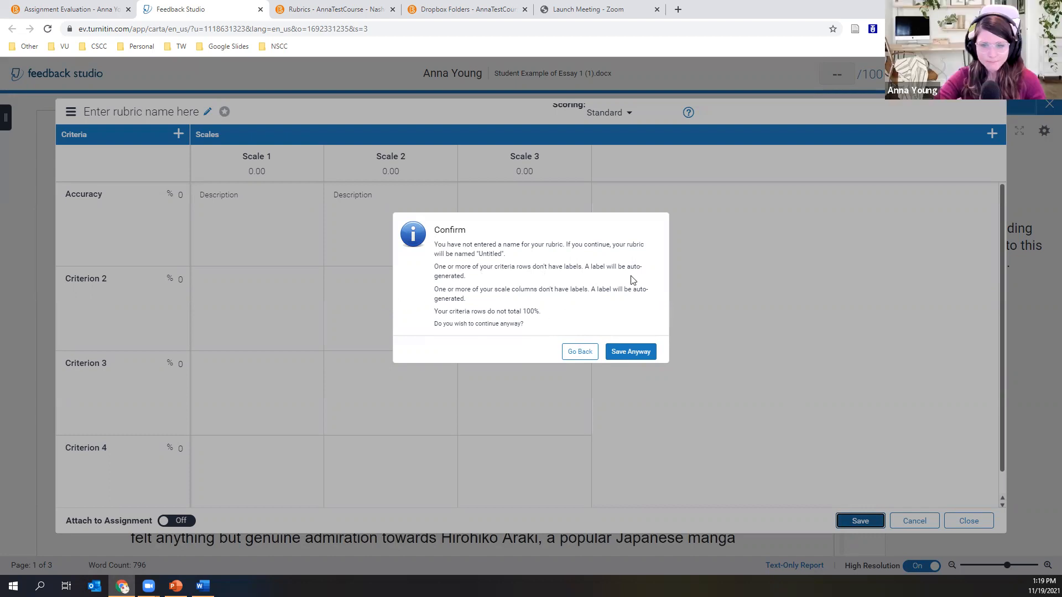
click(622, 364)
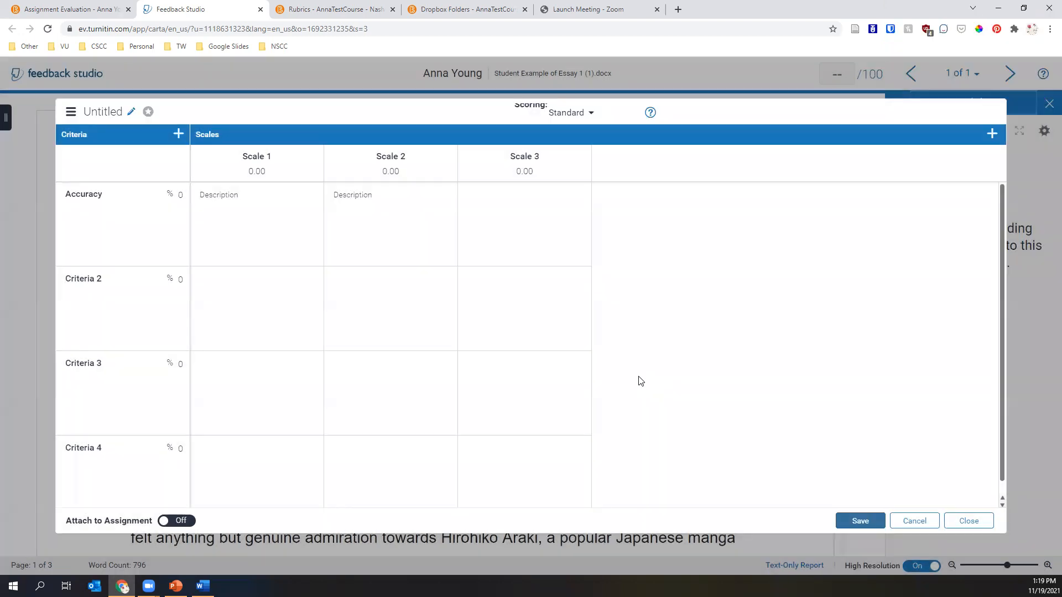
Rename the untitled rubric as "Rubric", save it anyway, and close the rubric manager.
click(126, 113)
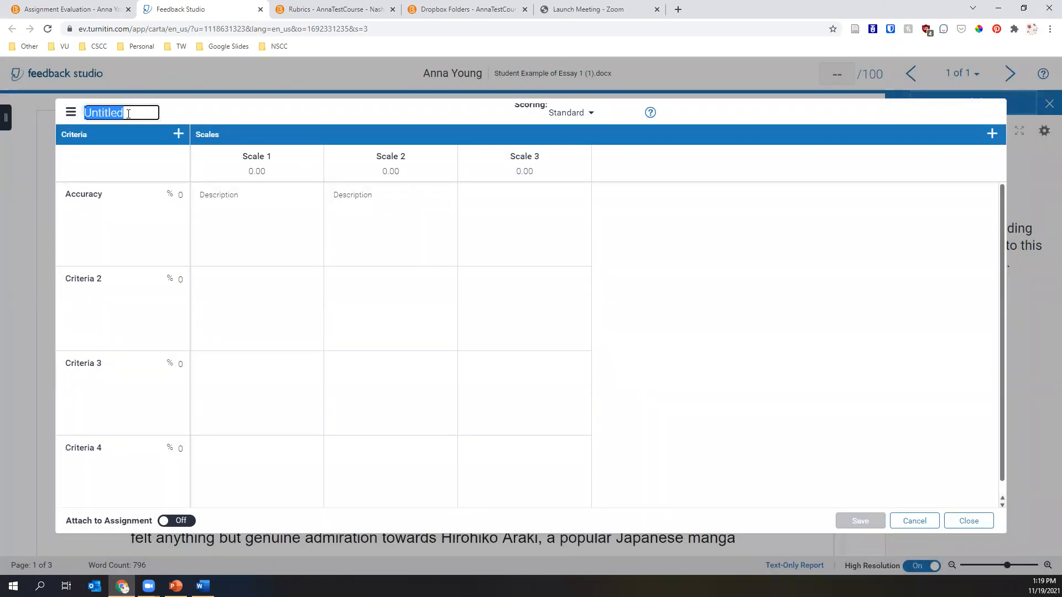
text(Rubric)
click(727, 284)
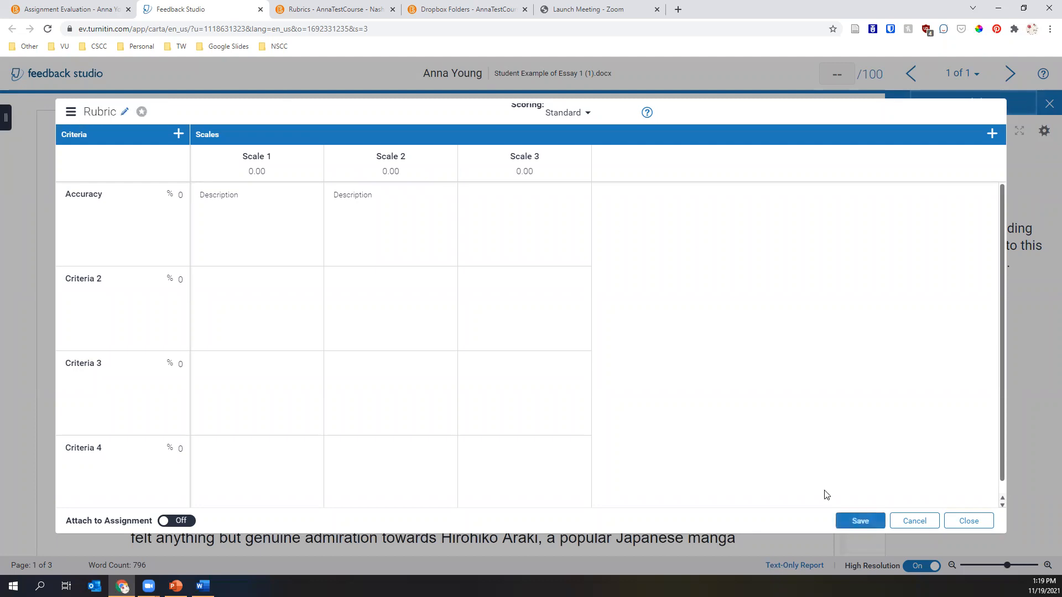
click(860, 521)
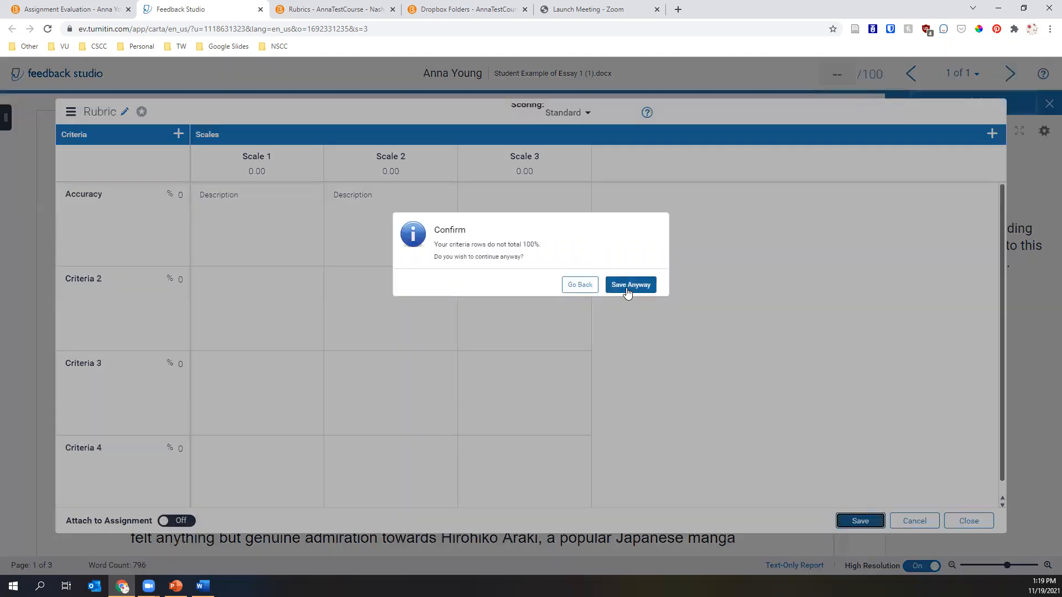
click(631, 284)
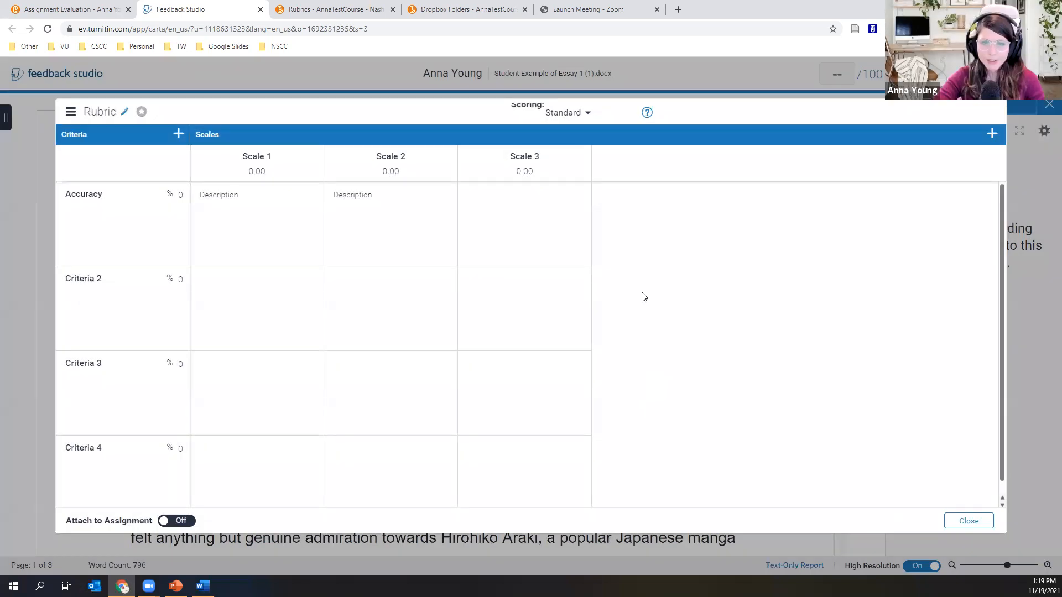
click(947, 526)
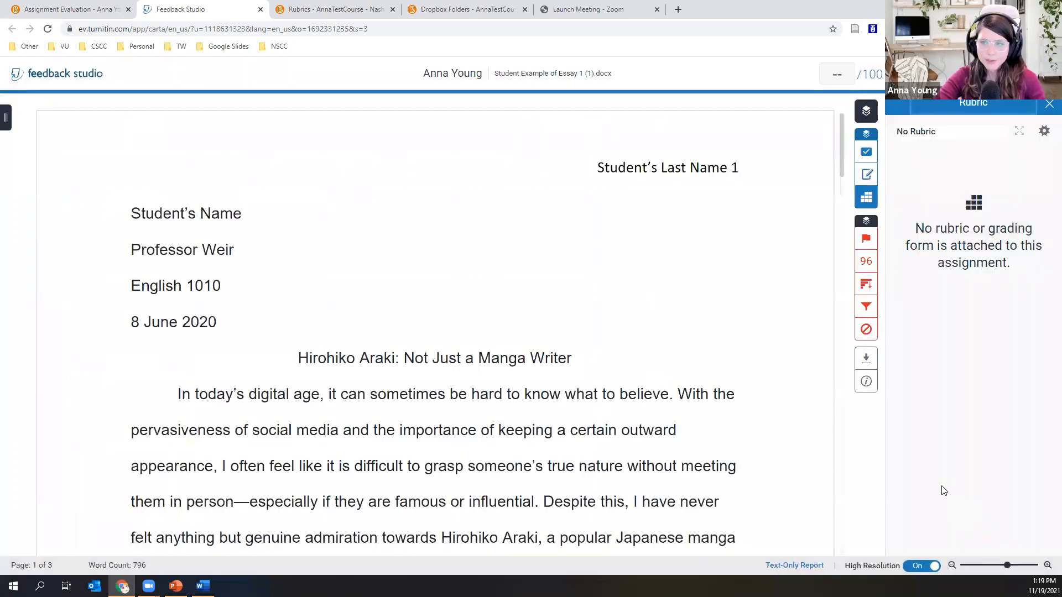
Reopen the rubric manager, choose Rubric from the Rubric Library, and attach it to the assignment.
click(1044, 131)
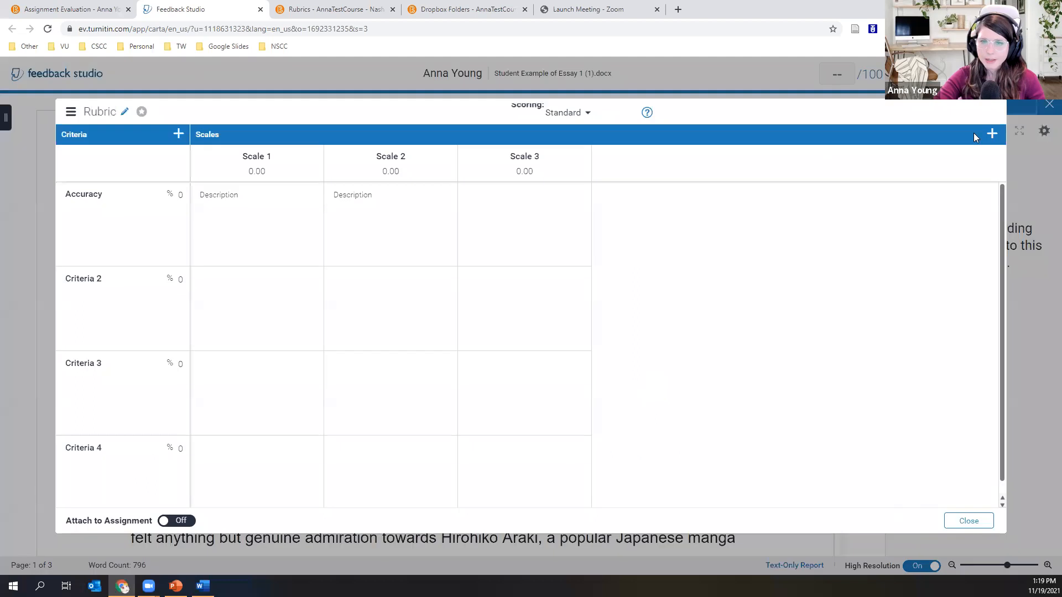
click(74, 112)
mouse_move(152, 252)
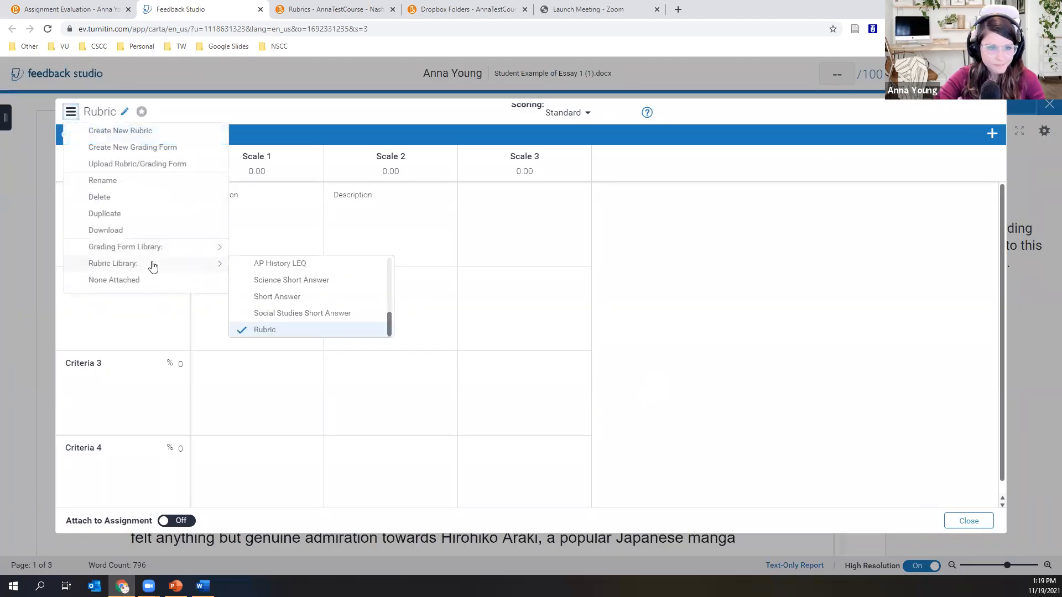
click(295, 331)
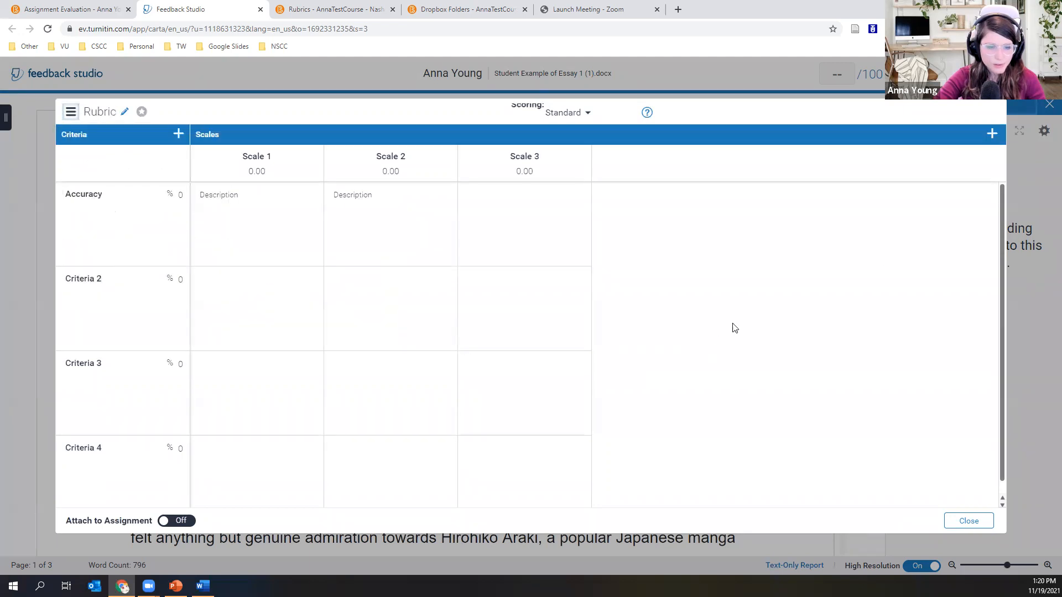
click(176, 521)
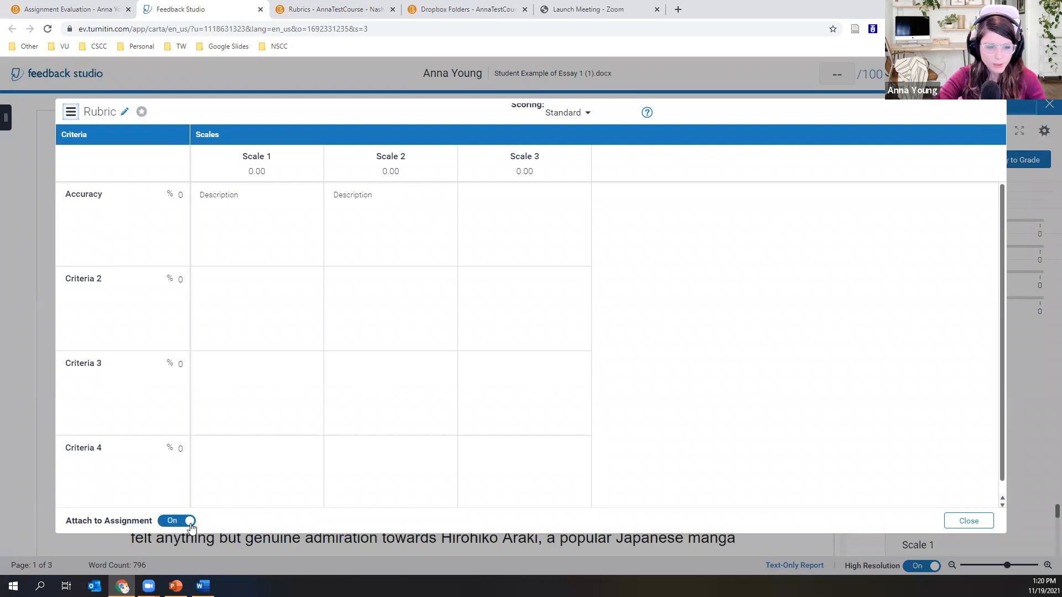
click(969, 520)
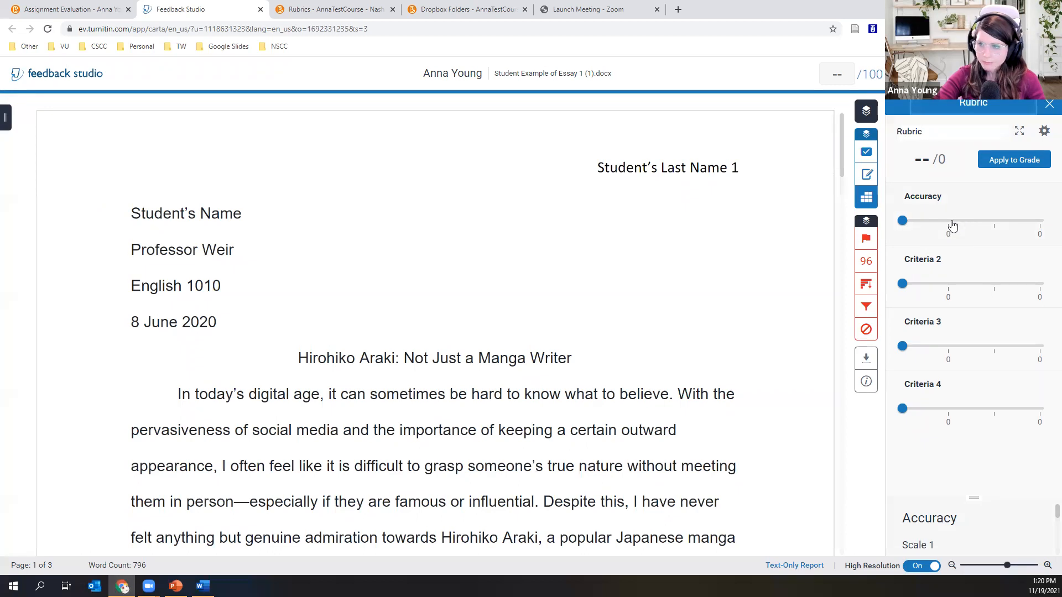
Rate the essay on the attached rubric: Accuracy Scale 2, Criteria 2 Scale 2, Criteria 3 Scale 1, and Criteria 4 Scale 2.
click(987, 222)
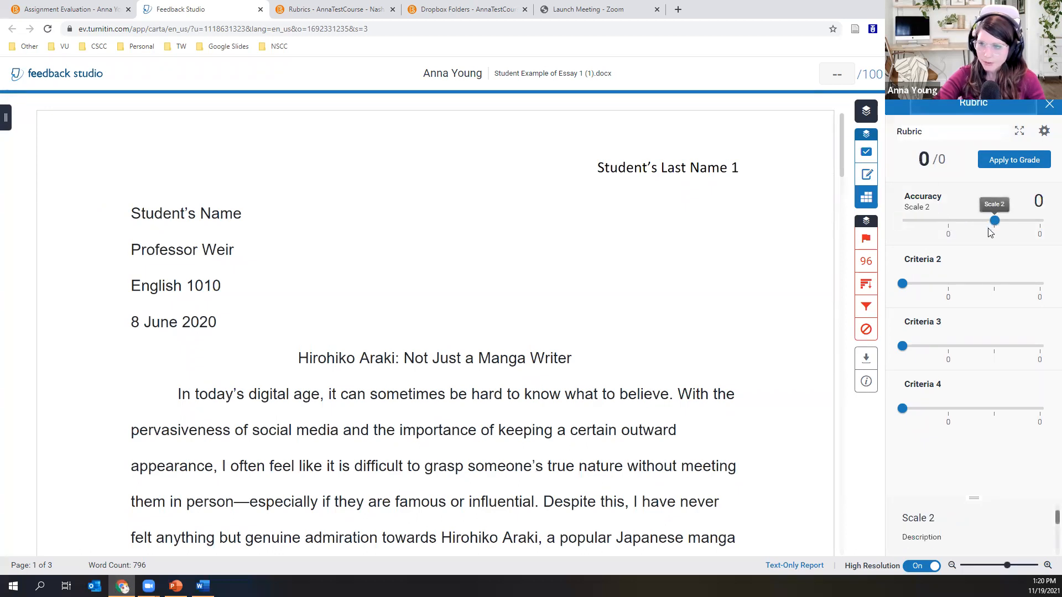
click(993, 284)
click(949, 346)
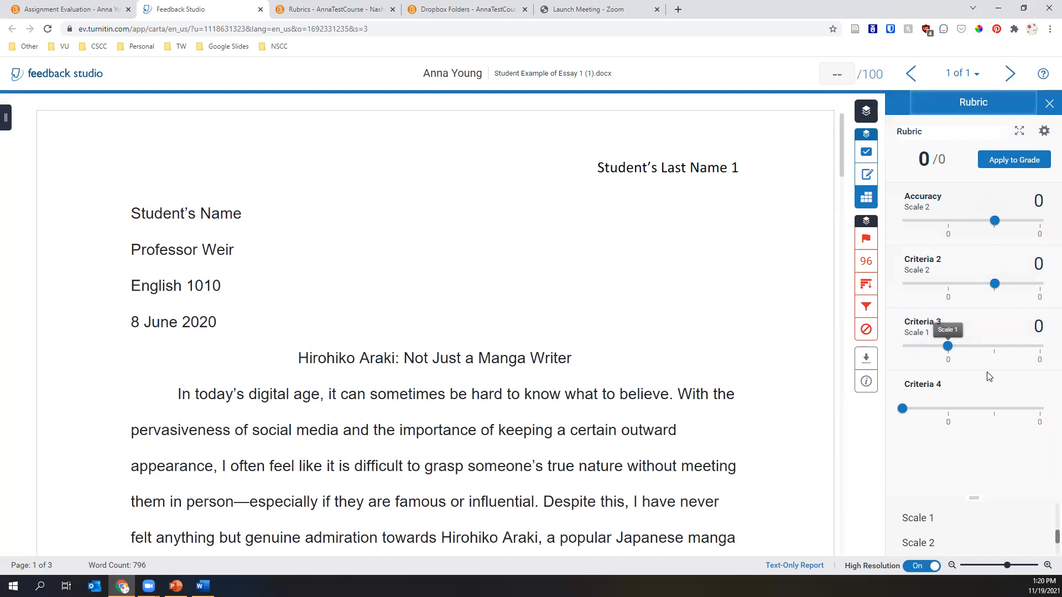
click(999, 410)
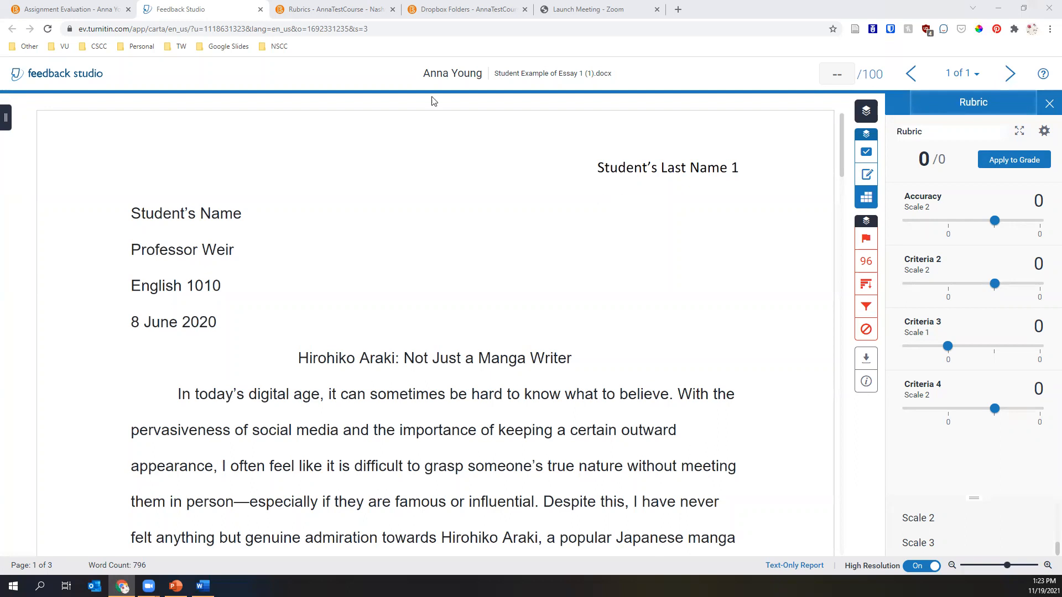
Close Feedback Studio and leave the Week 1 submission evaluation in Brightspace for the course's Dropbox Folders list.
click(260, 10)
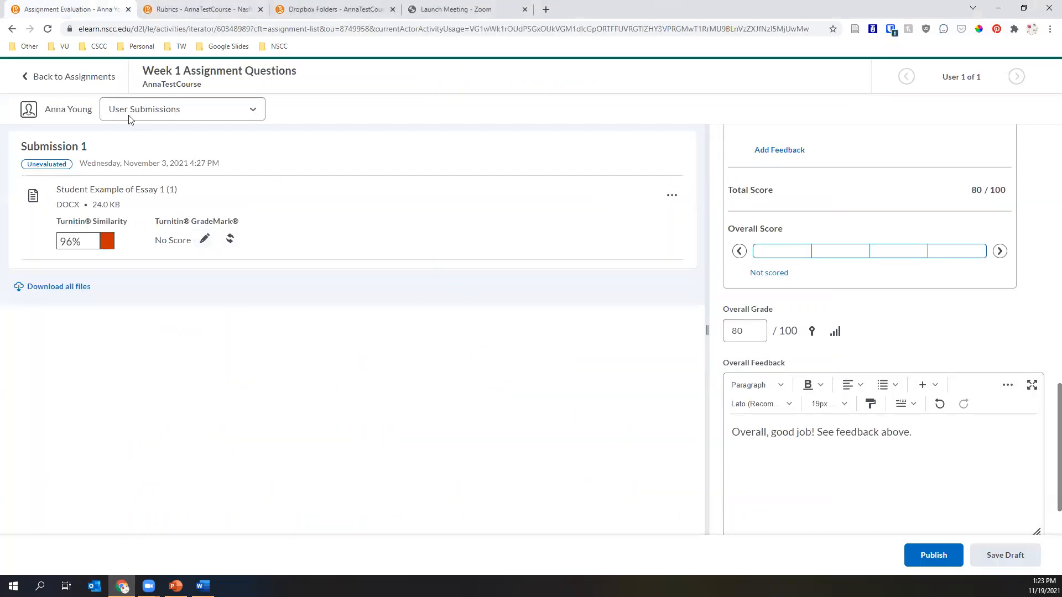
click(72, 76)
click(434, 214)
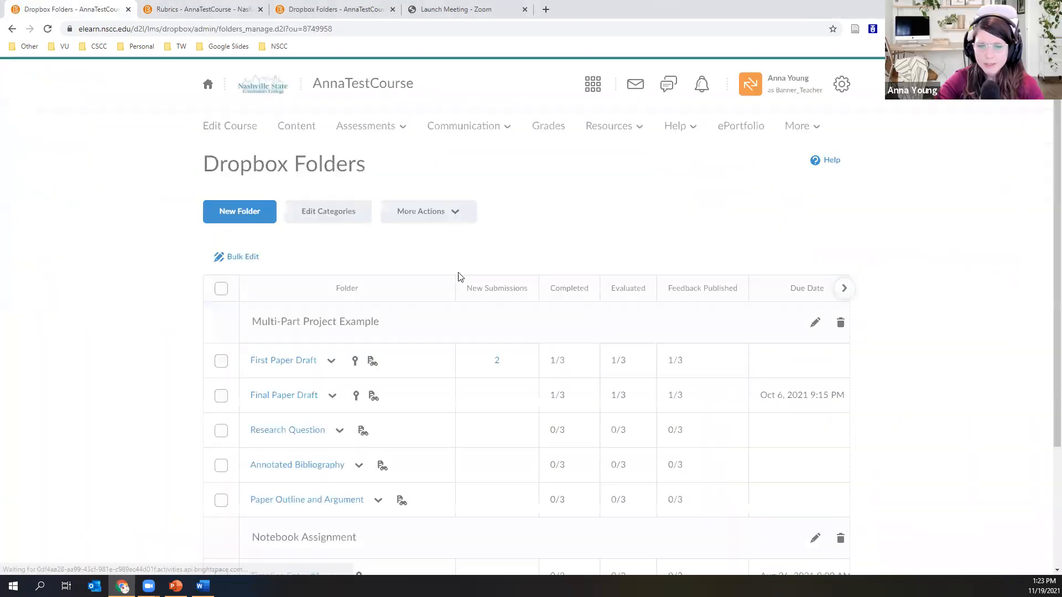
scroll(392, 497, down, 2)
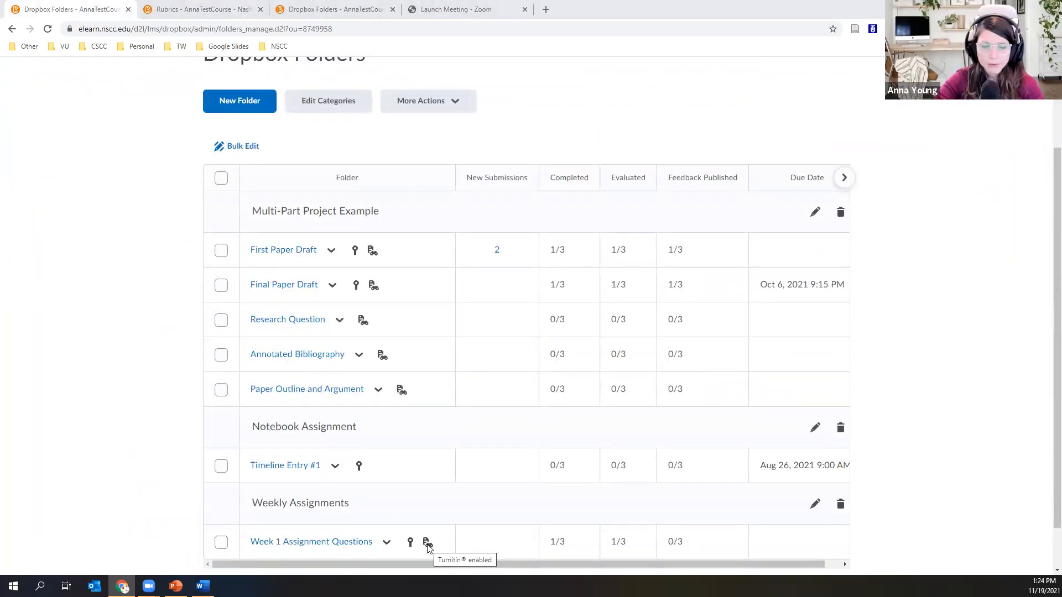
Edit the Week 1 Assignment Questions folder and look at its Turnitin integration settings.
click(388, 546)
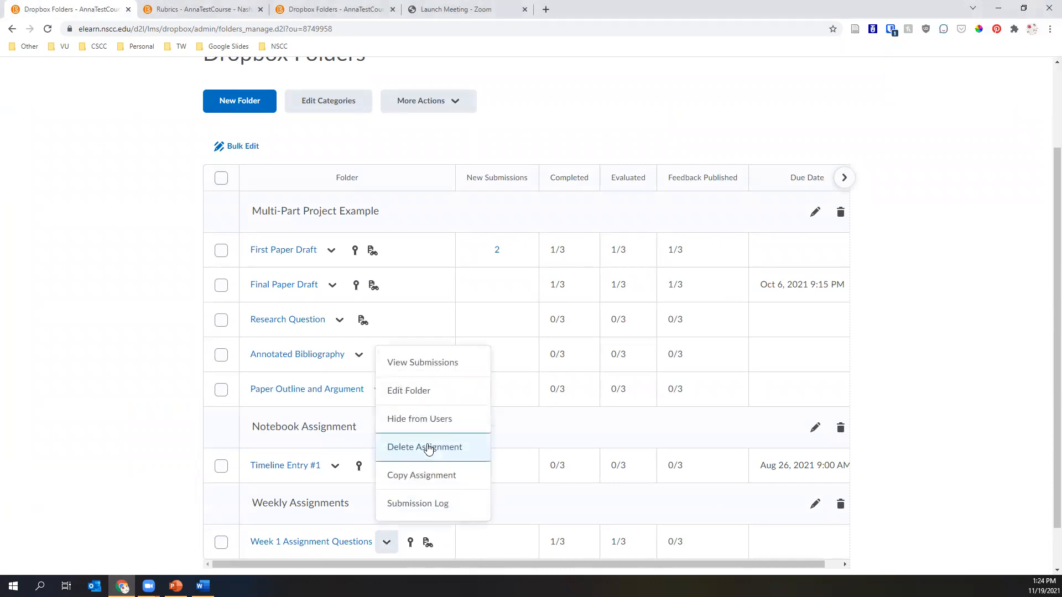
click(498, 549)
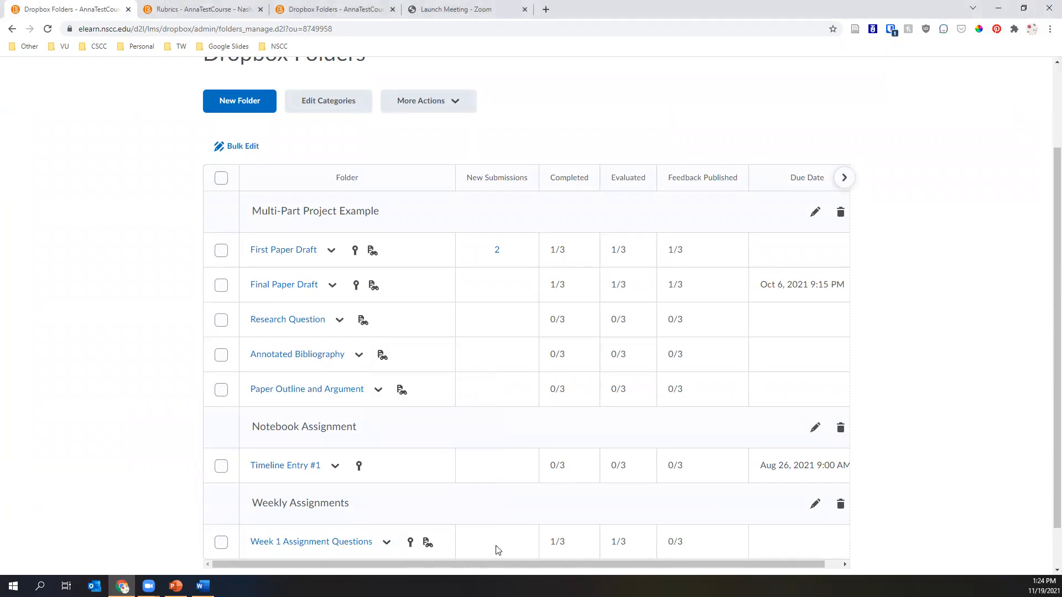
scroll(498, 549, down, 1)
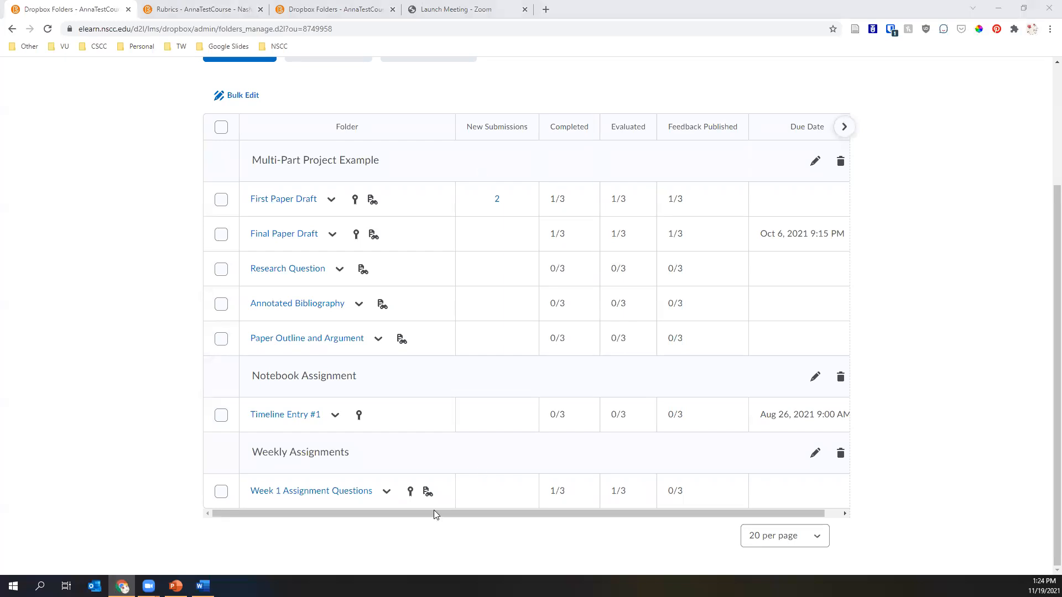
click(386, 493)
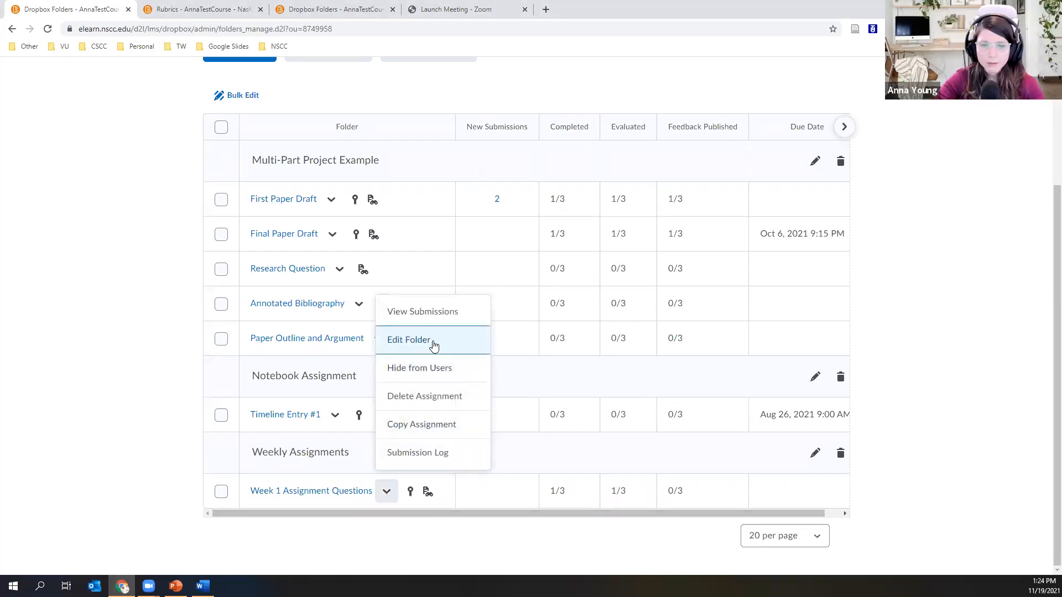
click(433, 346)
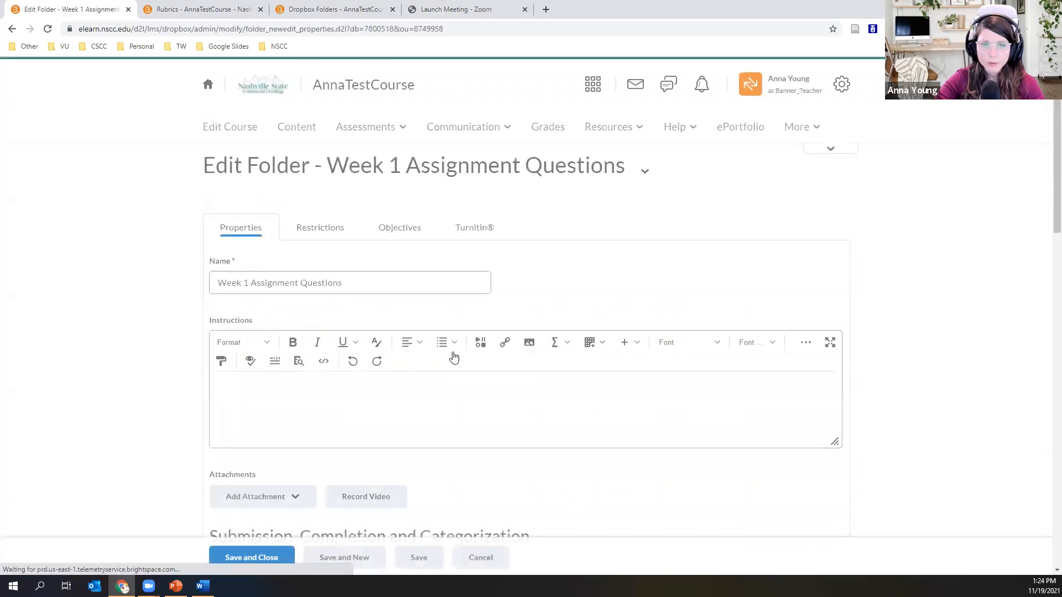
click(475, 237)
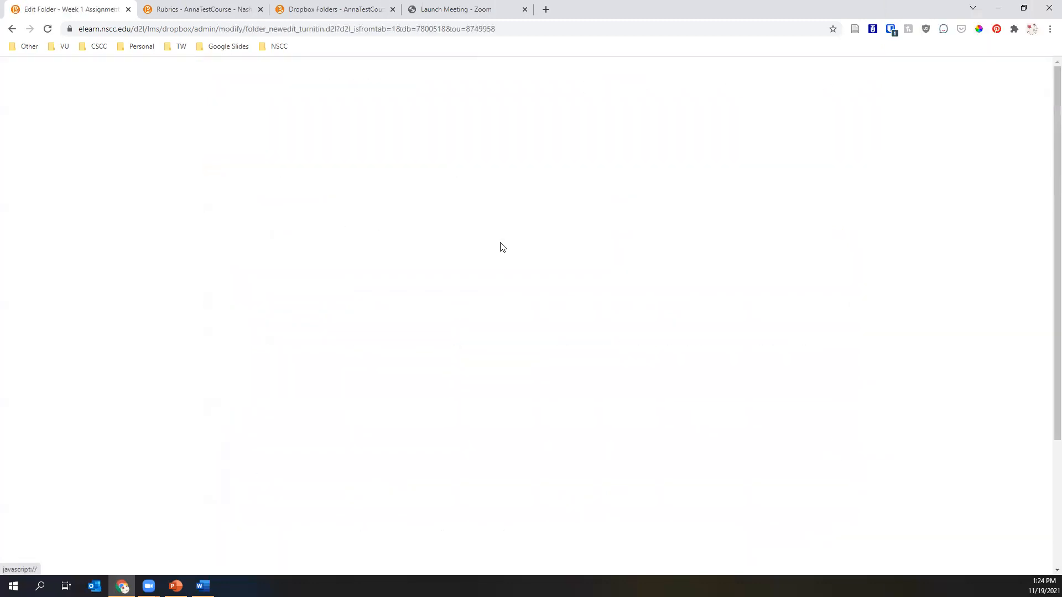
click(677, 539)
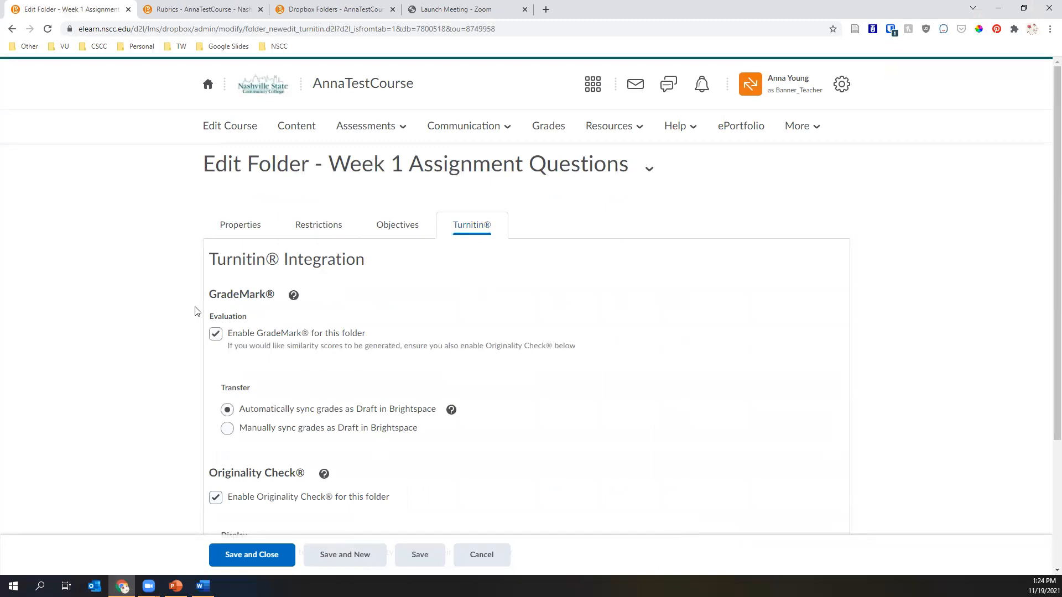
Go back to the Assignment Dropbox list and reopen the Week 1 folder's Turnitin settings to review GradeMark and Originality Check.
click(366, 126)
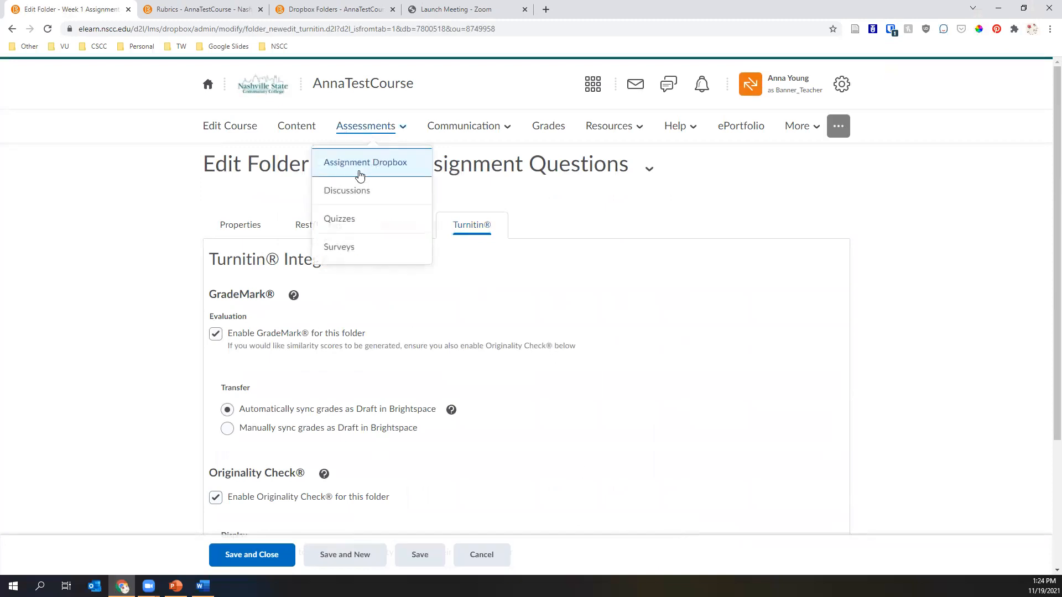
click(401, 163)
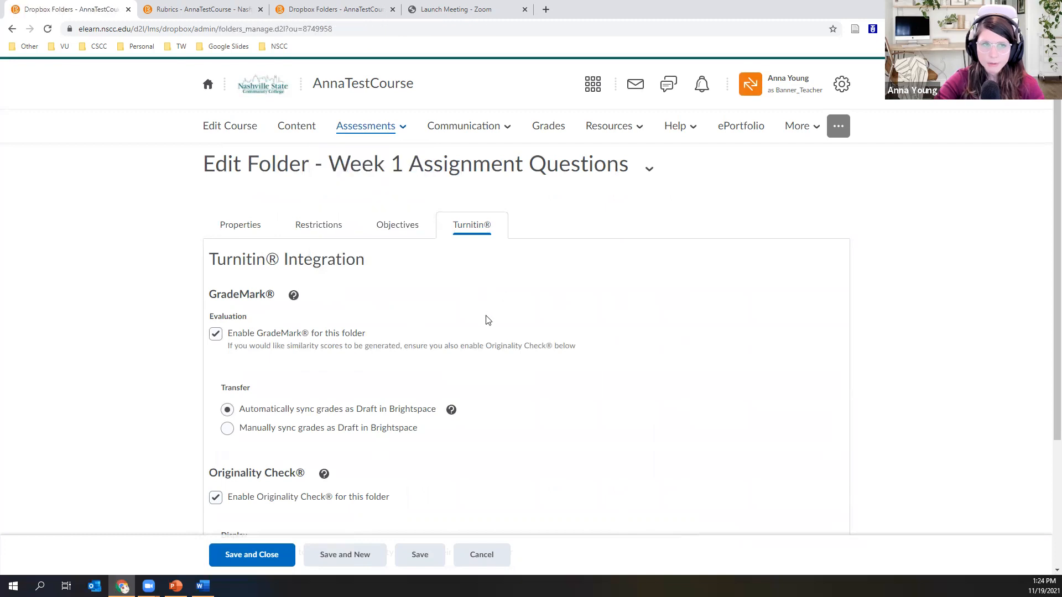
scroll(485, 407, down, 2)
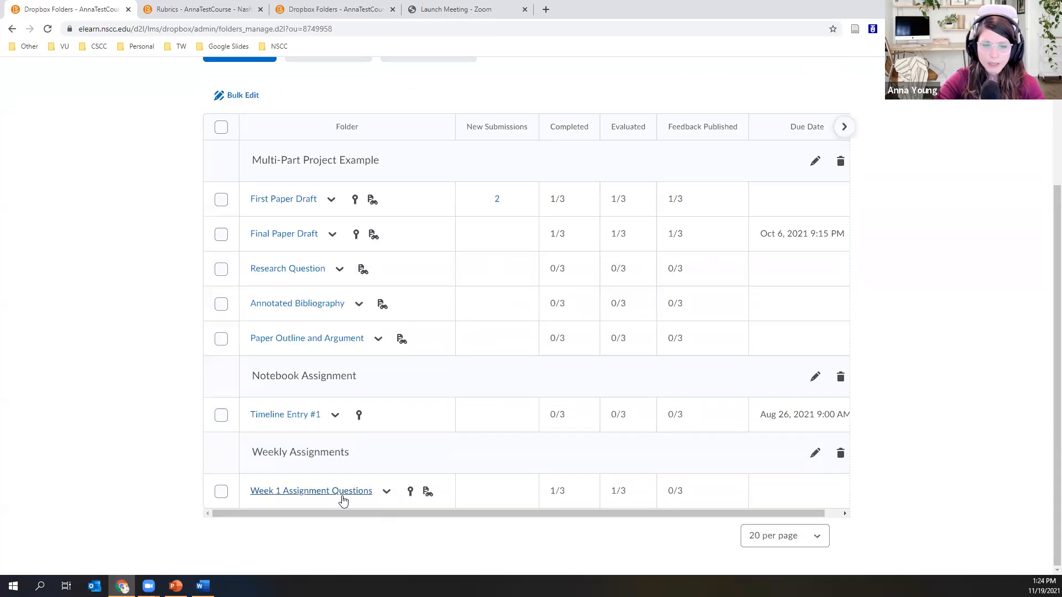
click(387, 492)
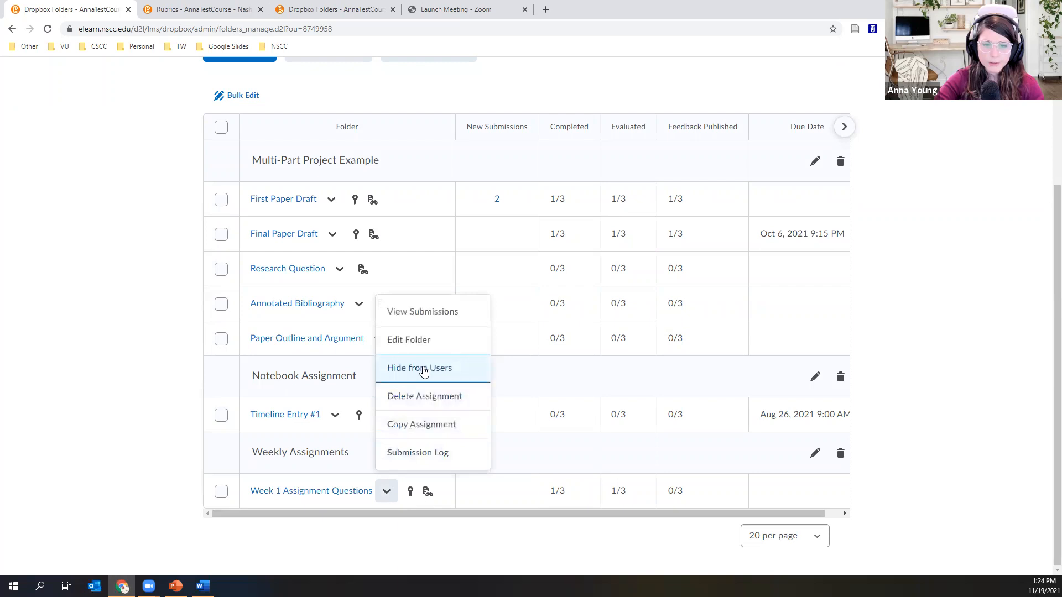
click(434, 341)
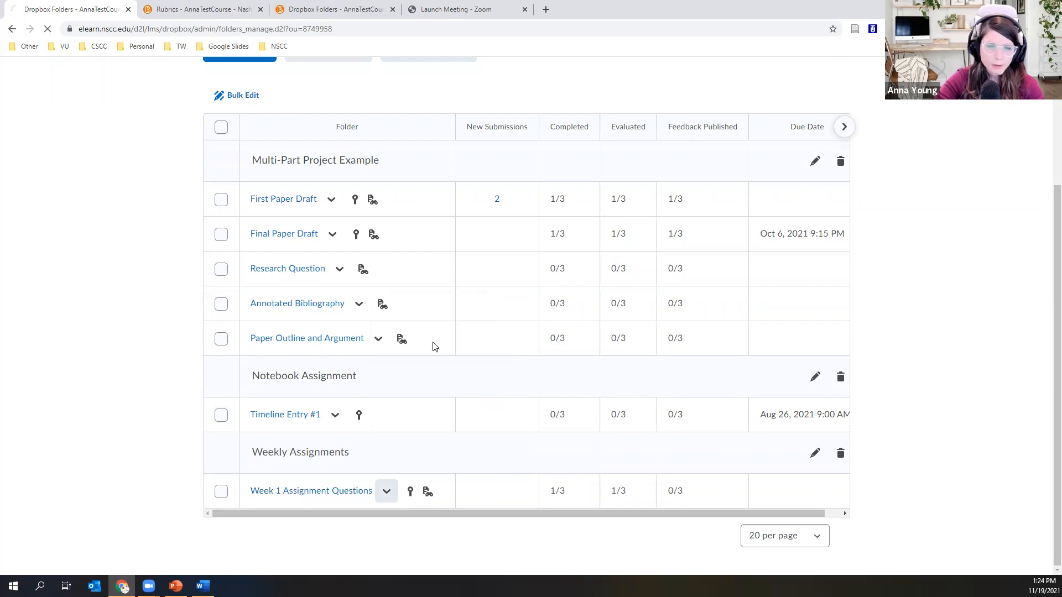
click(473, 233)
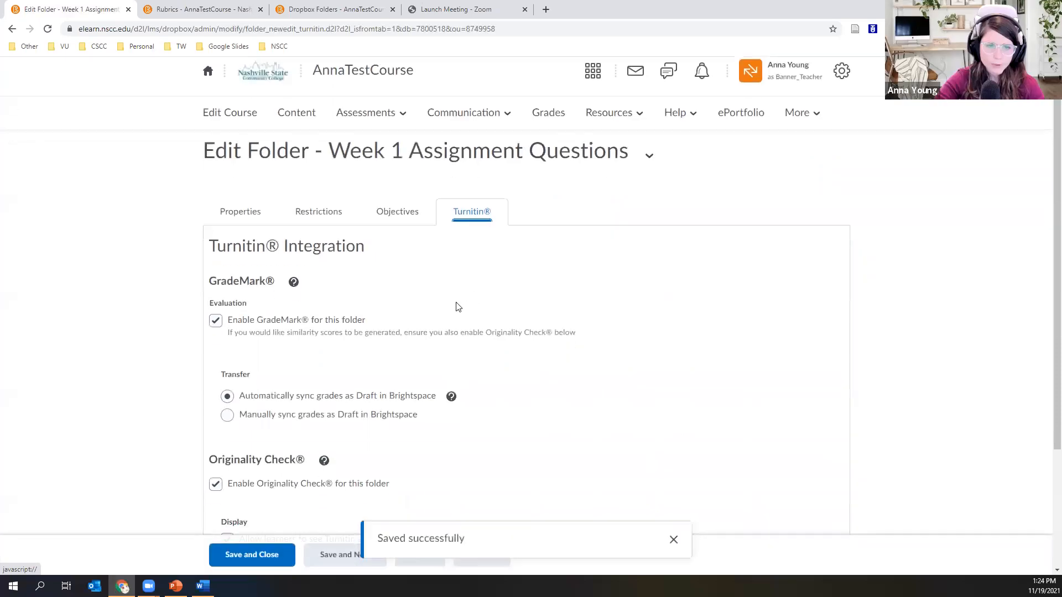
scroll(457, 308, down, 1)
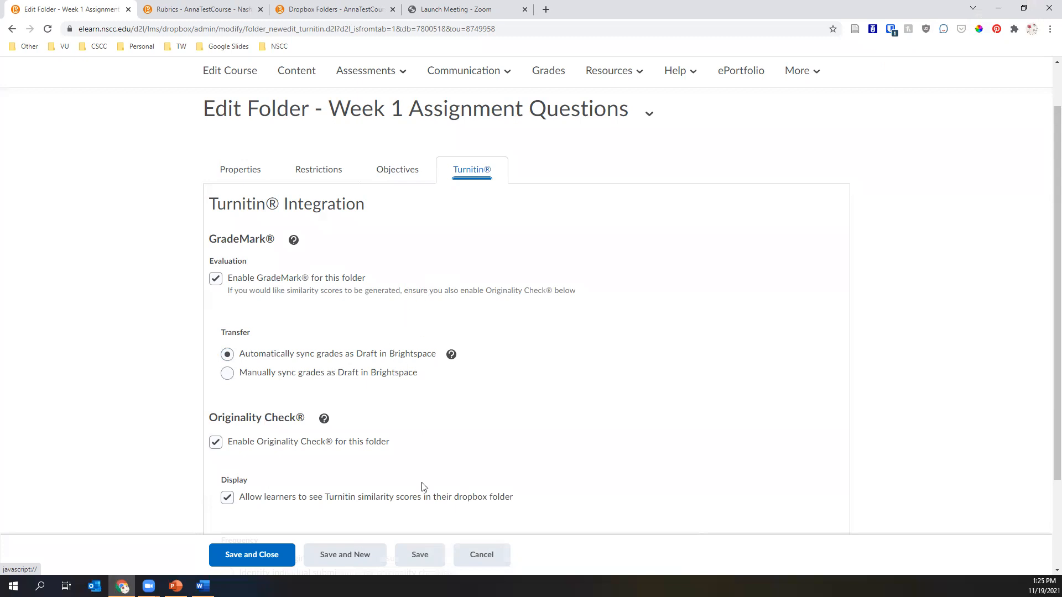
Leave the folder's Turnitin settings for the Assignment Dropbox list and look through the course's dropbox folders.
scroll(384, 454, up, 1)
click(369, 126)
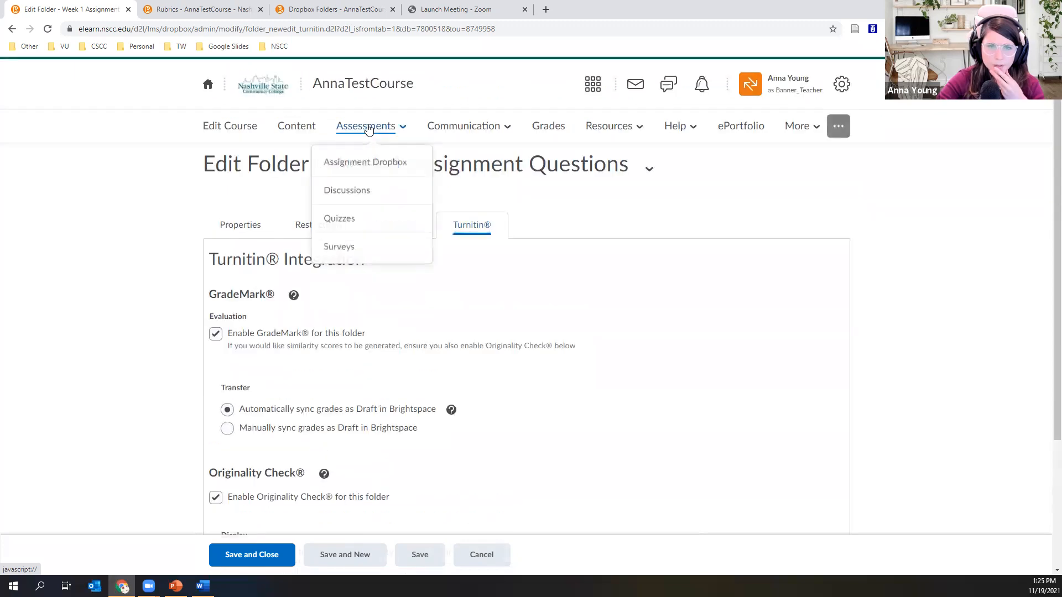
click(371, 162)
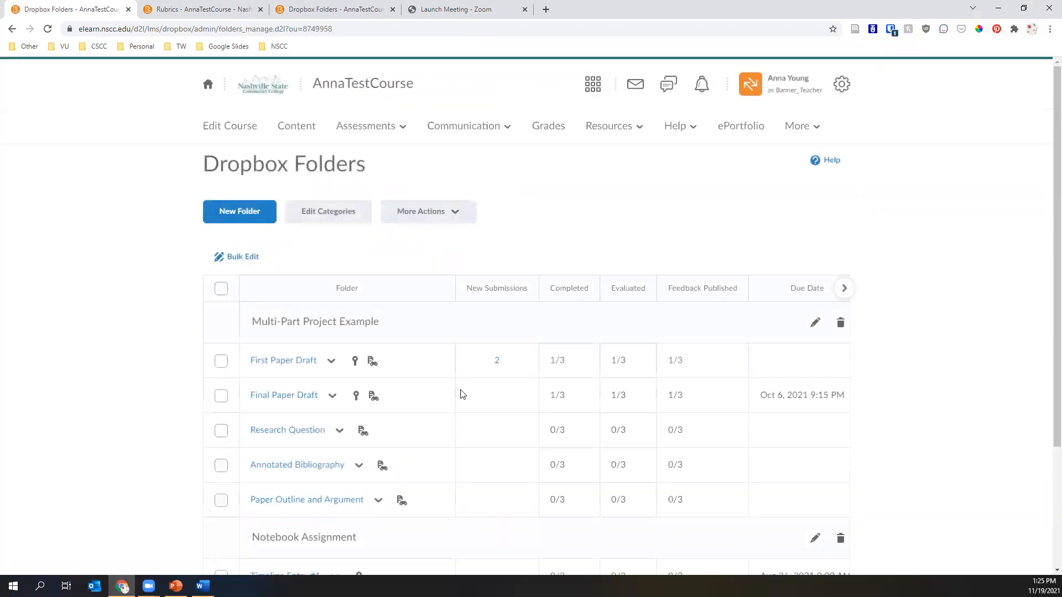
scroll(462, 395, down, 3)
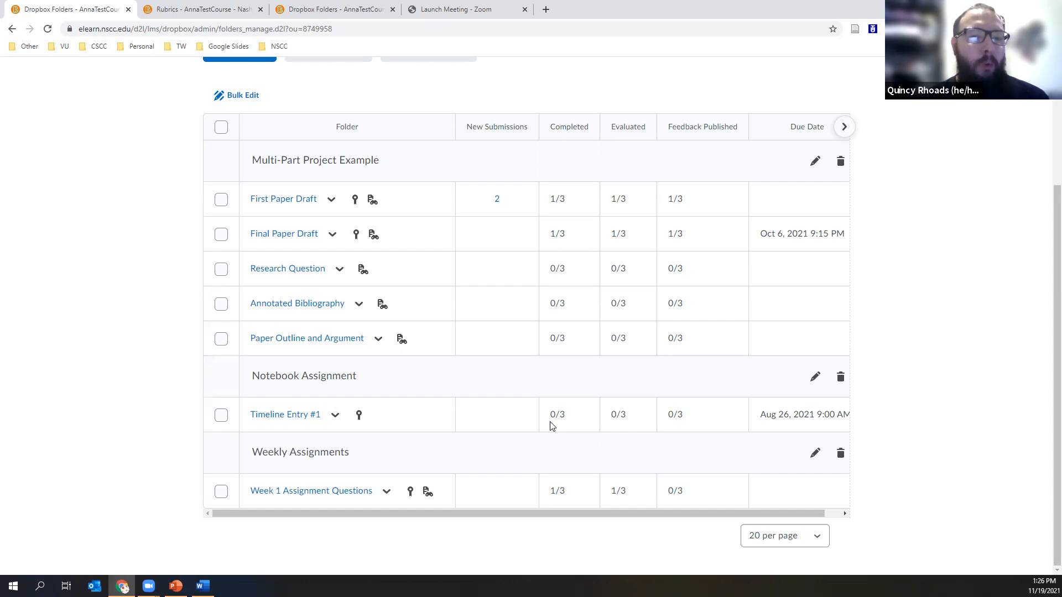
Open Import / Export / Copy Components from the course's administration page.
scroll(551, 426, up, 3)
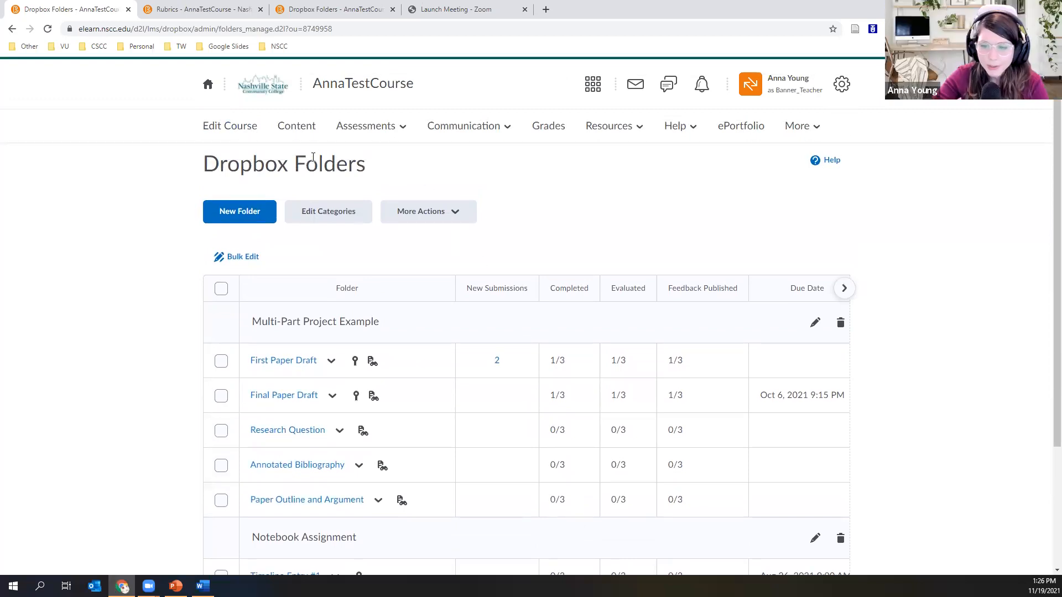
click(231, 127)
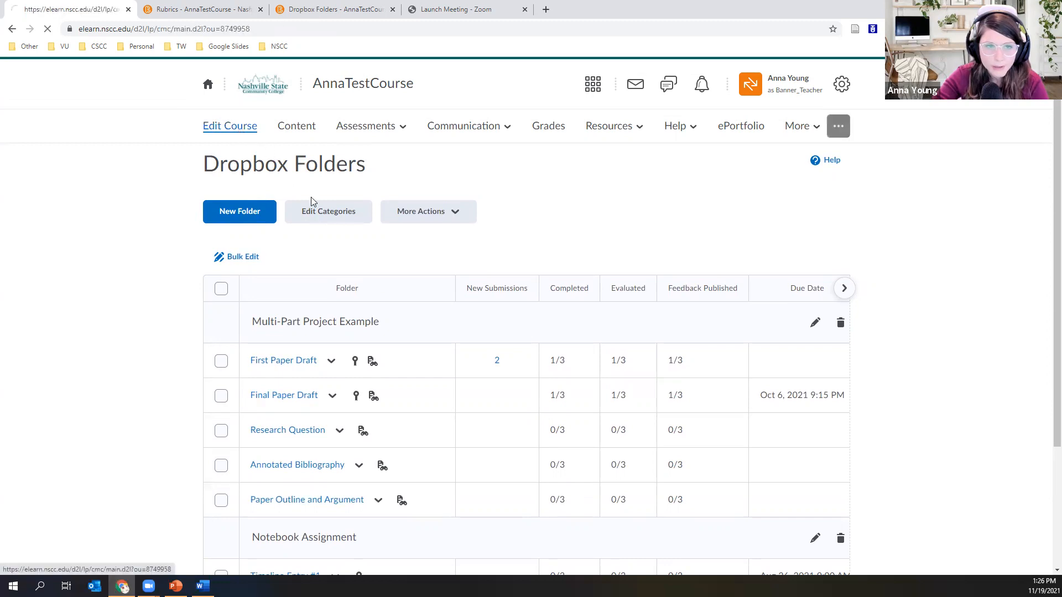
scroll(285, 348, down, 1)
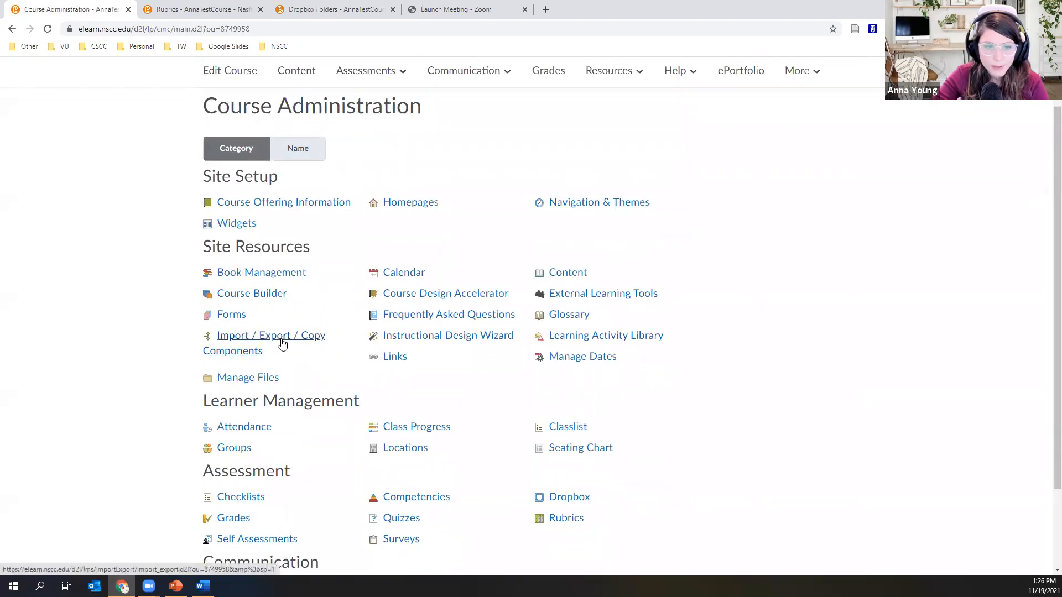
click(282, 343)
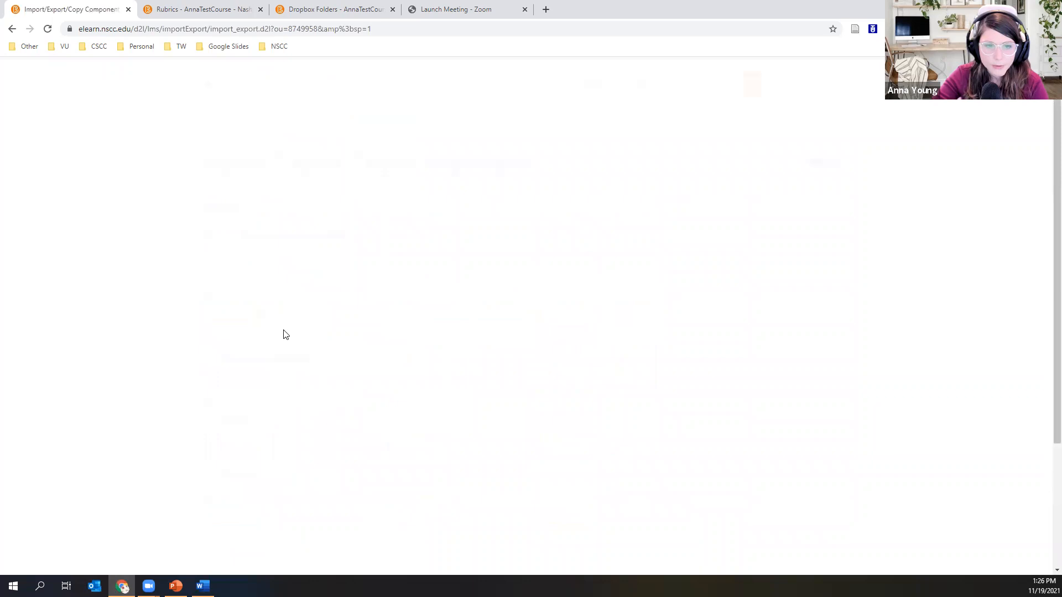
Open the offering search for the course to copy and search by the current test course's name.
click(353, 303)
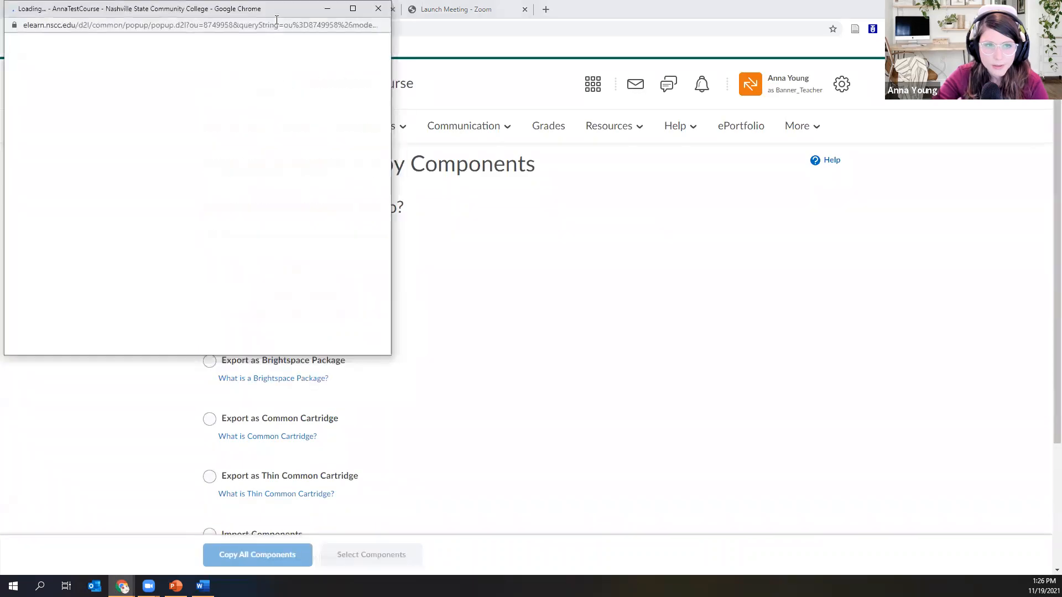
click(434, 121)
text(AnnaTestCourse)
click(507, 119)
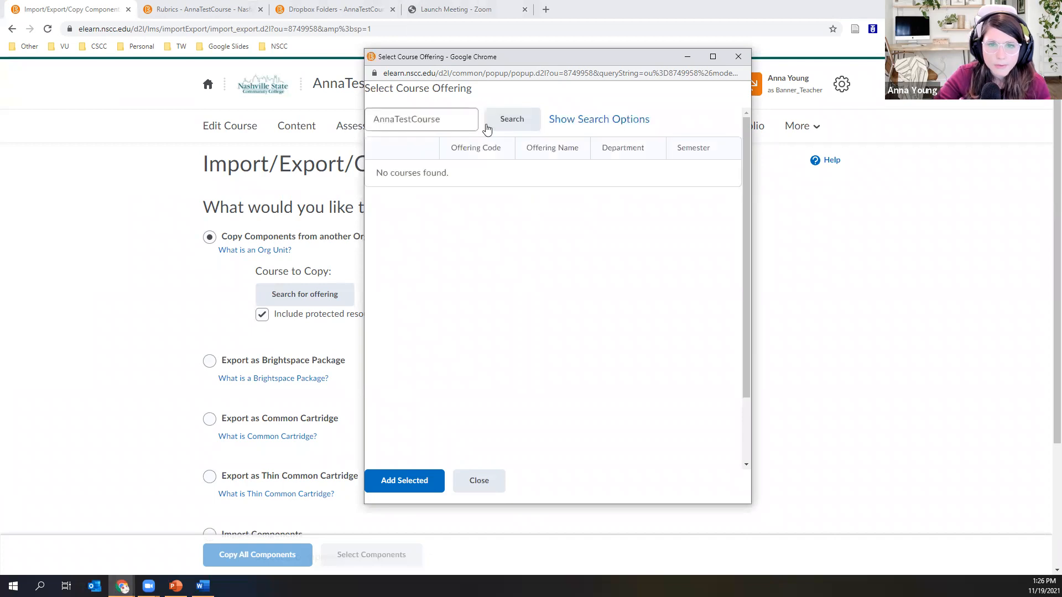
Replace the course search term with QCDC and search the offerings again.
double_click(426, 116)
text(NS O)
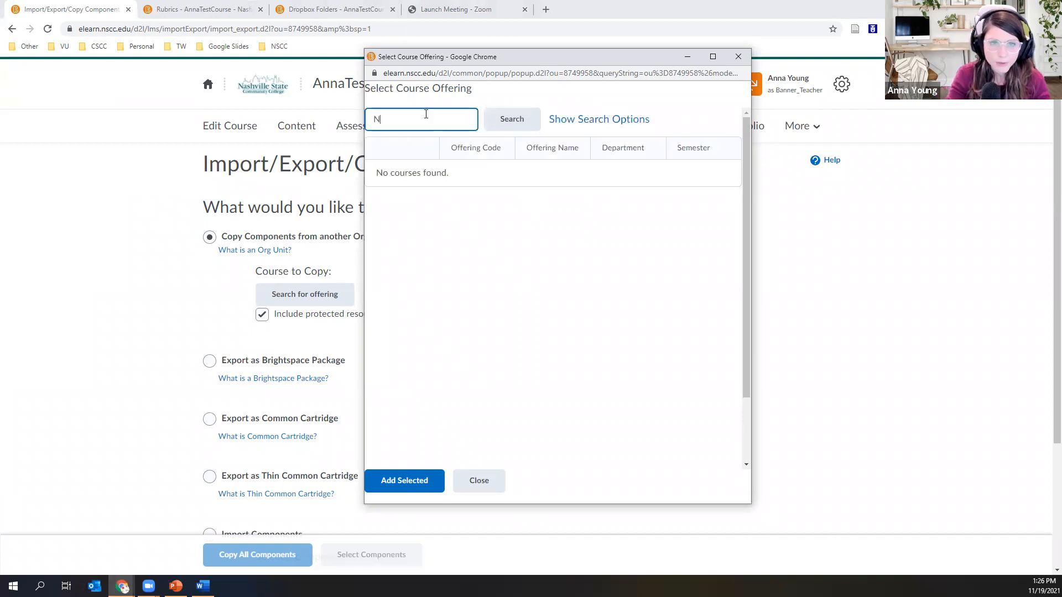
key(BackSpace)
key(BackSpace)
key(BackSpace)
key(BackSpace)
key(BackSpace)
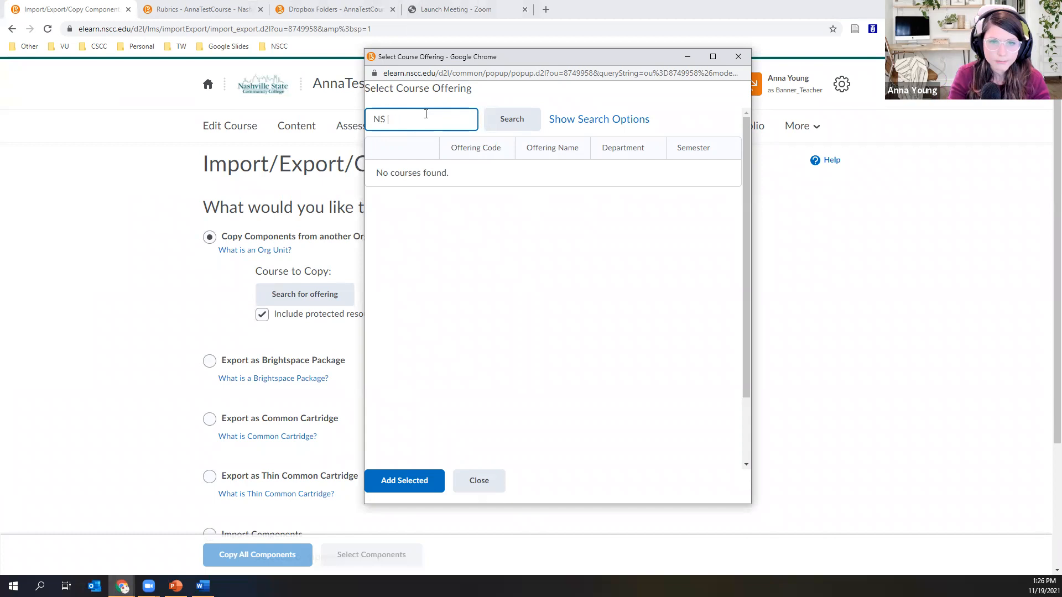
text(QCDC)
click(504, 118)
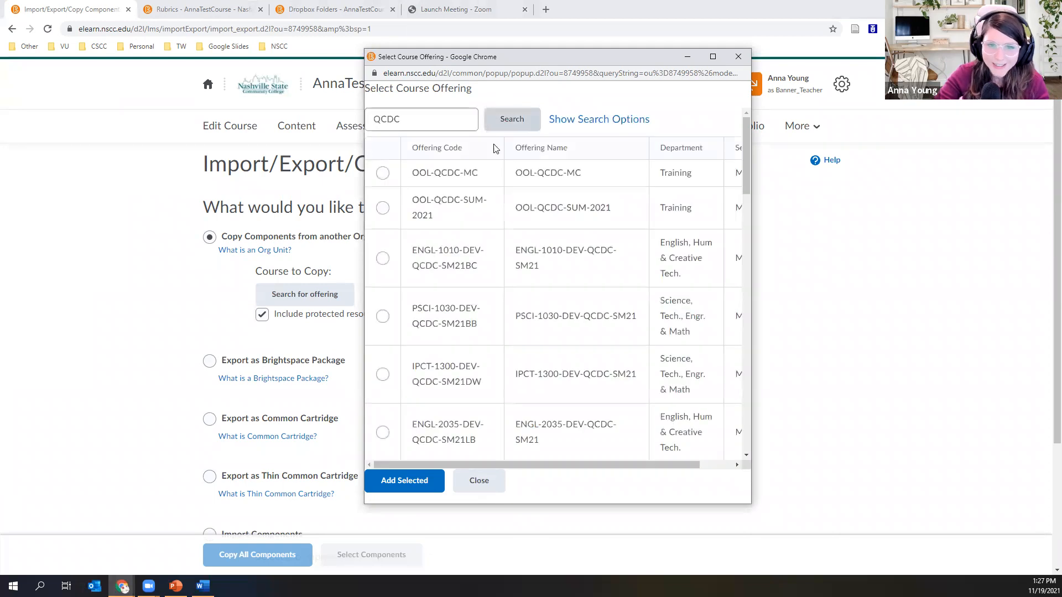
Select OOL-QCDC-SUM-2021 and add it as the course to copy from.
click(383, 174)
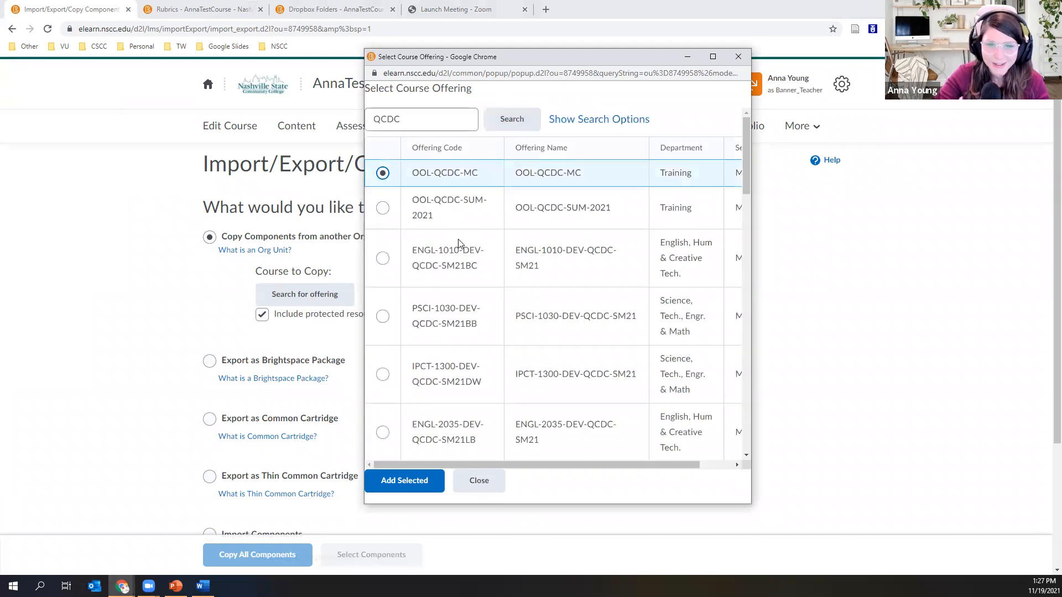
click(382, 208)
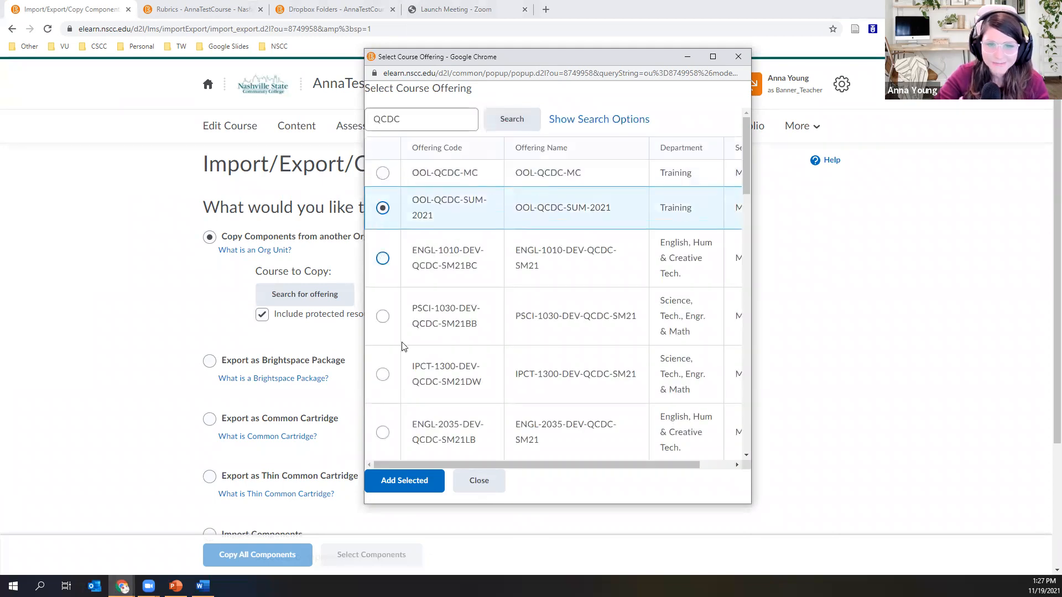
click(401, 482)
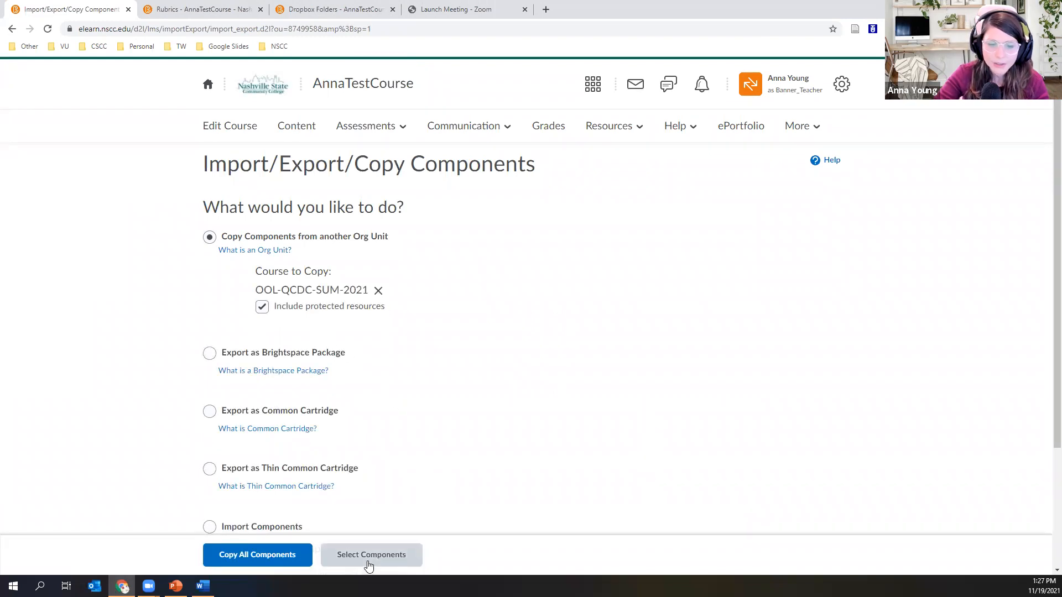
Choose only Rubrics among the components to copy, with individual item selection, and continue to the rubric list.
click(369, 556)
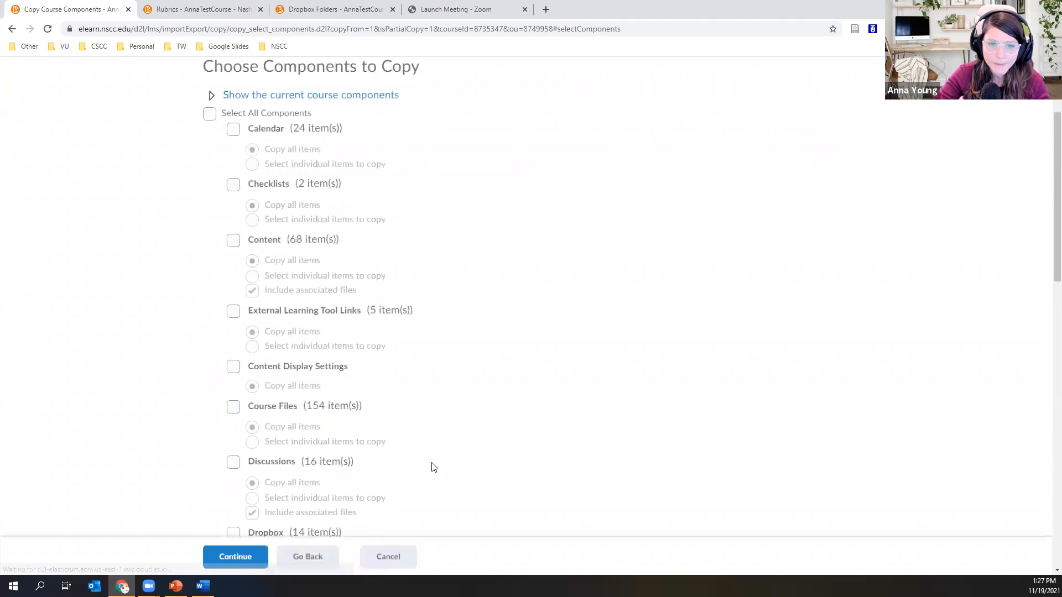
scroll(361, 362, down, 6)
scroll(360, 363, down, 6)
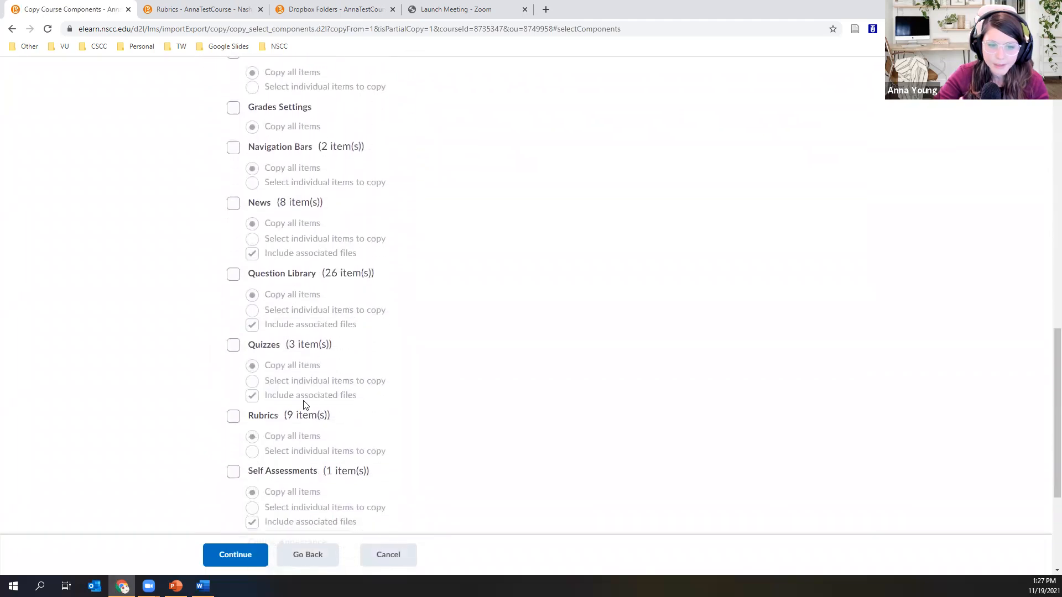
click(233, 417)
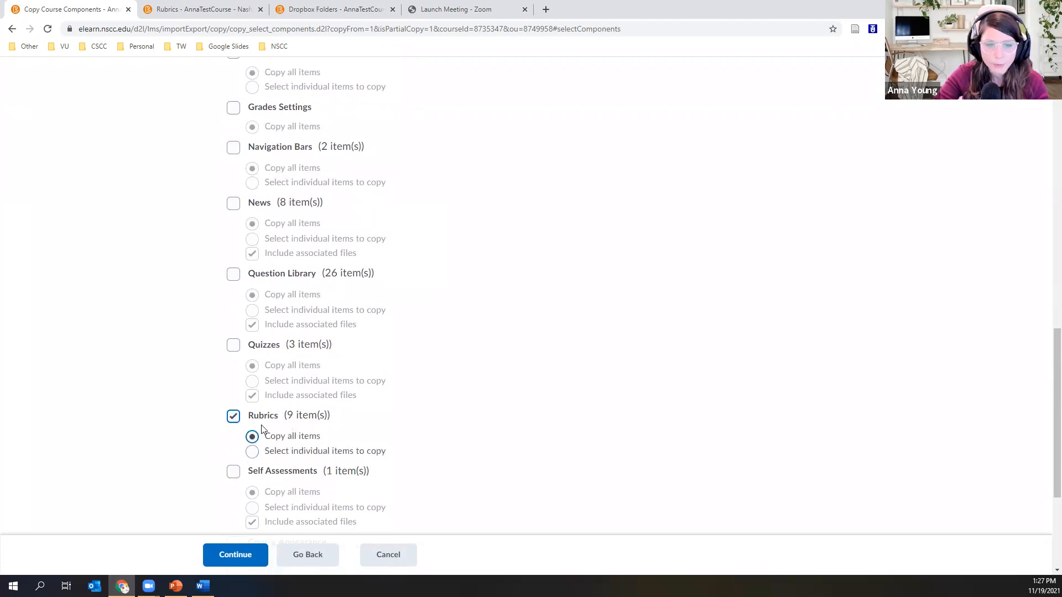
click(253, 452)
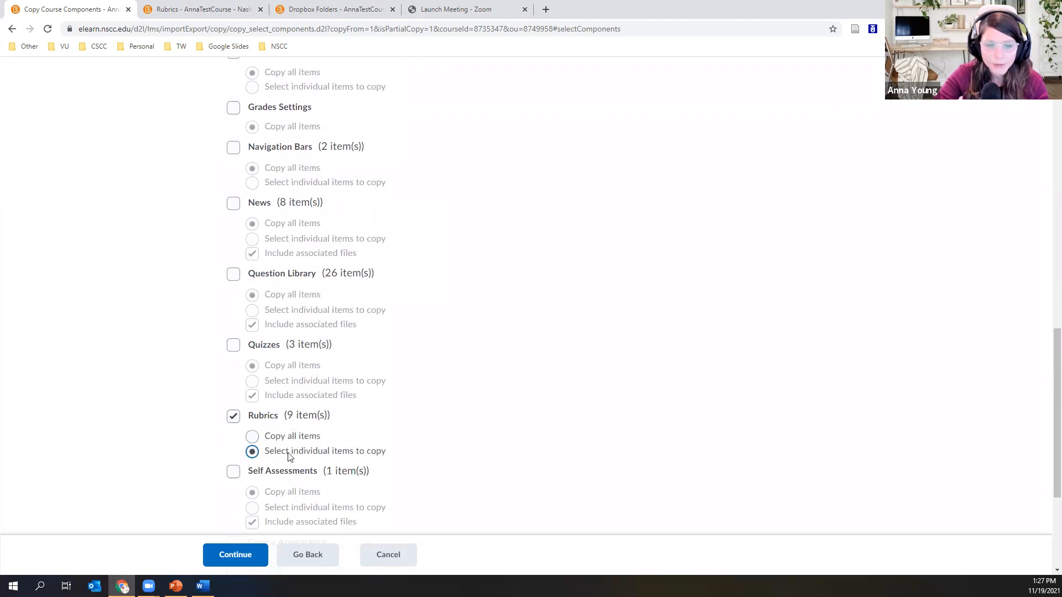
click(247, 563)
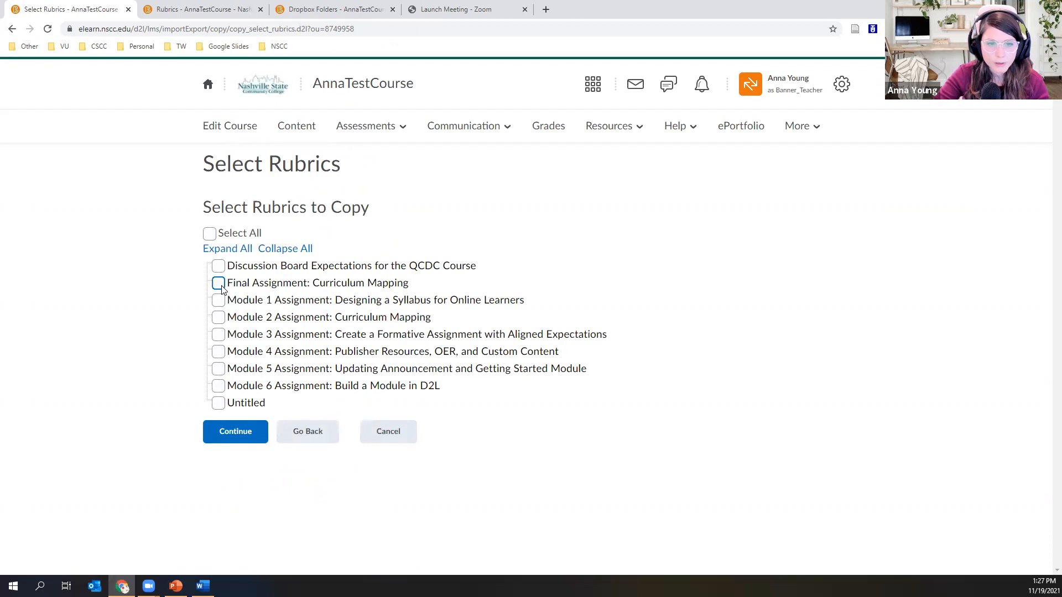
Mark the Final Assignment and the Module 1, 2 and 3 Assignment rubrics for copying, and cancel the copy.
click(218, 300)
click(218, 317)
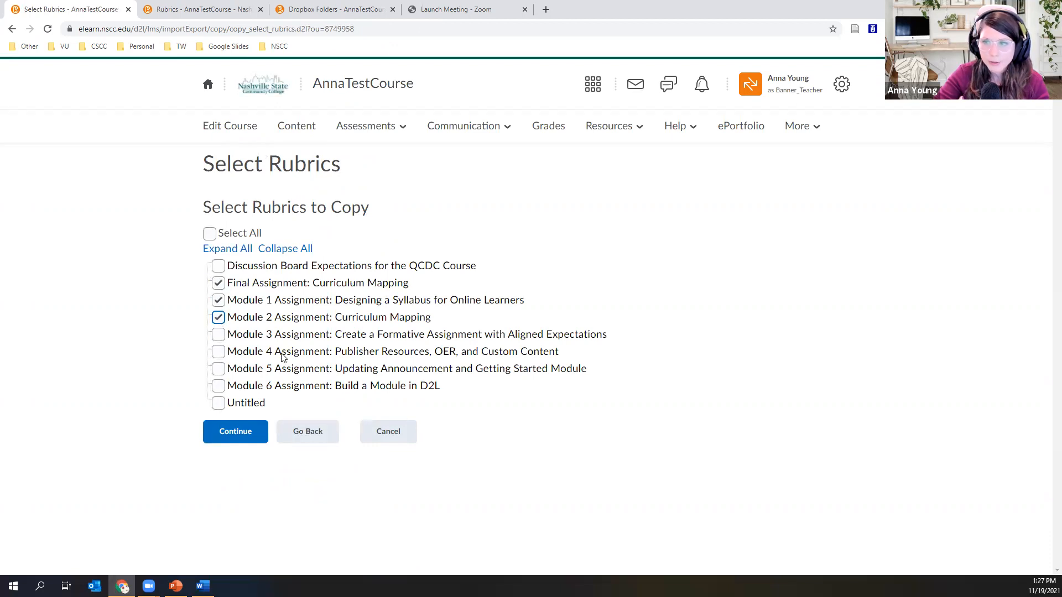
click(227, 336)
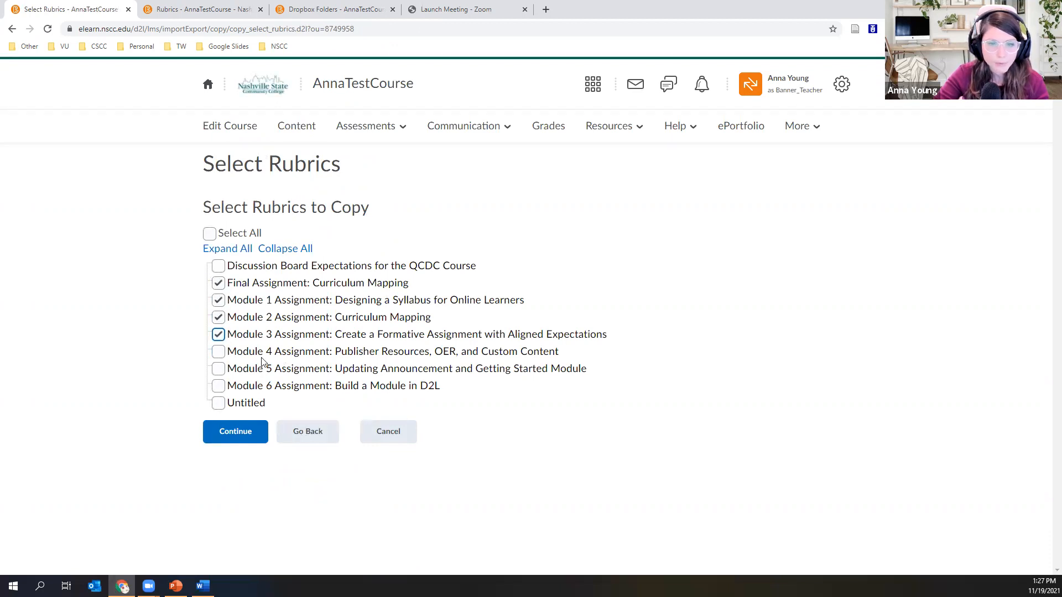
click(394, 432)
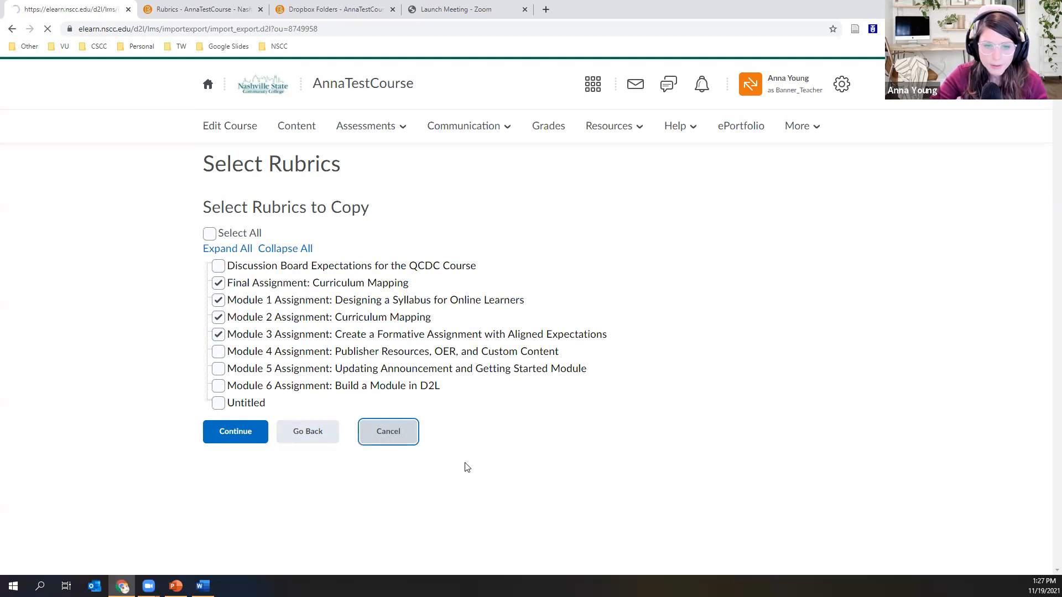